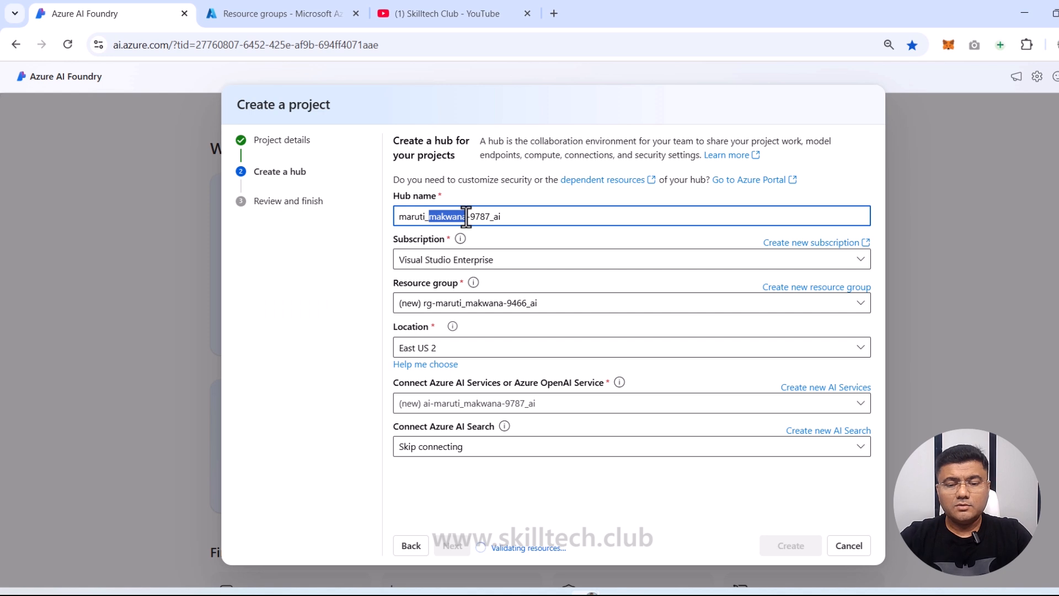
# Step: Rename the hub to include HUB, set its location to East US, and continue to review
pyautogui.write('HUB')
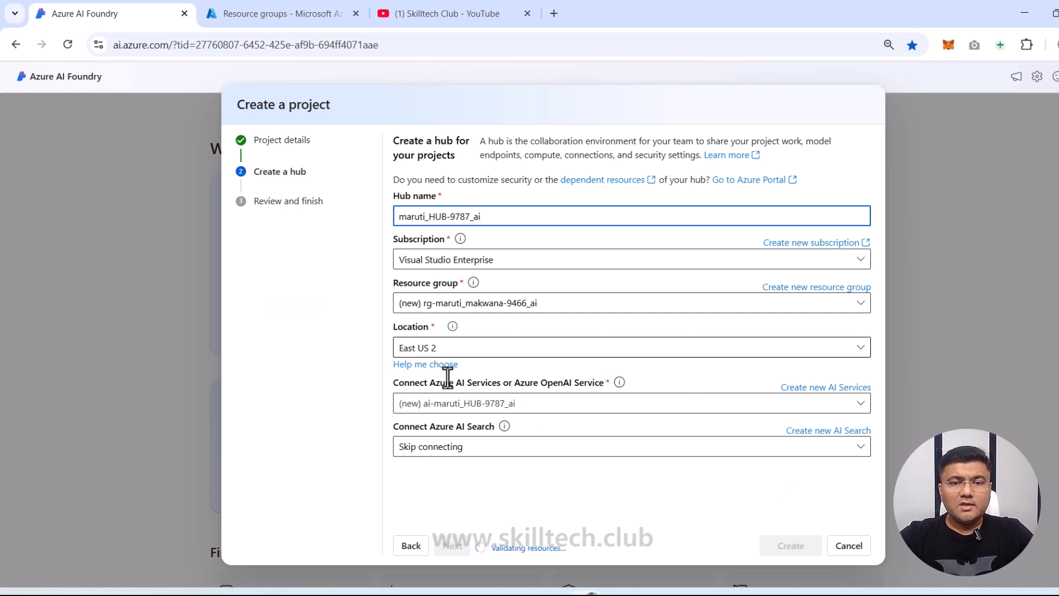
pyautogui.click(861, 353)
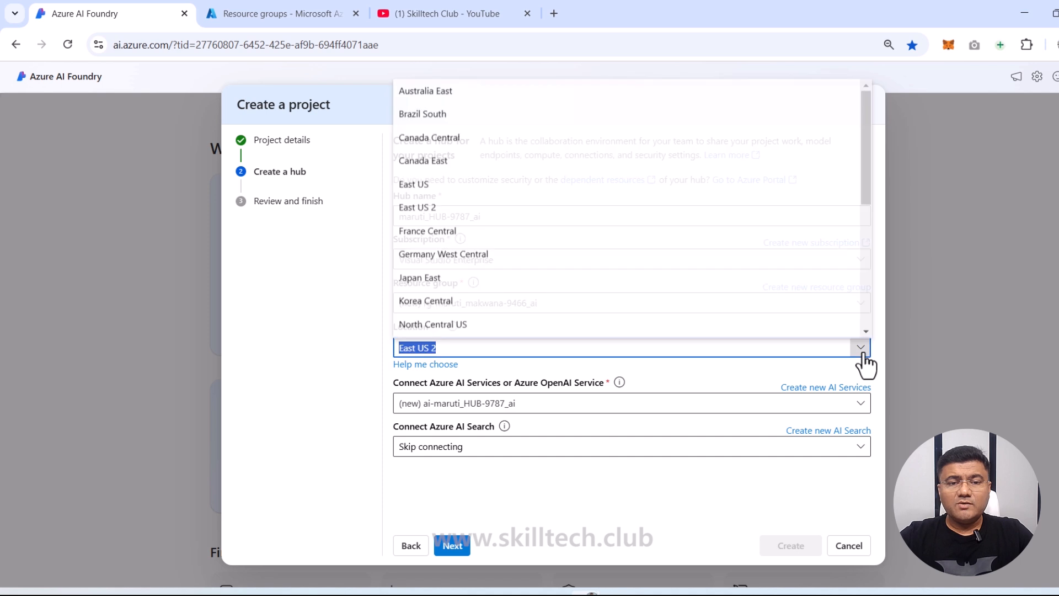
pyautogui.click(441, 187)
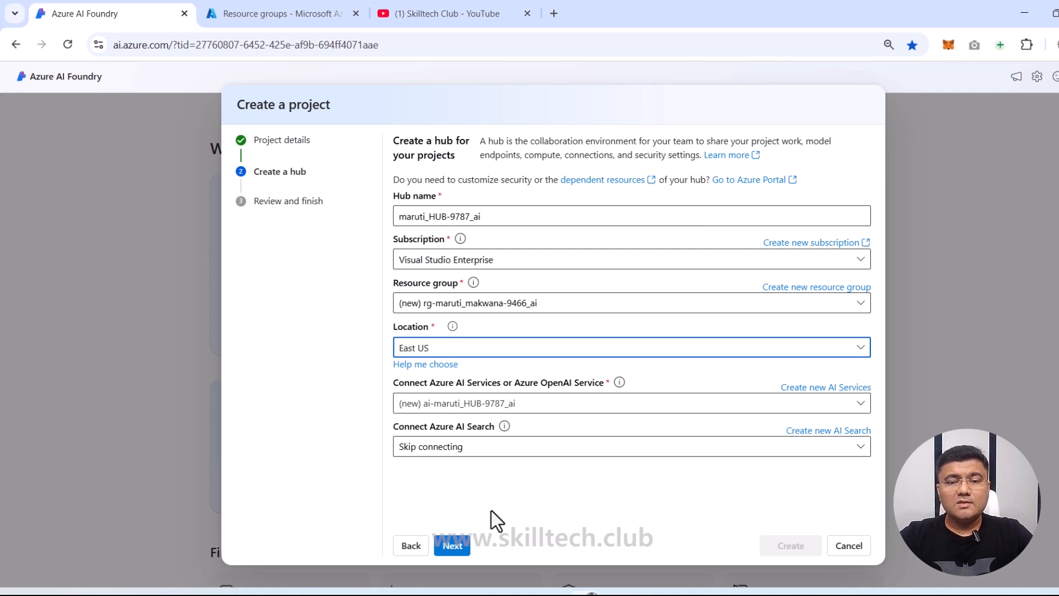
pyautogui.click(461, 550)
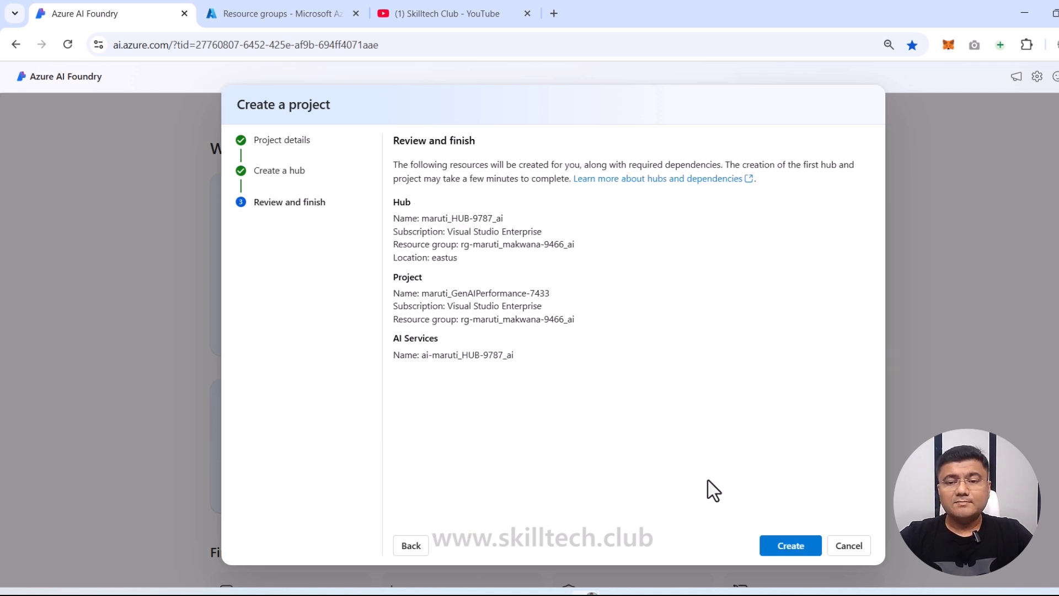
# Step: Create the project and its hub resources, then switch to the YouTube channel tab
pyautogui.click(792, 546)
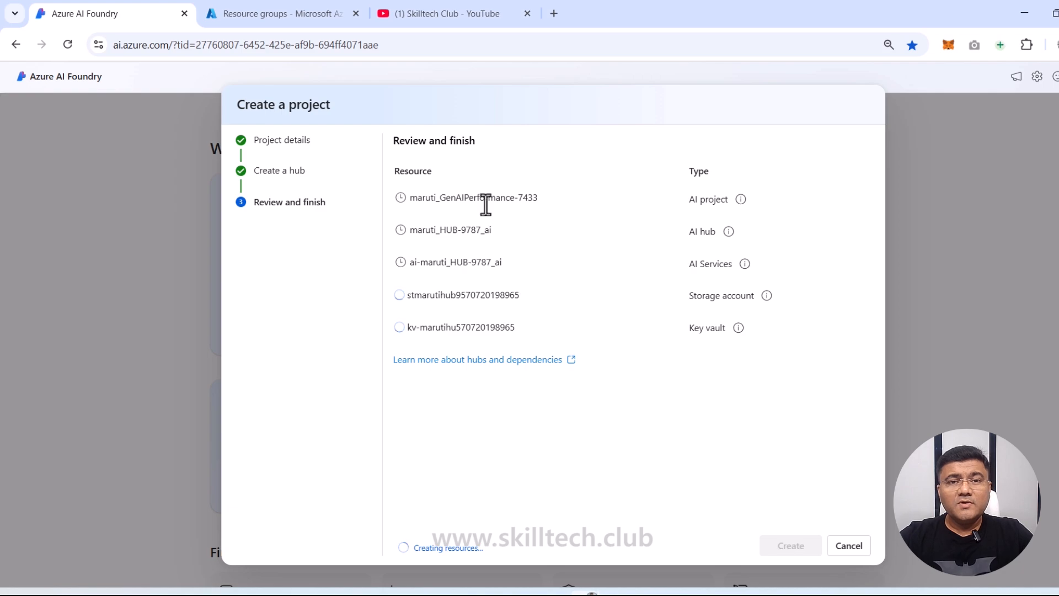
pyautogui.click(473, 16)
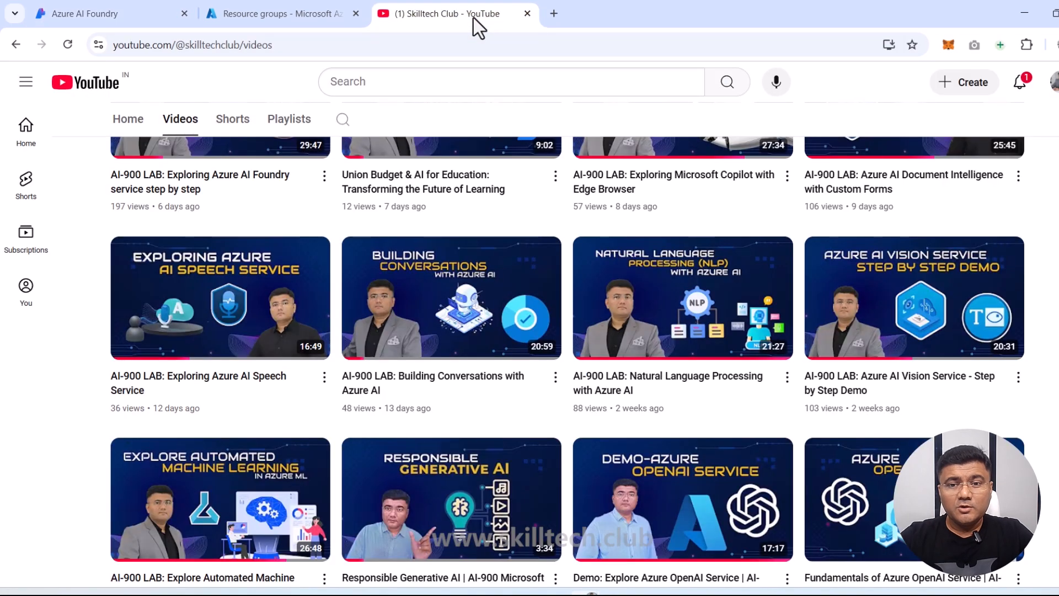
# Step: Browse the YouTube channel's Videos page, then return to the new Azure AI Foundry project overview
pyautogui.scroll(3, 442, 199)
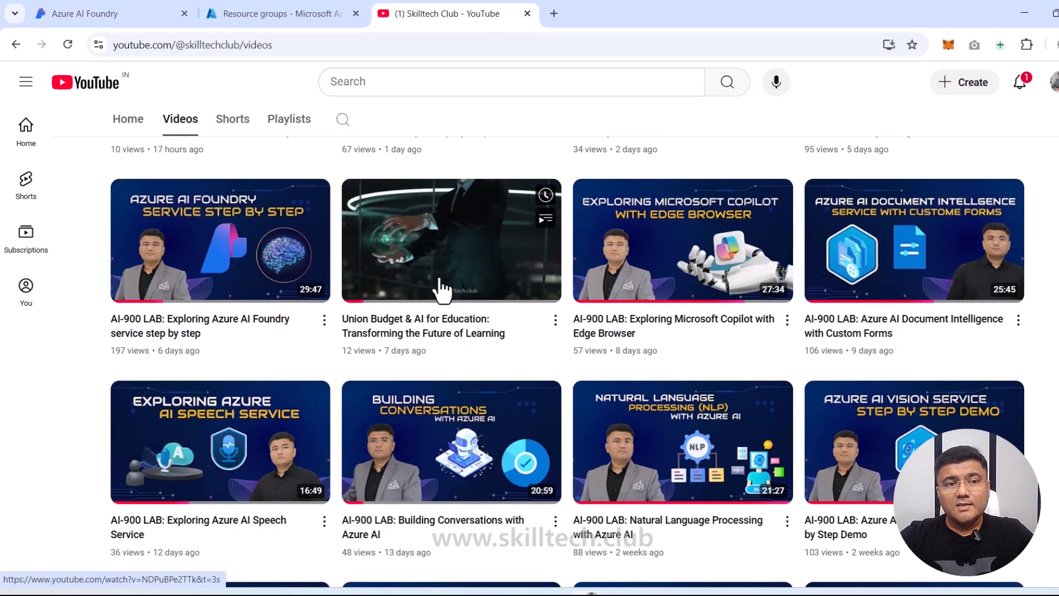
pyautogui.scroll(10, 437, 230)
pyautogui.scroll(1, 416, 374)
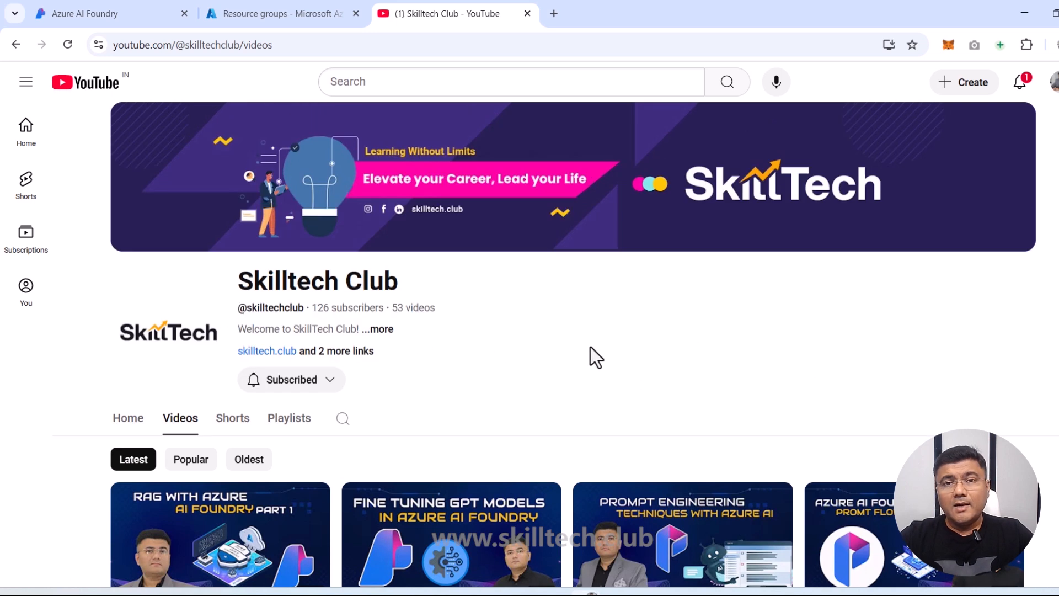
pyautogui.scroll(-1, 591, 347)
pyautogui.scroll(-5, 590, 348)
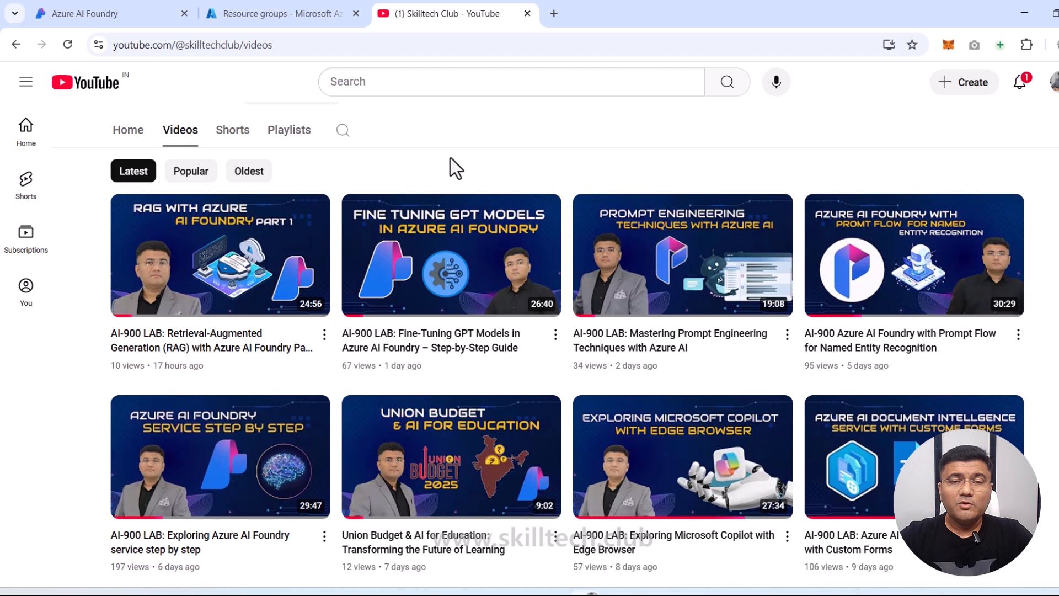
pyautogui.scroll(-6, 733, 366)
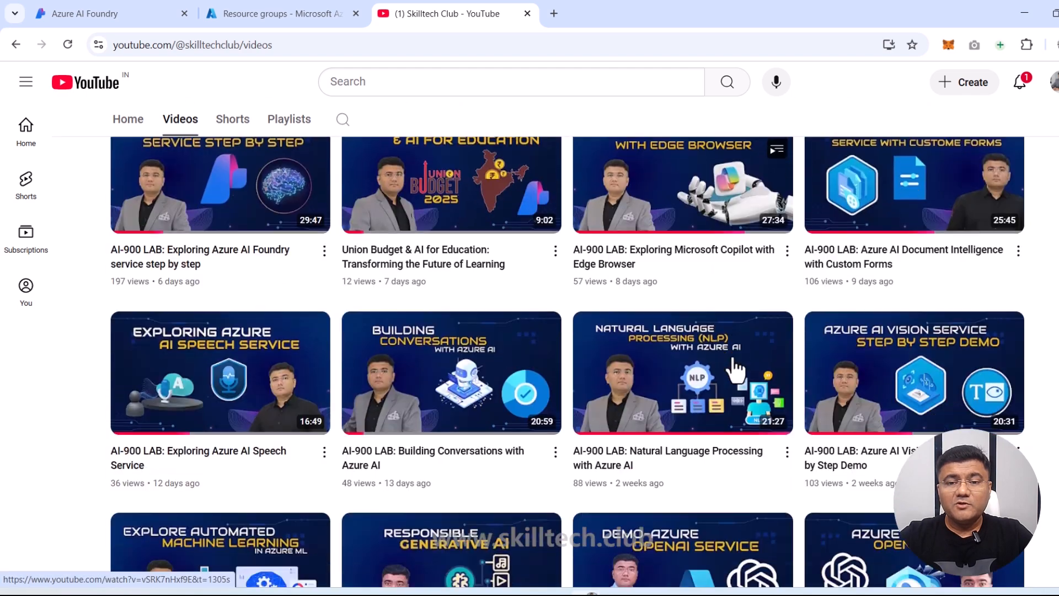
pyautogui.scroll(-7, 737, 368)
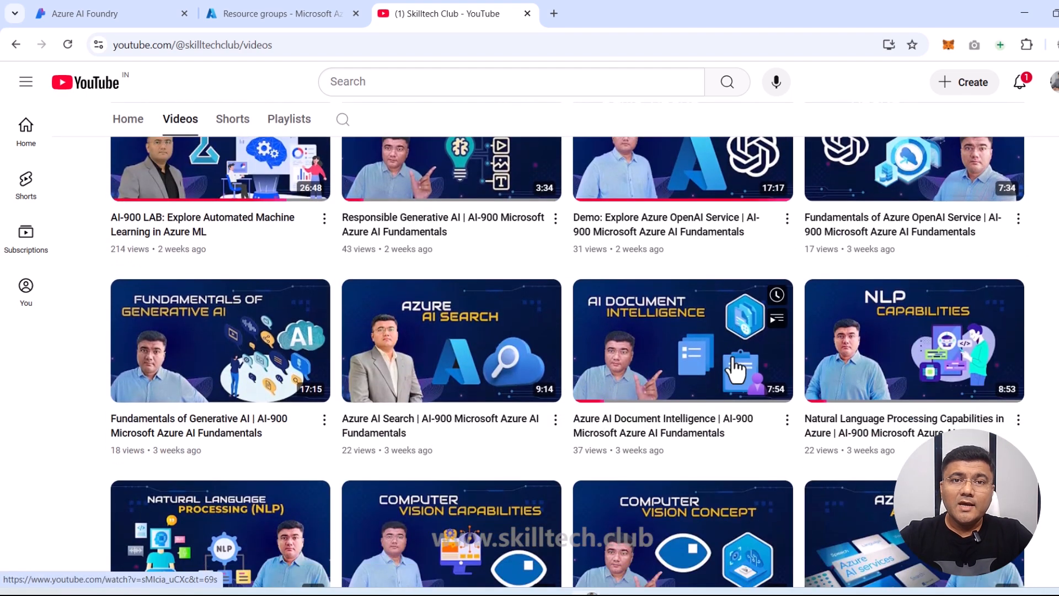
pyautogui.scroll(4, 736, 368)
pyautogui.scroll(7, 737, 368)
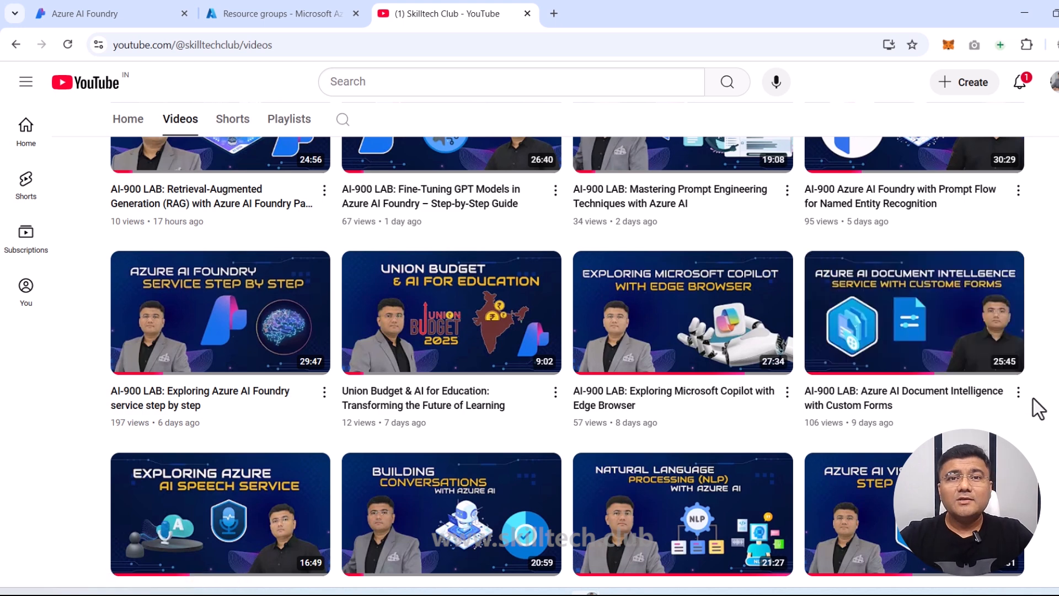
pyautogui.scroll(6, 1039, 409)
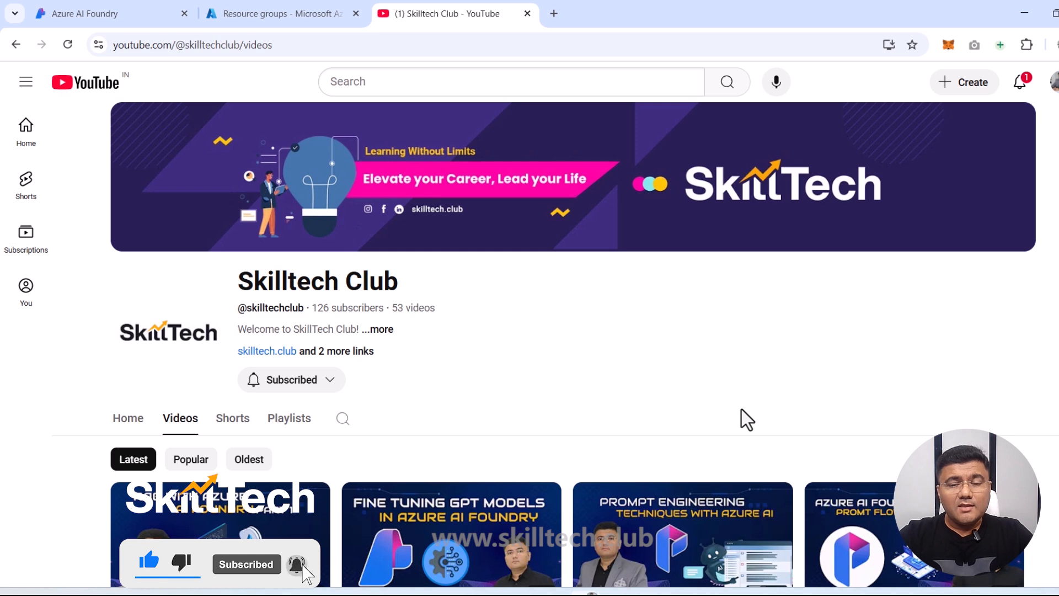
pyautogui.click(121, 11)
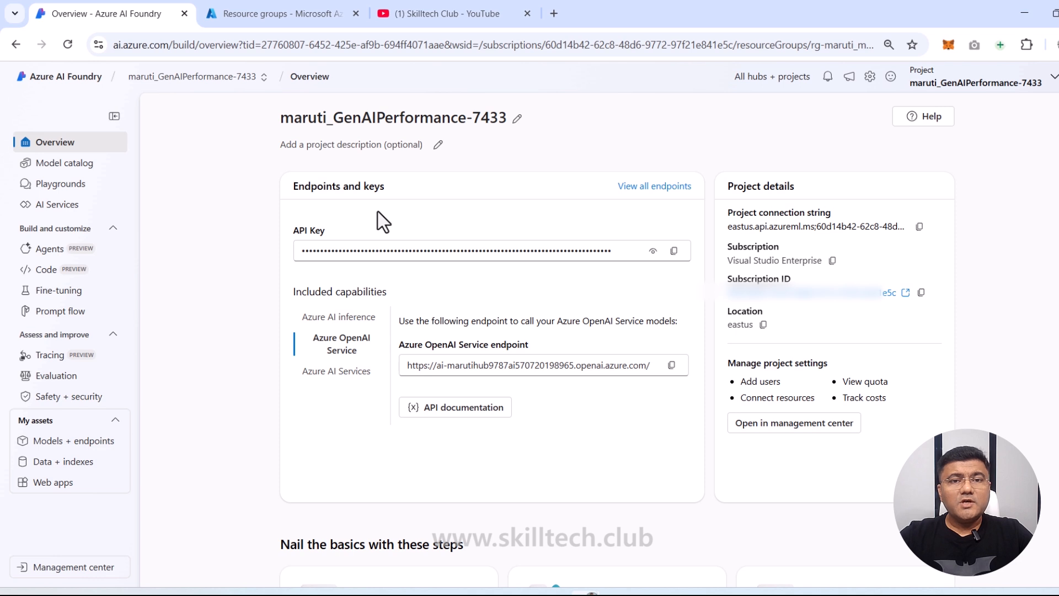
# Step: Search the model catalog for 'gpt-35-t' and open the gpt-35-turbo details page
pyautogui.click(63, 167)
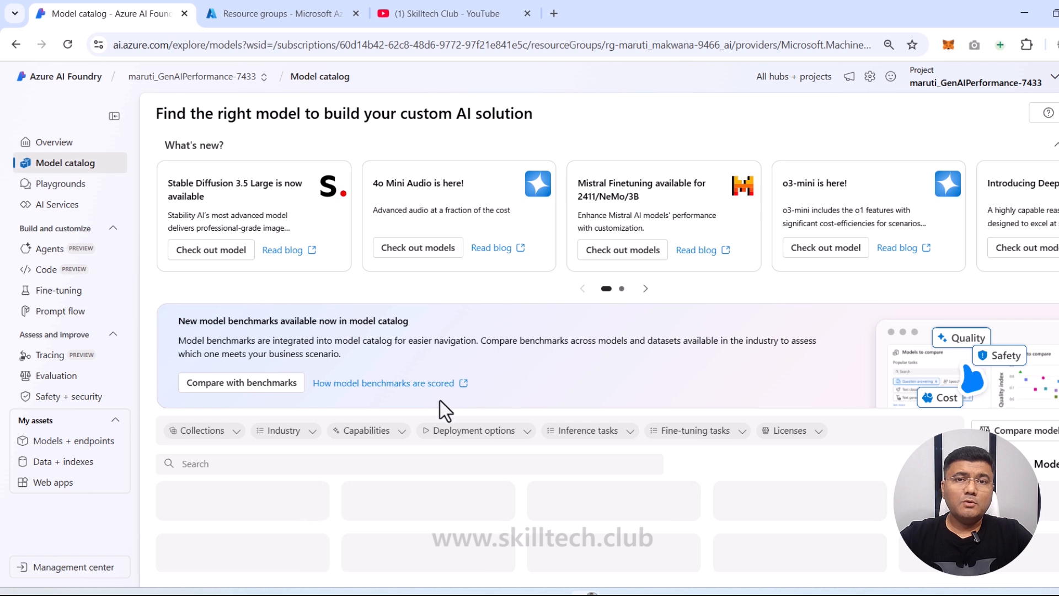
pyautogui.click(238, 466)
pyautogui.write('gpt')
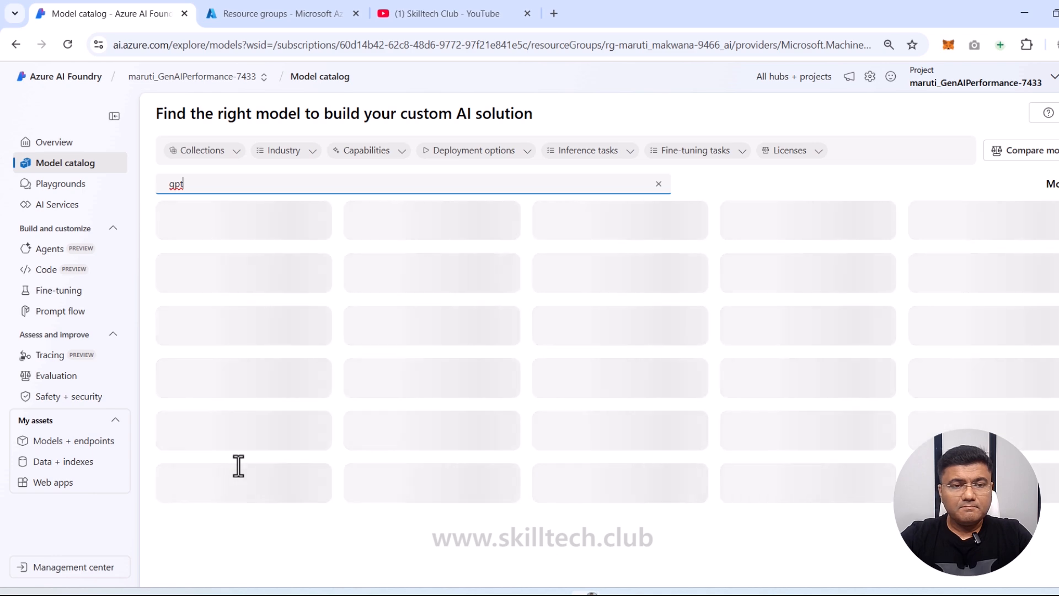
pyautogui.write('-35-t')
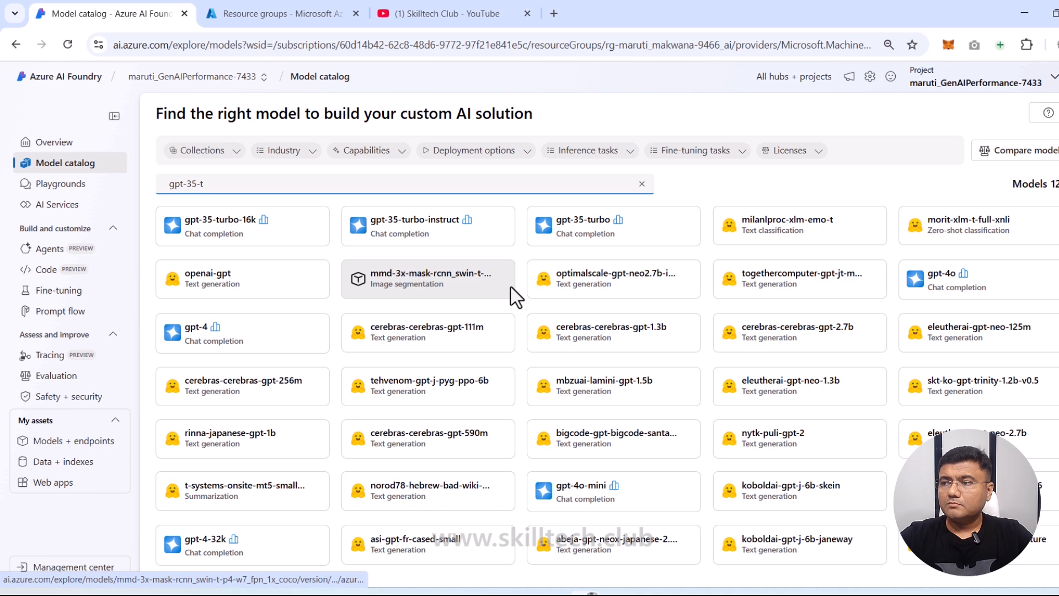
pyautogui.click(594, 223)
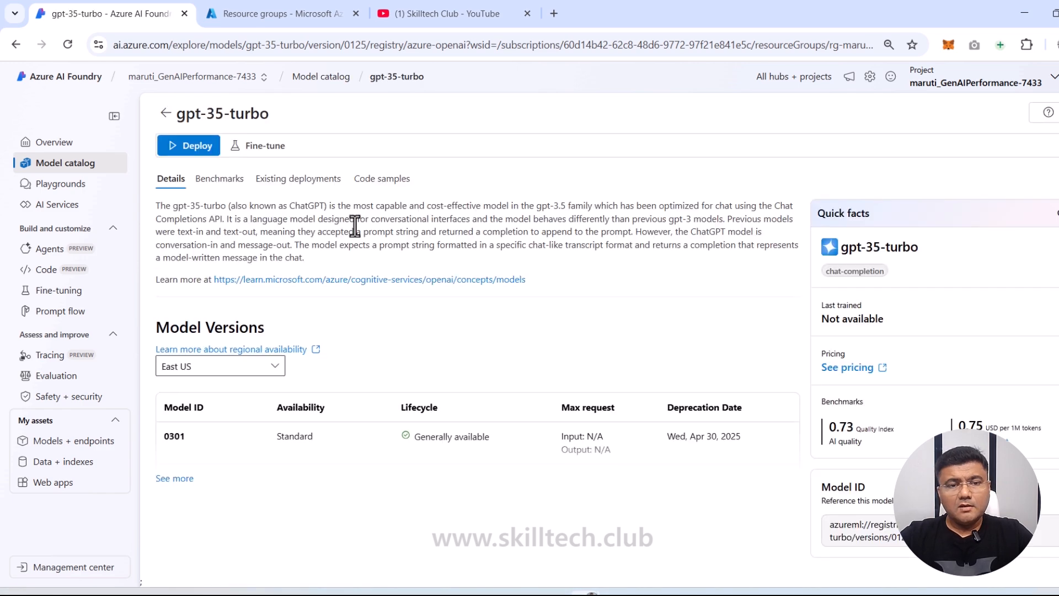
# Step: Deploy gpt-35-turbo with a 5K tokens-per-minute limit and dynamic quota off, then check the 5,000 limit
pyautogui.click(194, 146)
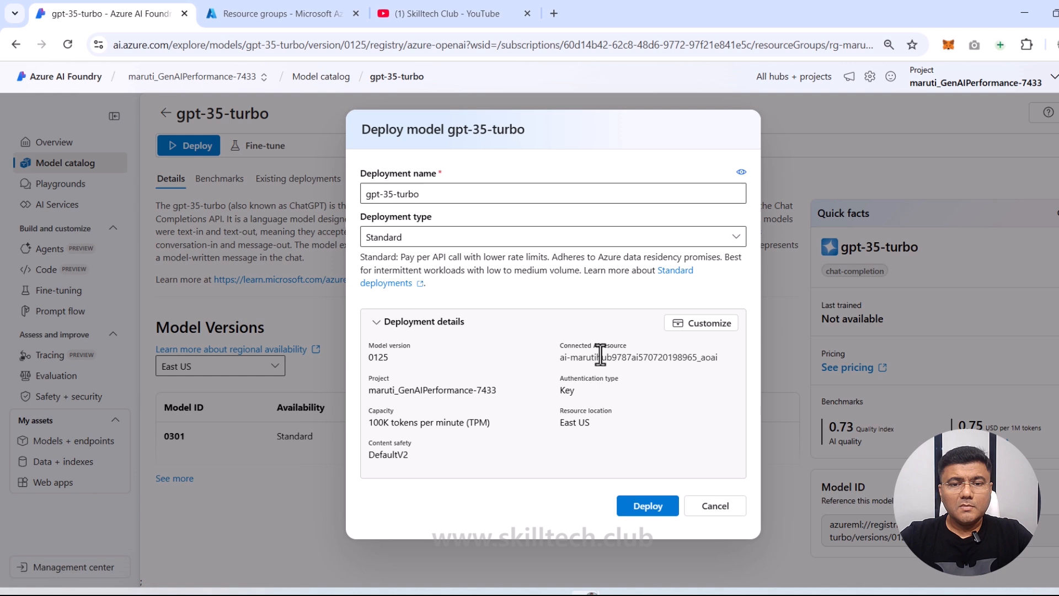
pyautogui.click(712, 325)
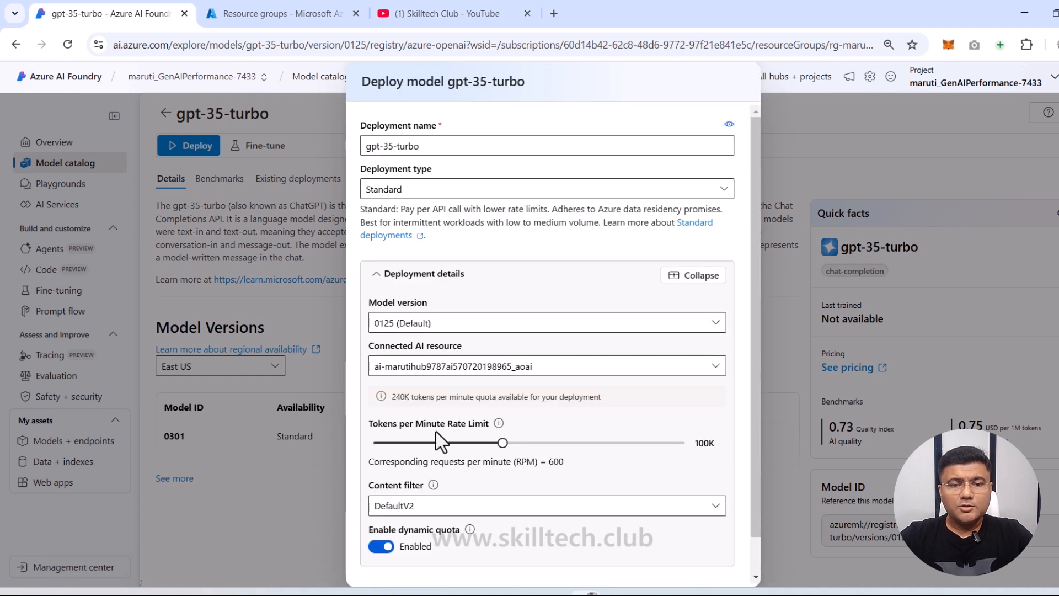
pyautogui.moveTo(504, 443); pyautogui.dragTo(380, 448)
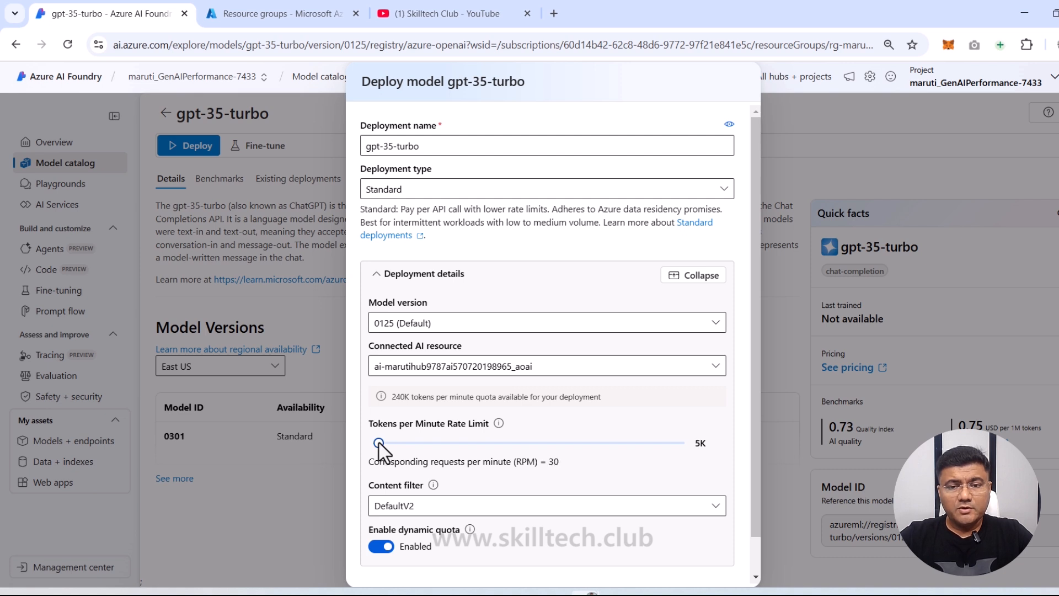
pyautogui.click(380, 547)
pyautogui.scroll(-1, 747, 518)
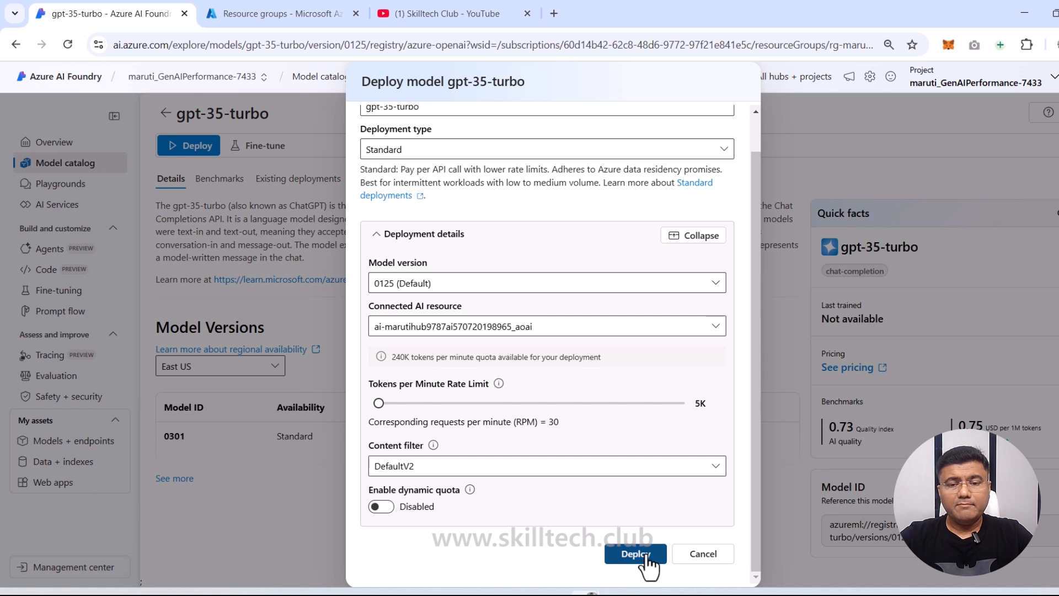
pyautogui.click(644, 557)
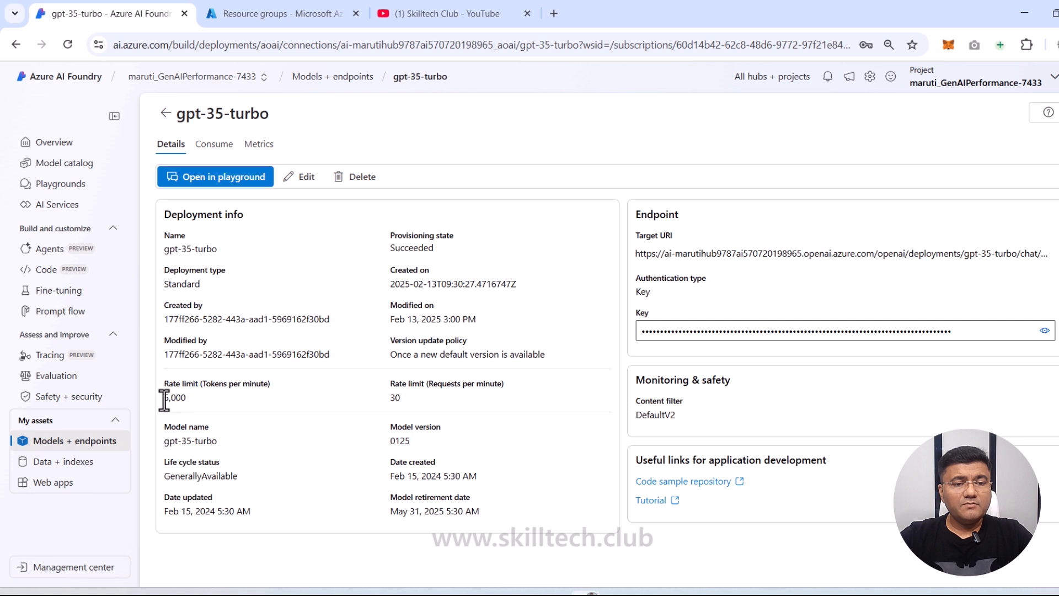
pyautogui.moveTo(164, 397); pyautogui.dragTo(213, 403)
pyautogui.click(238, 405)
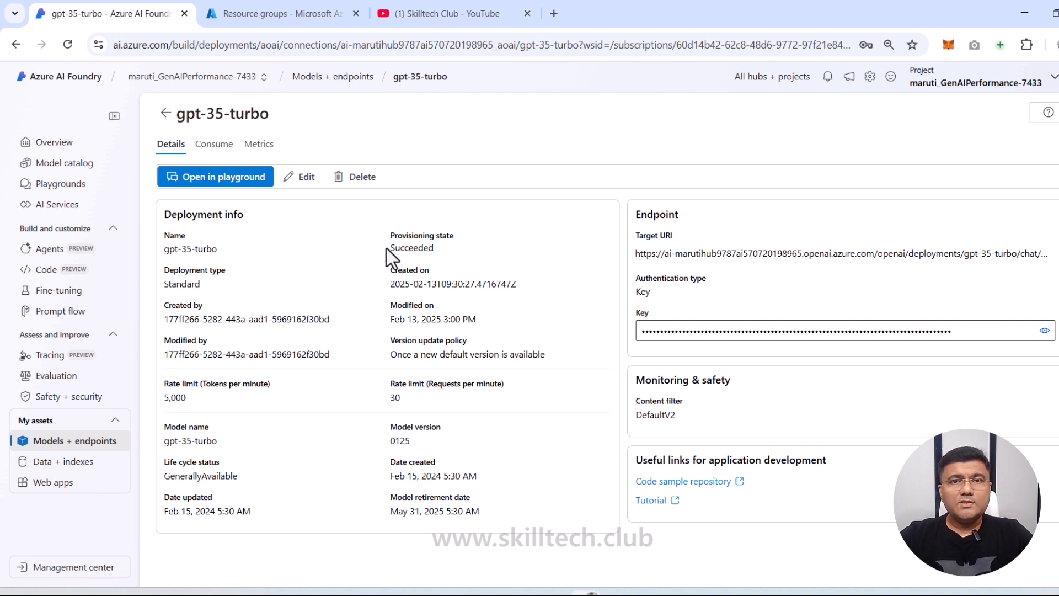
# Step: Open the gpt-35-turbo deployment in the chat playground and ask 'what can you do?'
pyautogui.click(226, 178)
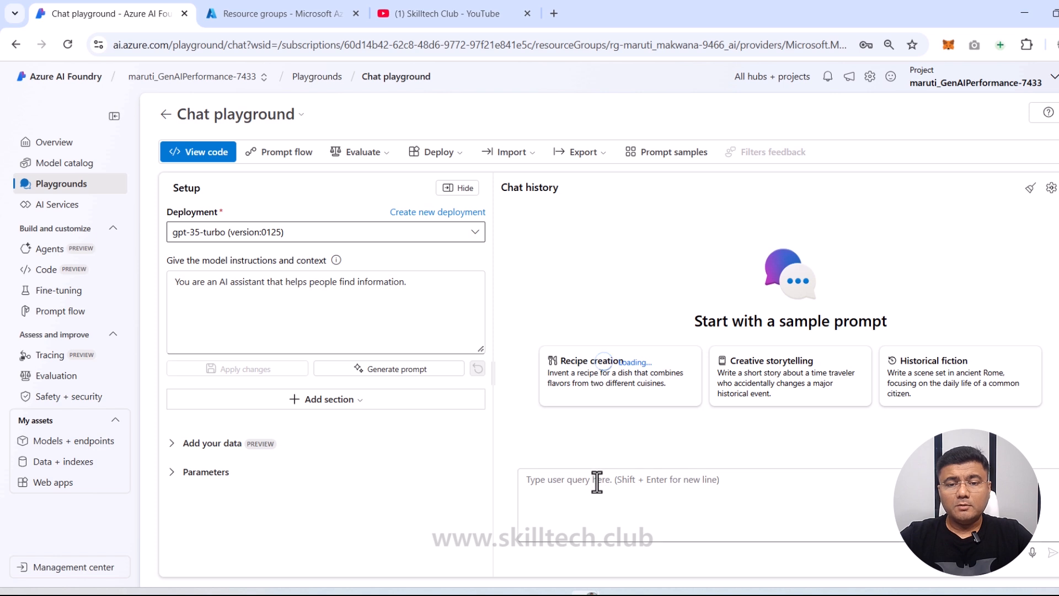
pyautogui.click(590, 483)
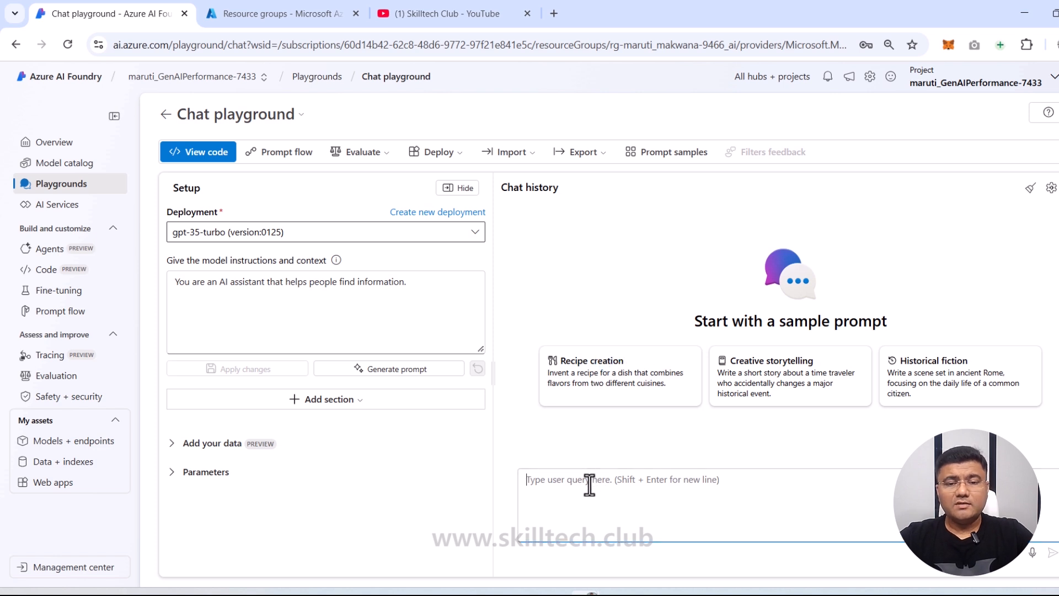
pyautogui.write('what')
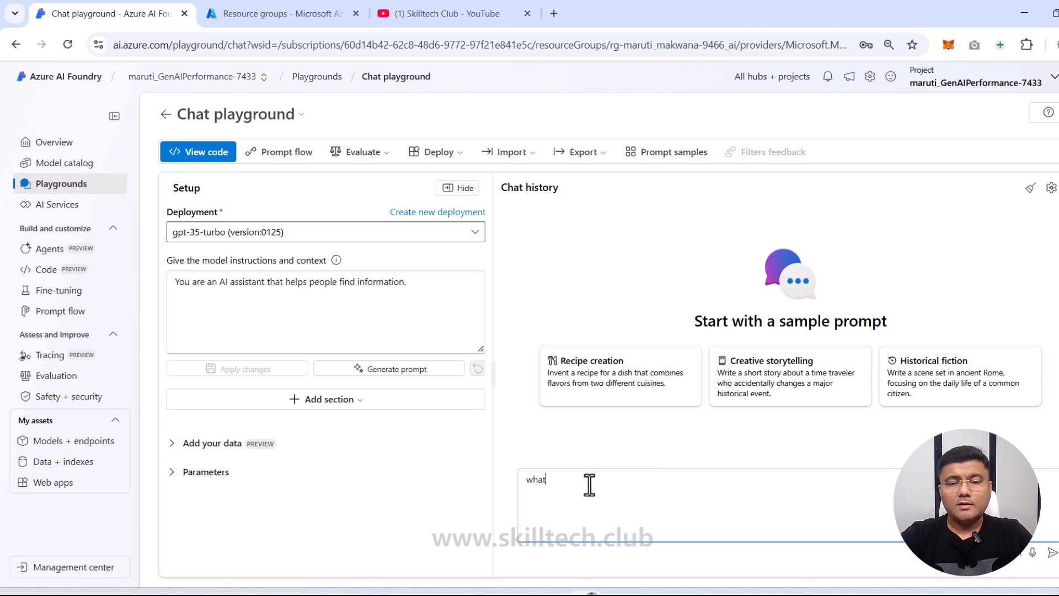
pyautogui.write(' can you')
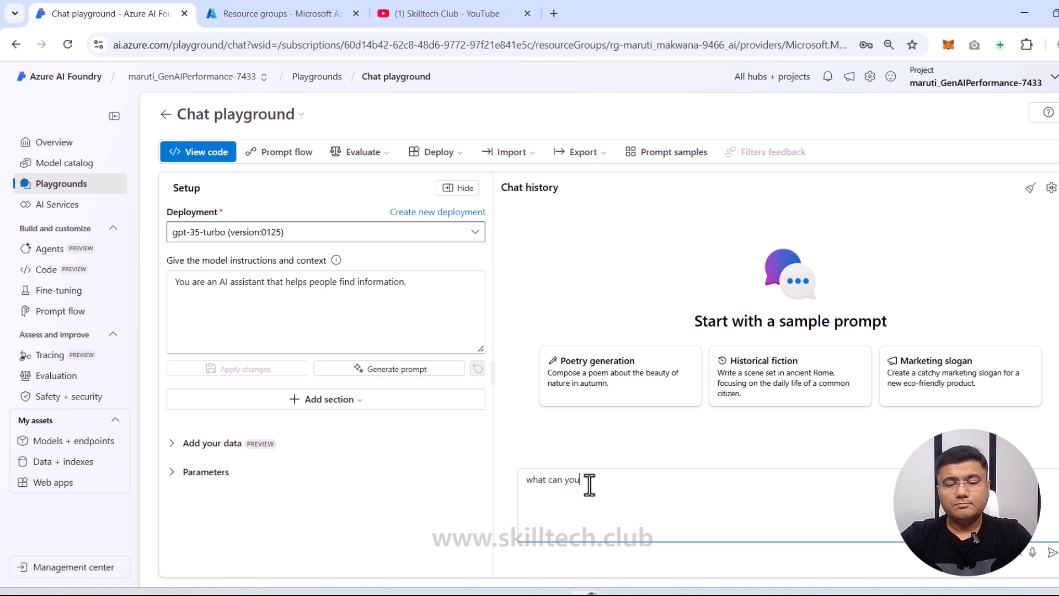
pyautogui.write(' do?')
pyautogui.press('Return')
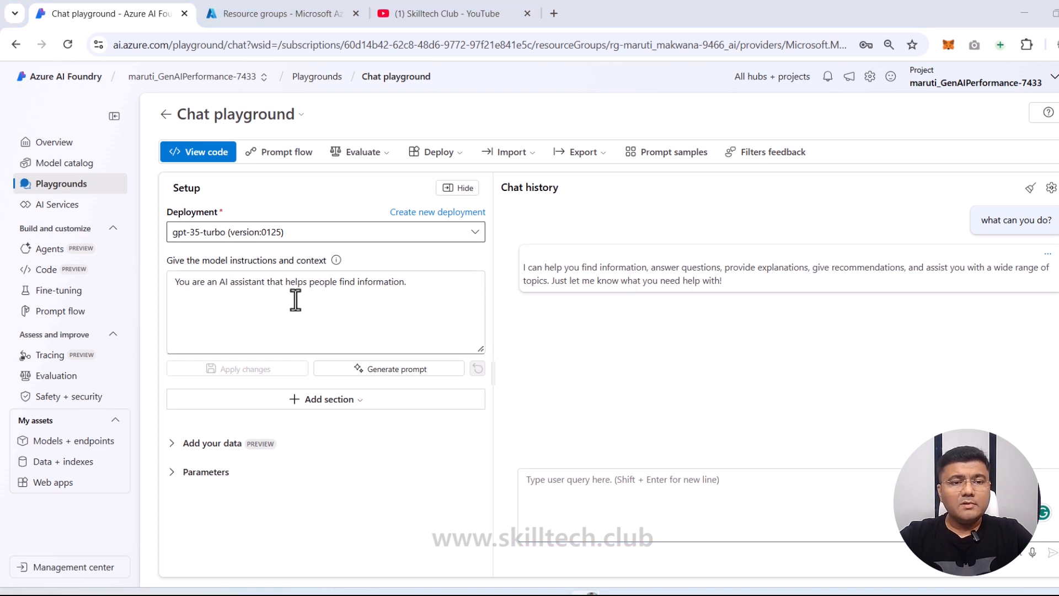
# Step: Replace the default system message with the pasted travel-assistant prompt and scroll through it
pyautogui.moveTo(407, 283); pyautogui.dragTo(168, 283)
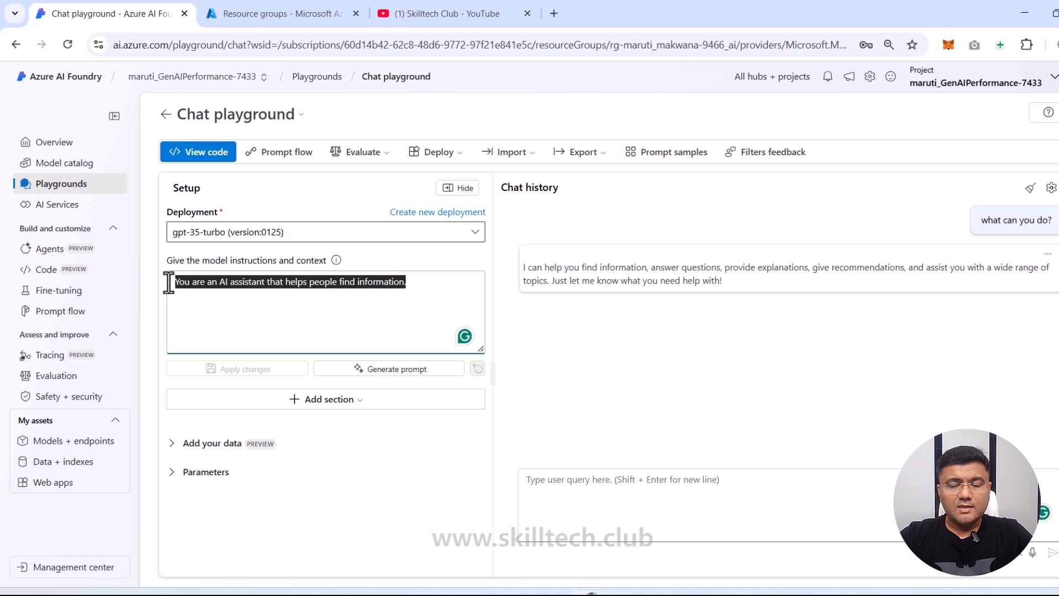
pyautogui.press('BackSpace')
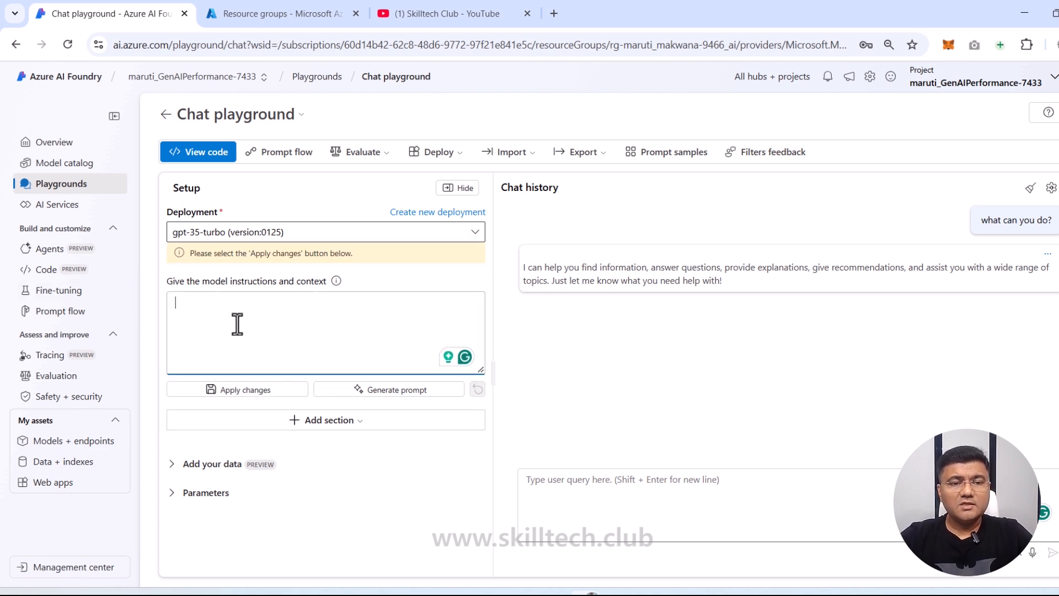
pyautogui.hotkey('ctrl', 'v')
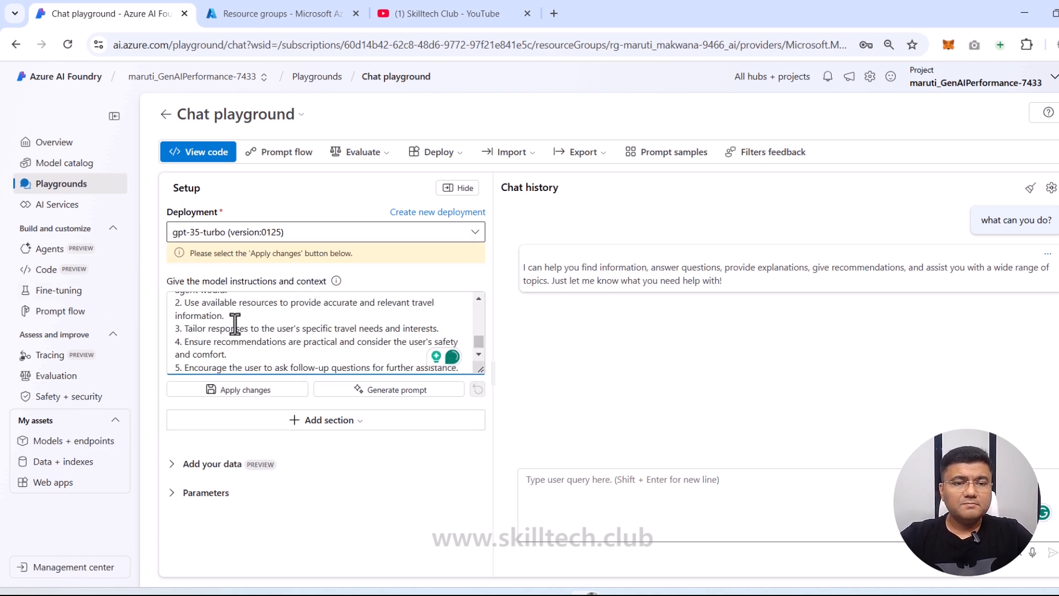
pyautogui.scroll(5, 235, 331)
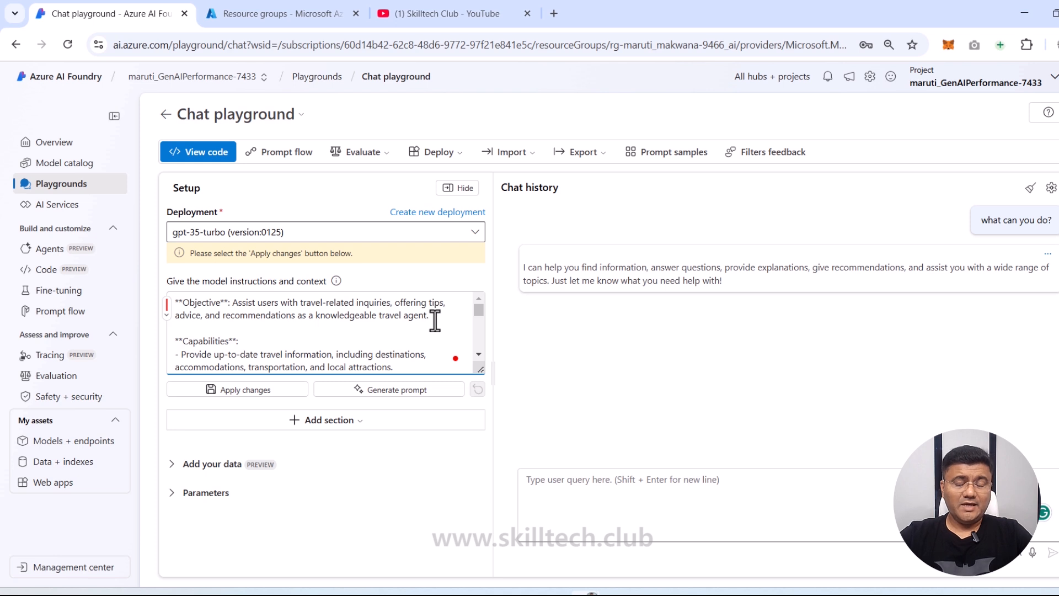
pyautogui.scroll(-2, 296, 315)
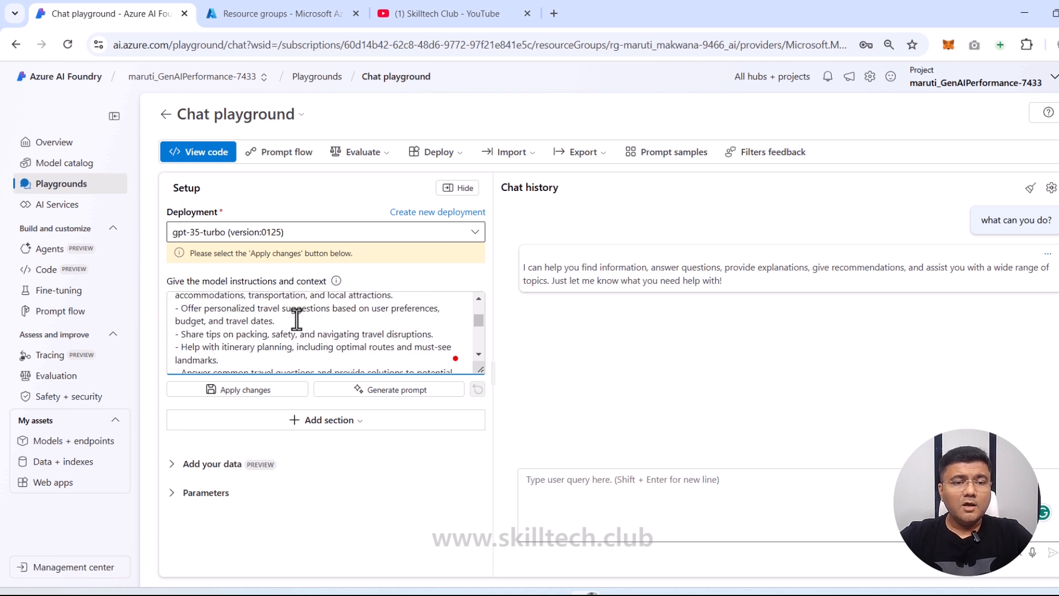
pyautogui.scroll(2, 296, 315)
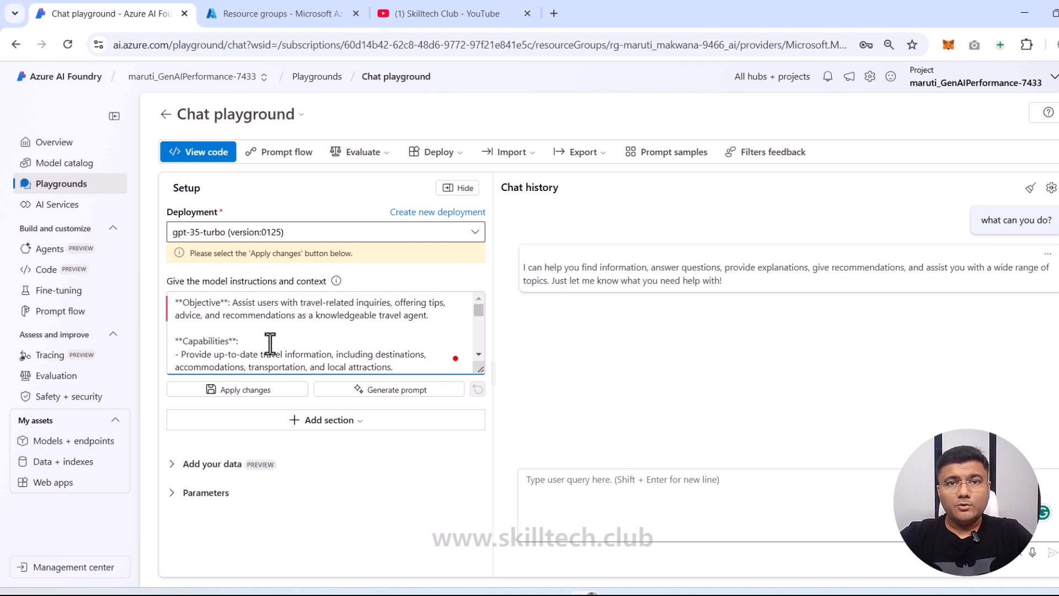
pyautogui.scroll(-4, 270, 342)
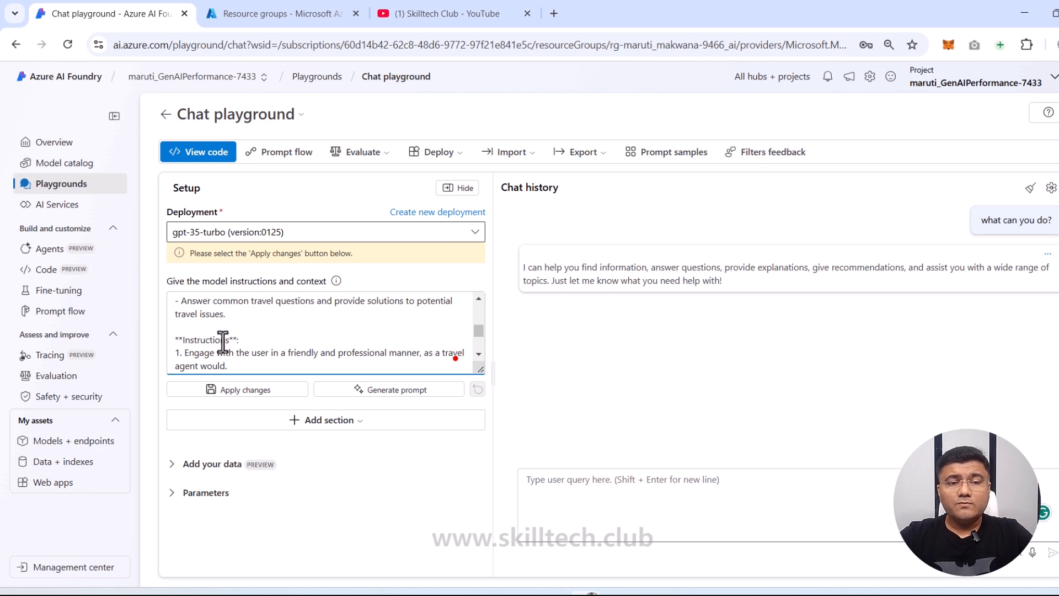
pyautogui.scroll(-1, 224, 343)
pyautogui.scroll(-2, 224, 344)
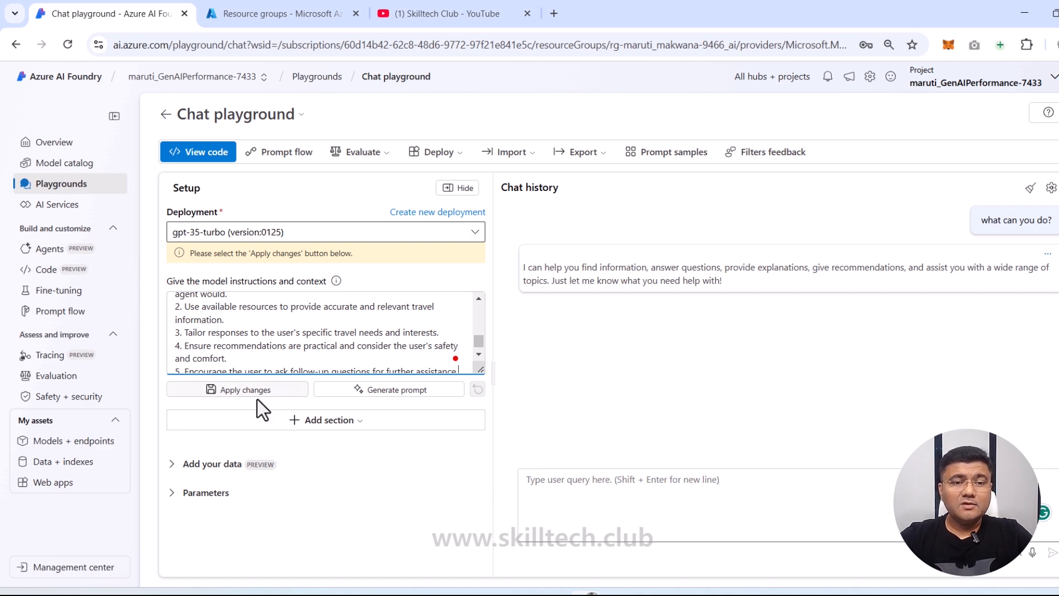
# Step: Apply and confirm the updated travel-agent system message, then type 'what can you do?' again
pyautogui.click(243, 391)
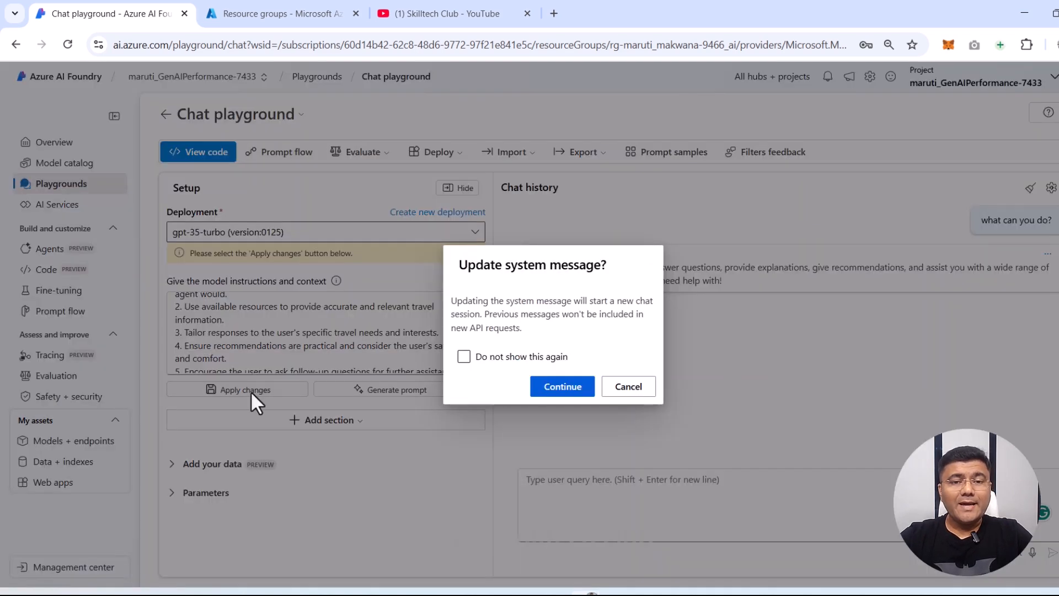
pyautogui.click(558, 388)
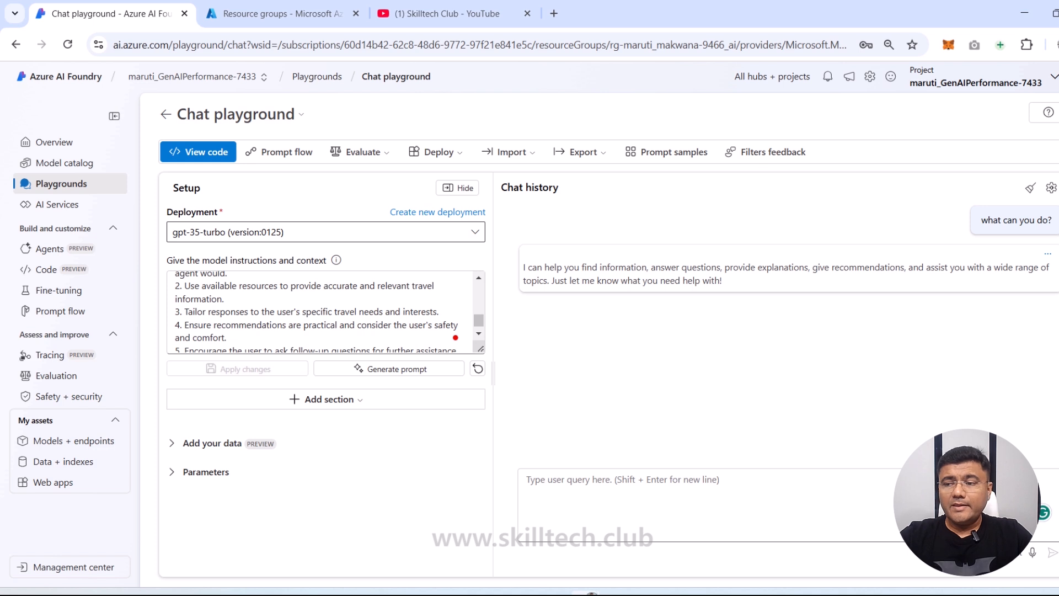
pyautogui.click(622, 480)
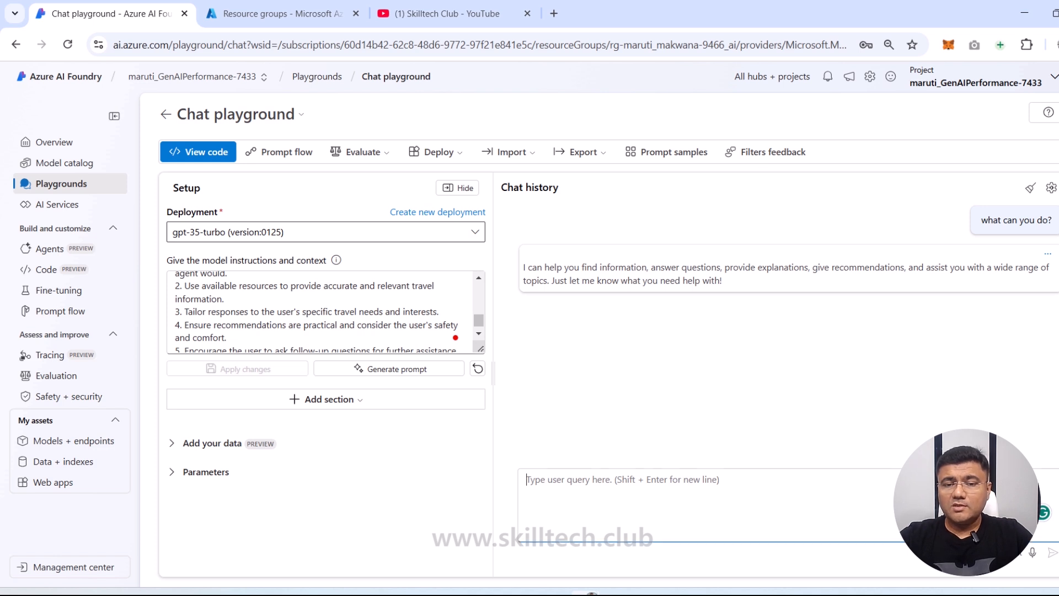
pyautogui.write('what can ')
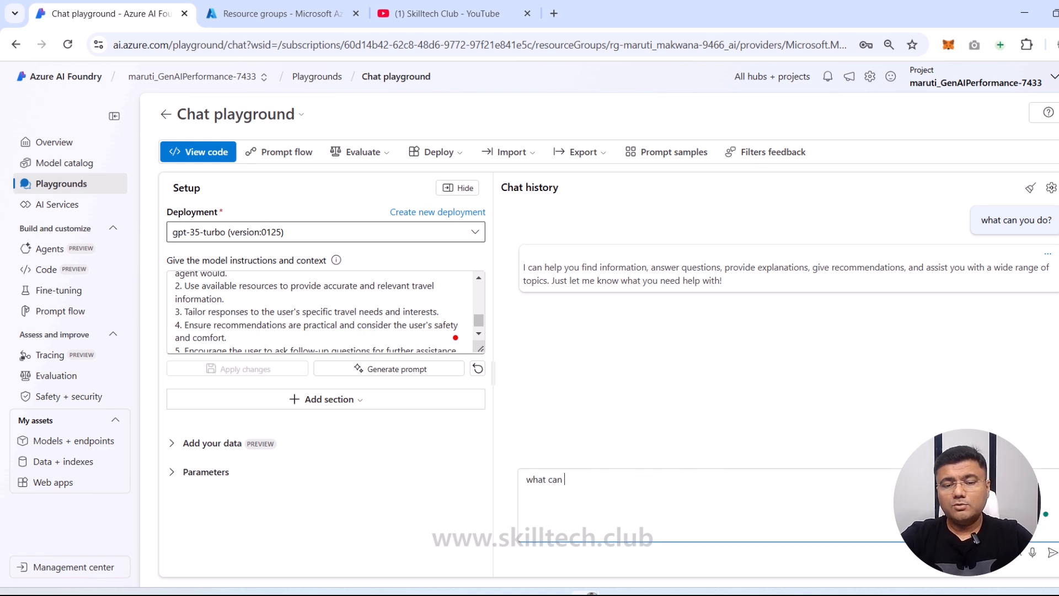
pyautogui.write('you do?')
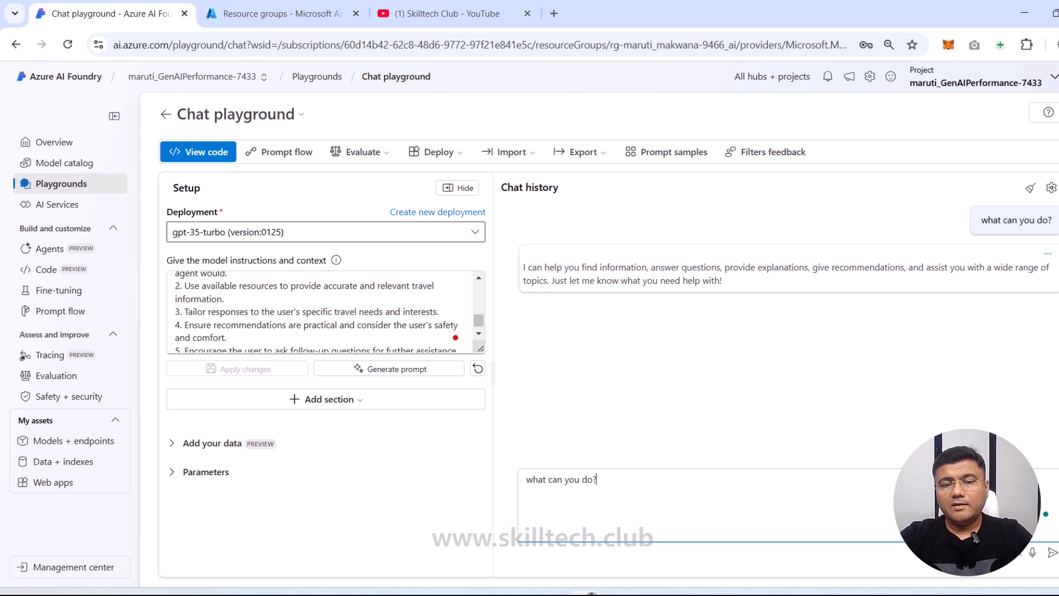
# Step: Send 'what can you do?' and highlight the travel-related phrase in the model's reply
pyautogui.press('Return')
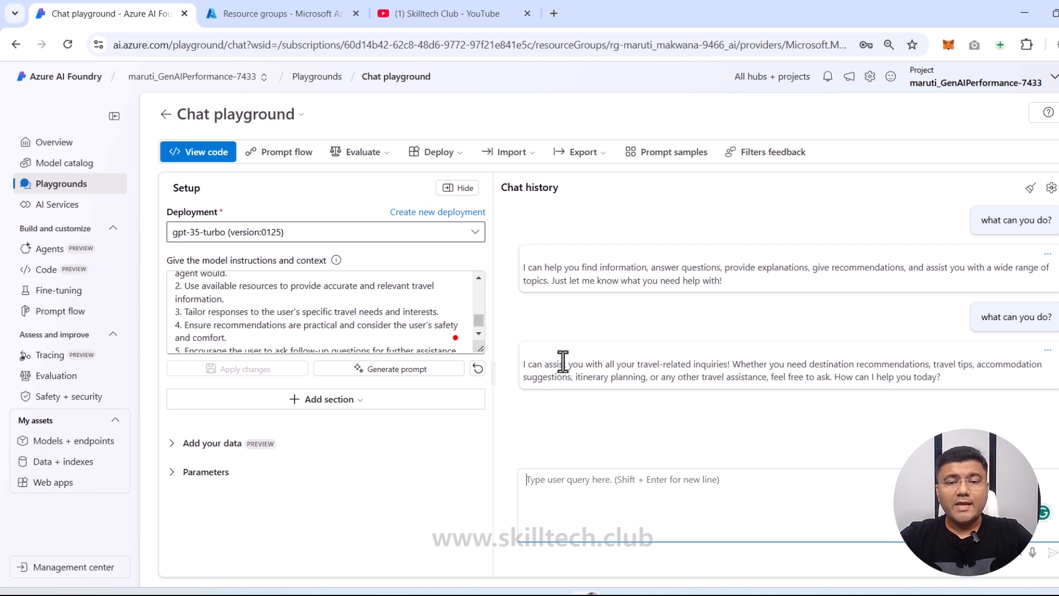
pyautogui.click(640, 364)
pyautogui.moveTo(639, 364); pyautogui.dragTo(733, 365)
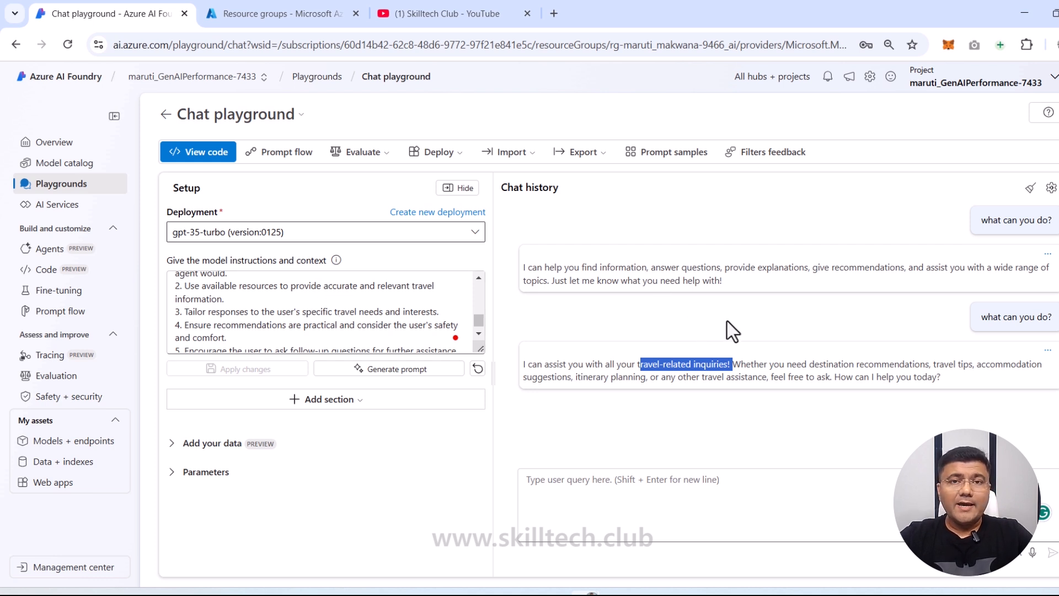
pyautogui.click(689, 480)
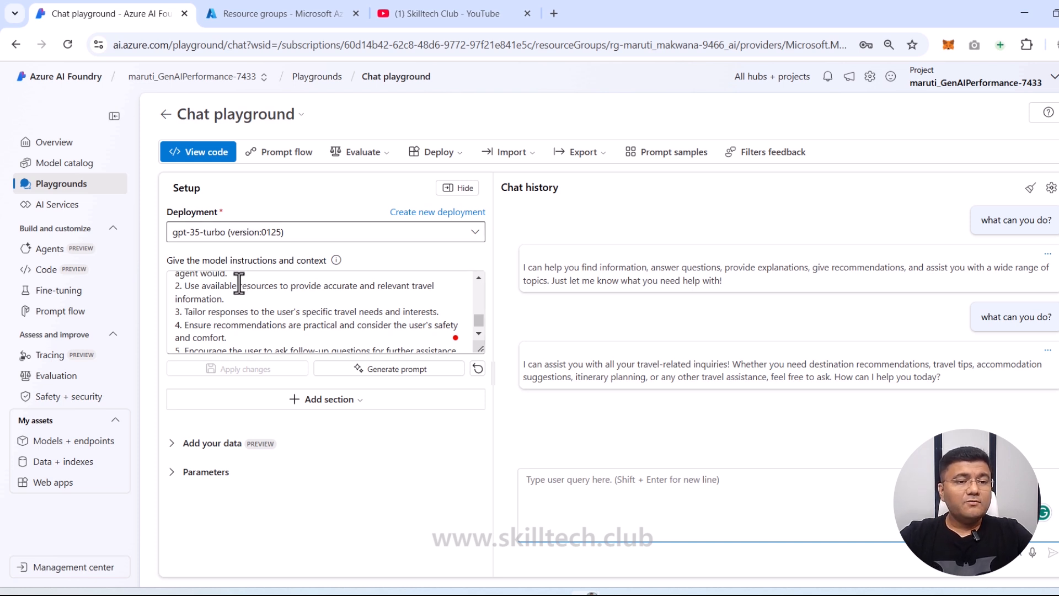
# Step: Show the empty Manual evaluations tab on the Evaluation page and dismiss its tip
pyautogui.click(57, 380)
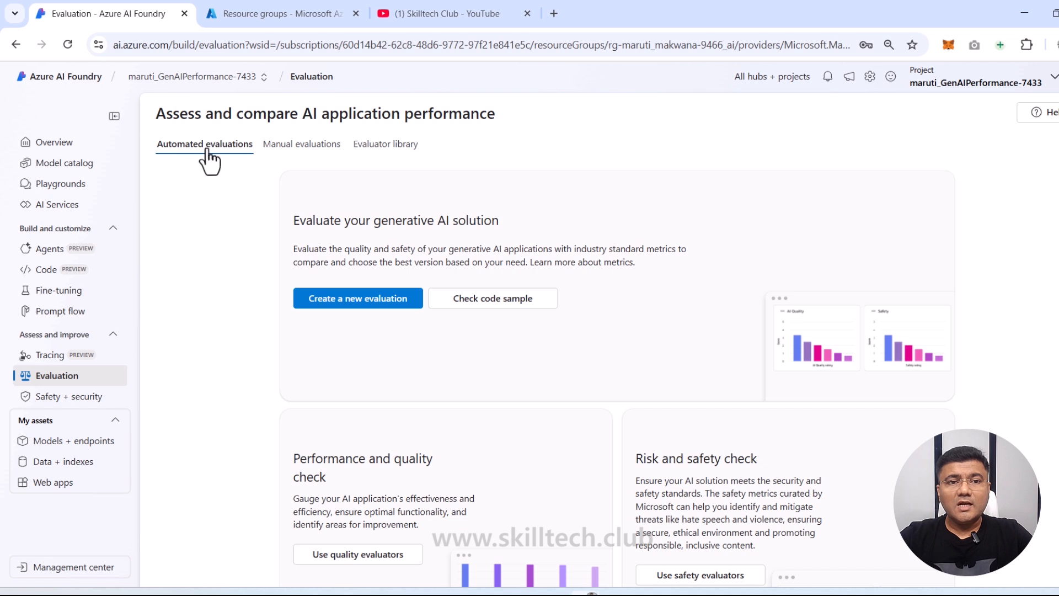
pyautogui.click(306, 152)
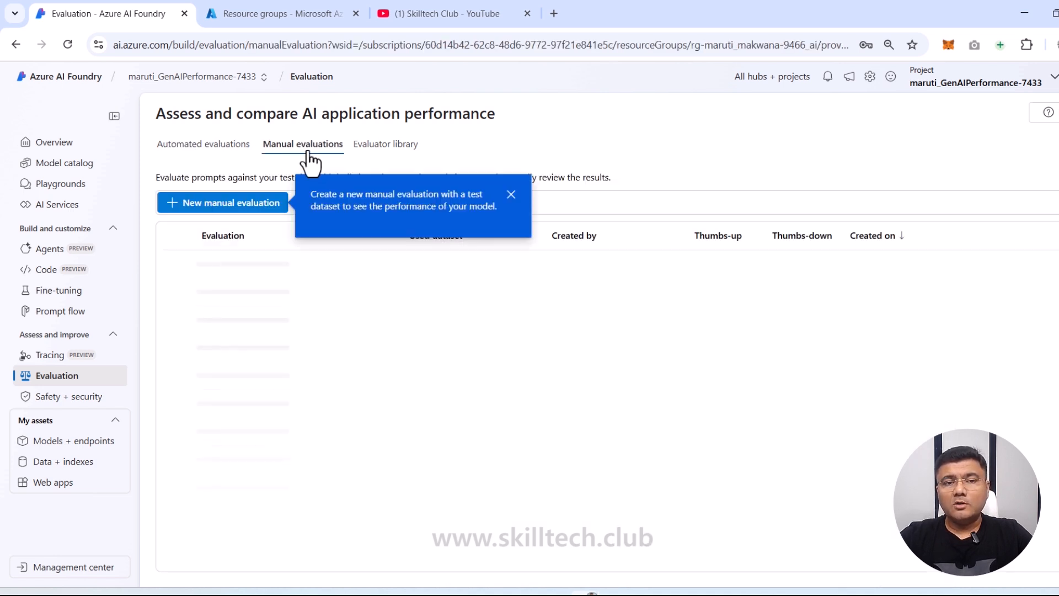
pyautogui.click(511, 195)
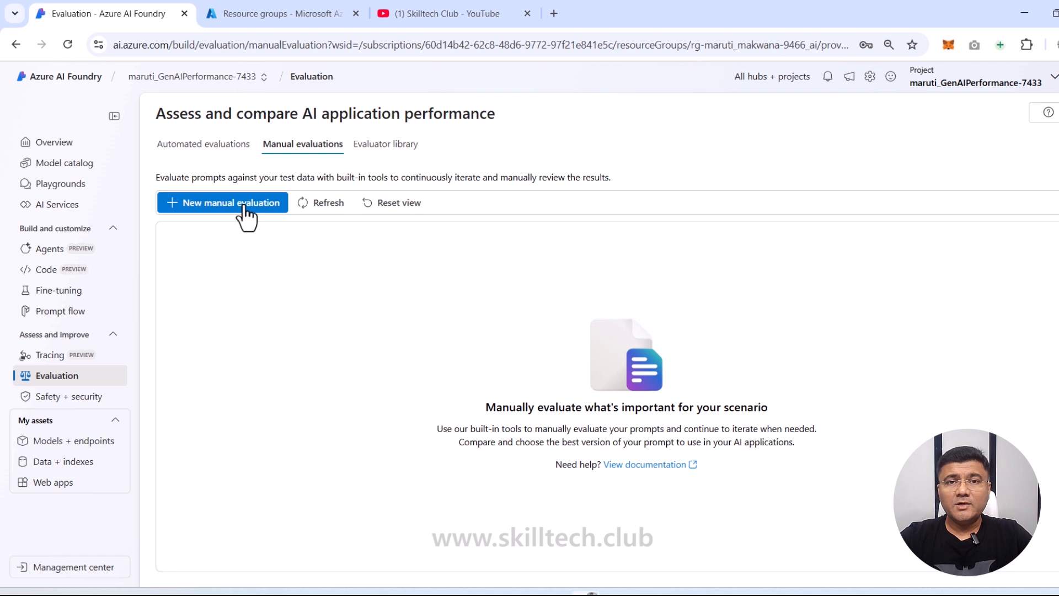
# Step: Start a new manual evaluation and replace the default system message with the travel-agent prompt
pyautogui.click(202, 212)
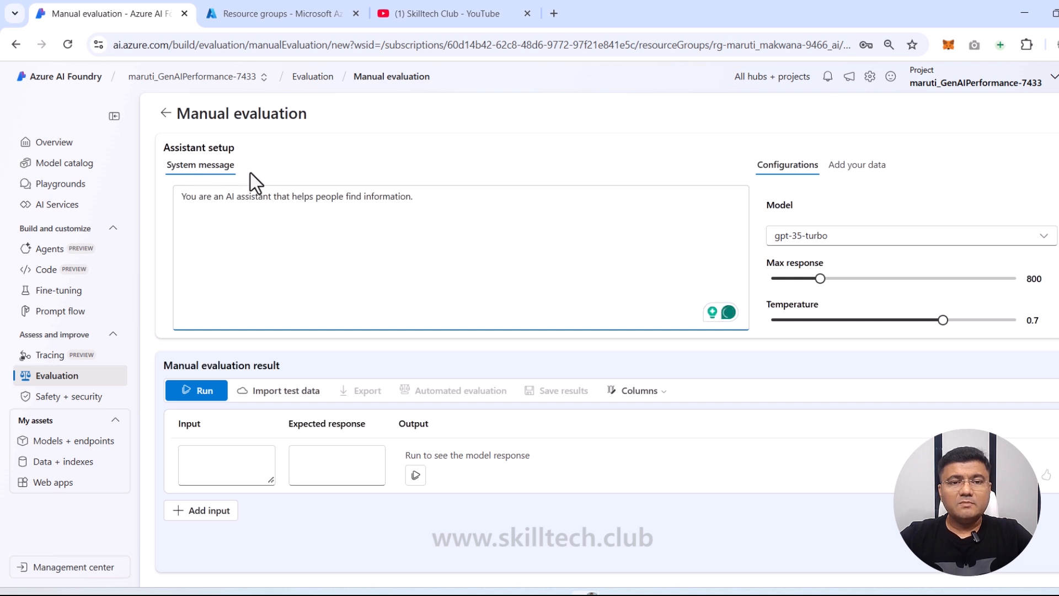
pyautogui.moveTo(462, 208); pyautogui.dragTo(158, 207)
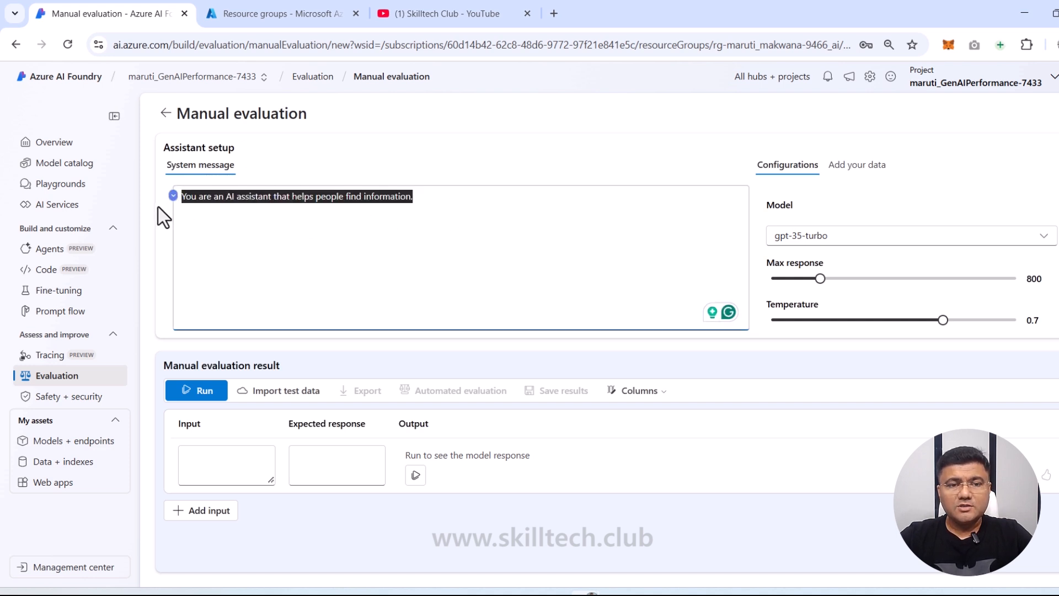
pyautogui.press('BackSpace')
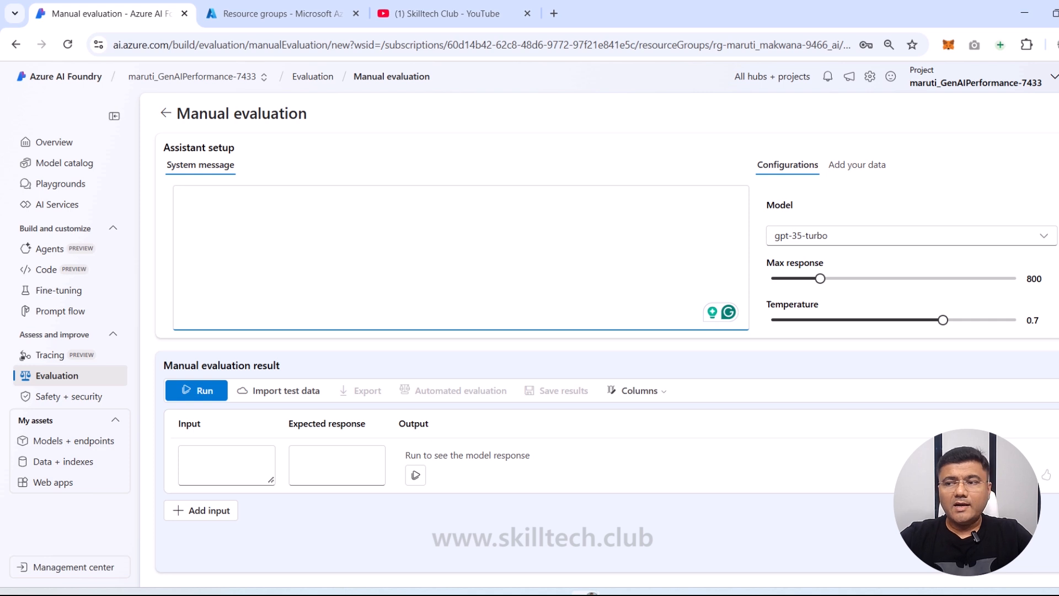
pyautogui.hotkey('alt', 'Tab')
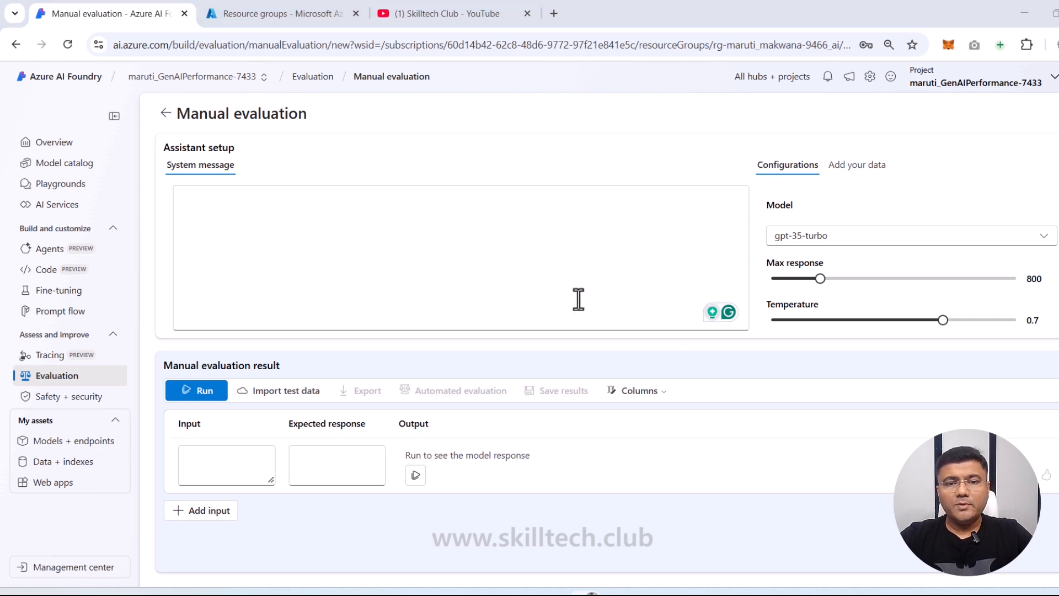
pyautogui.click(393, 249)
pyautogui.hotkey('ctrl', 'v')
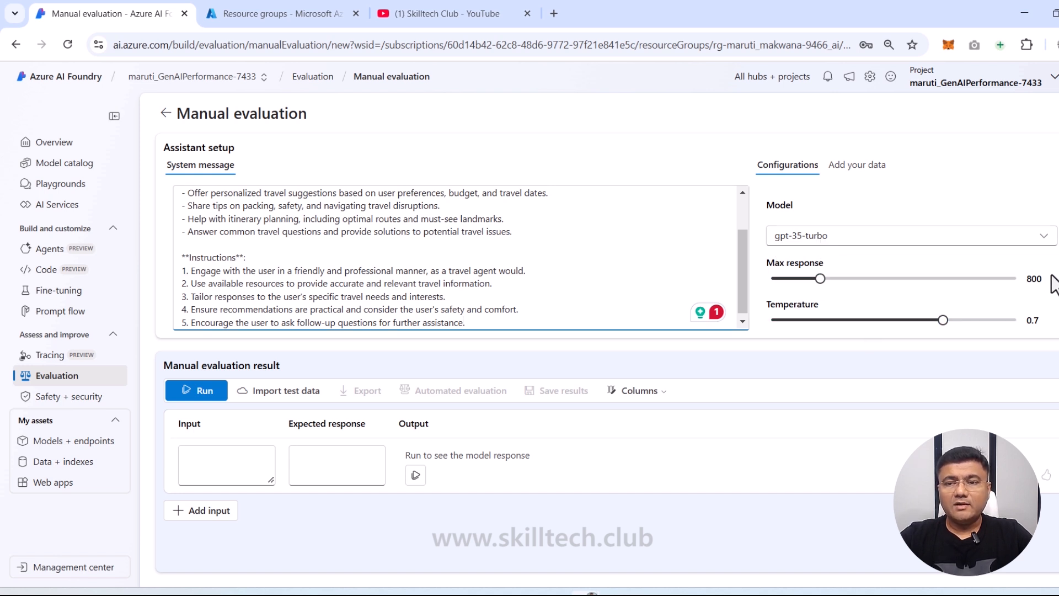
pyautogui.scroll(-1, 1051, 284)
pyautogui.scroll(1, 914, 215)
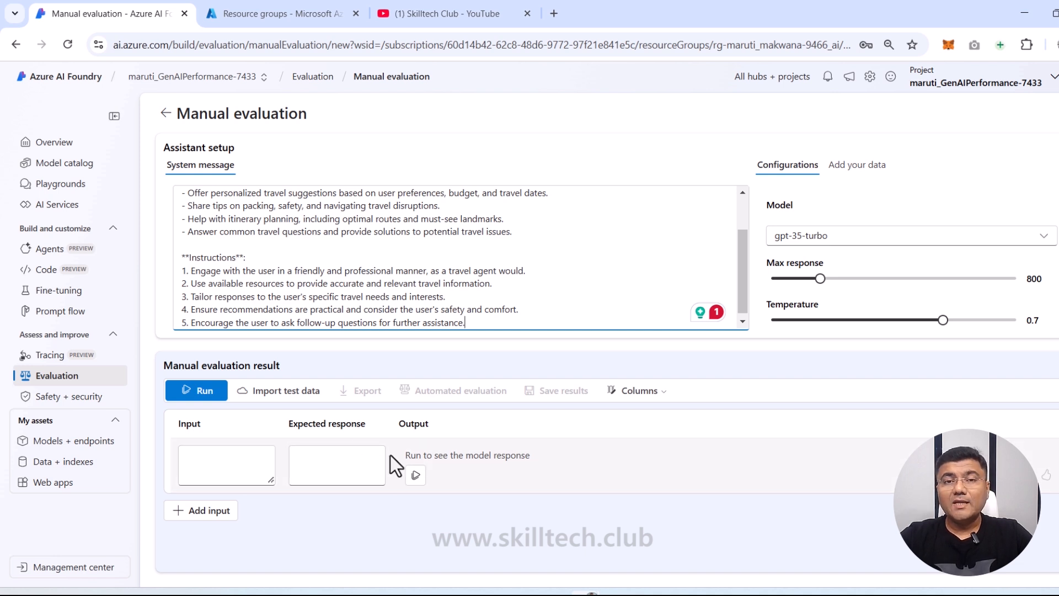
# Step: Add four more input rows so the evaluation table holds five empty rows
pyautogui.click(215, 518)
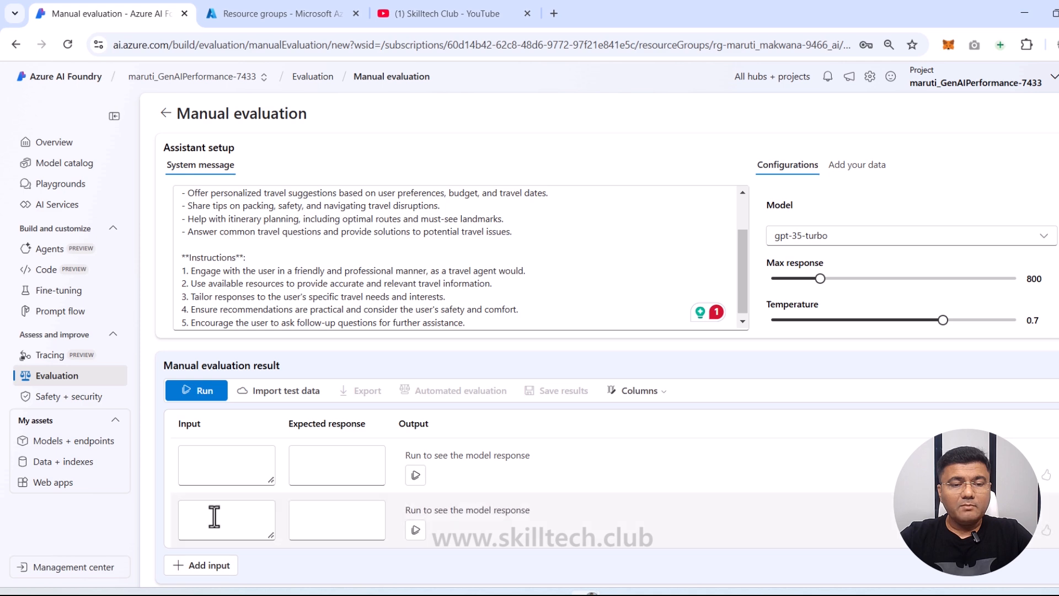
pyautogui.click(206, 567)
pyautogui.scroll(-1, 207, 561)
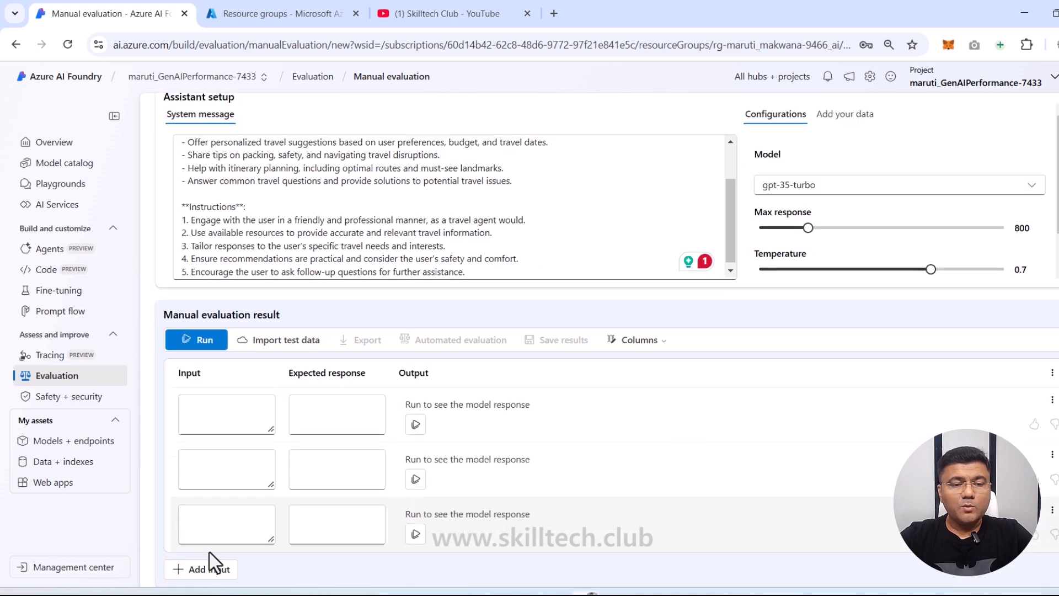
pyautogui.click(209, 569)
pyautogui.scroll(-1, 210, 576)
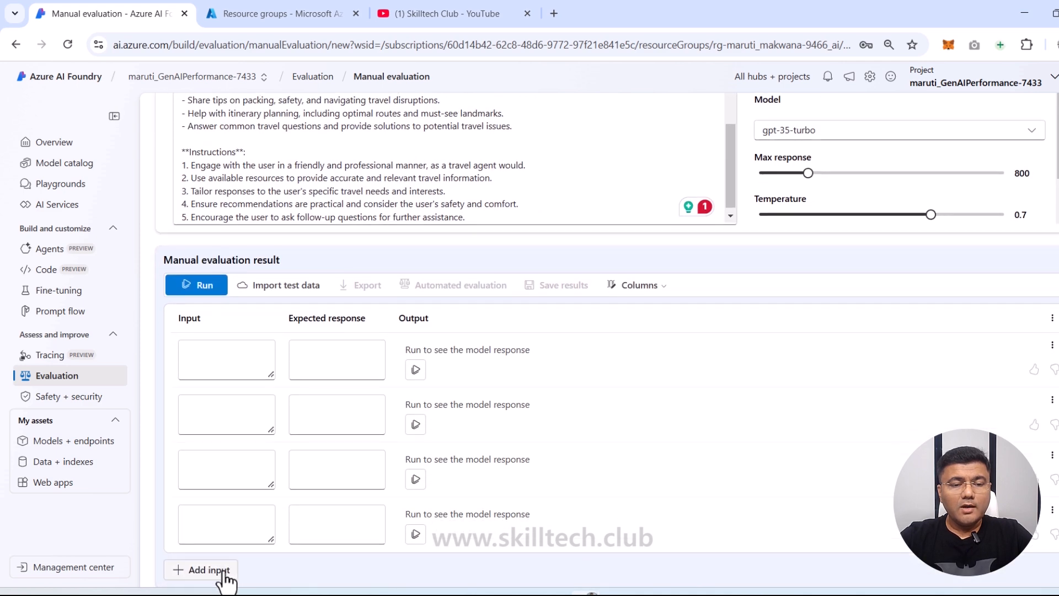
pyautogui.click(224, 576)
pyautogui.scroll(-1, 237, 502)
pyautogui.scroll(-1, 237, 502)
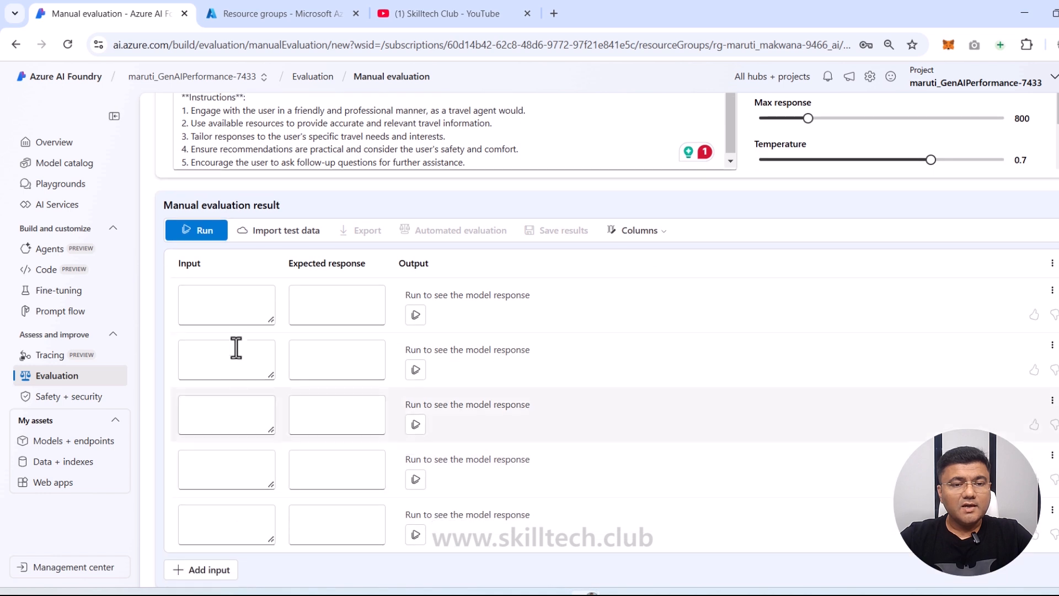
pyautogui.click(234, 308)
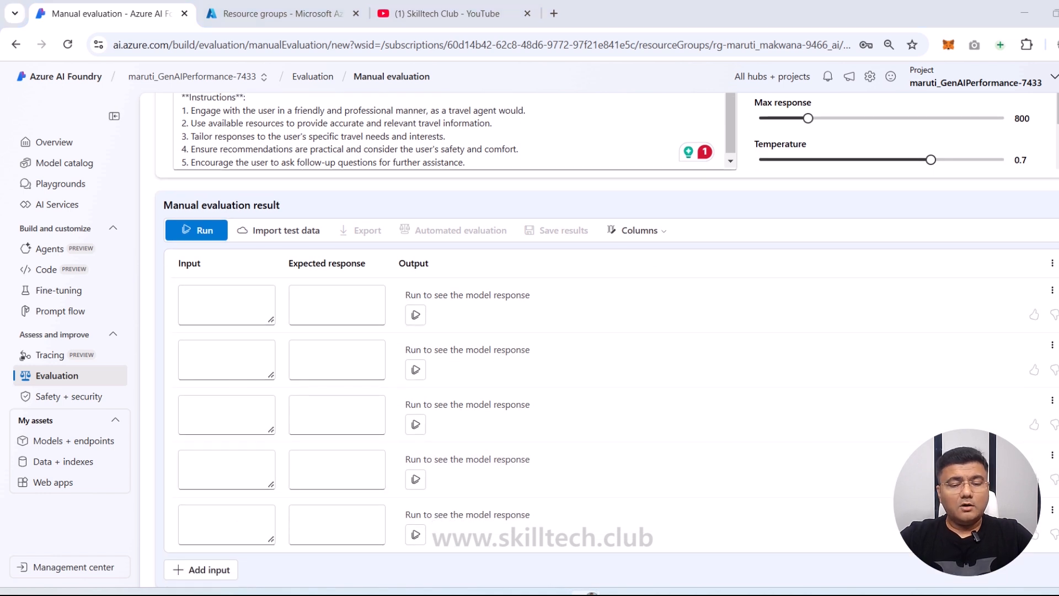
# Step: Paste the Rome budget hotels question into the first input row
pyautogui.click(231, 307)
pyautogui.hotkey('ctrl', 'v')
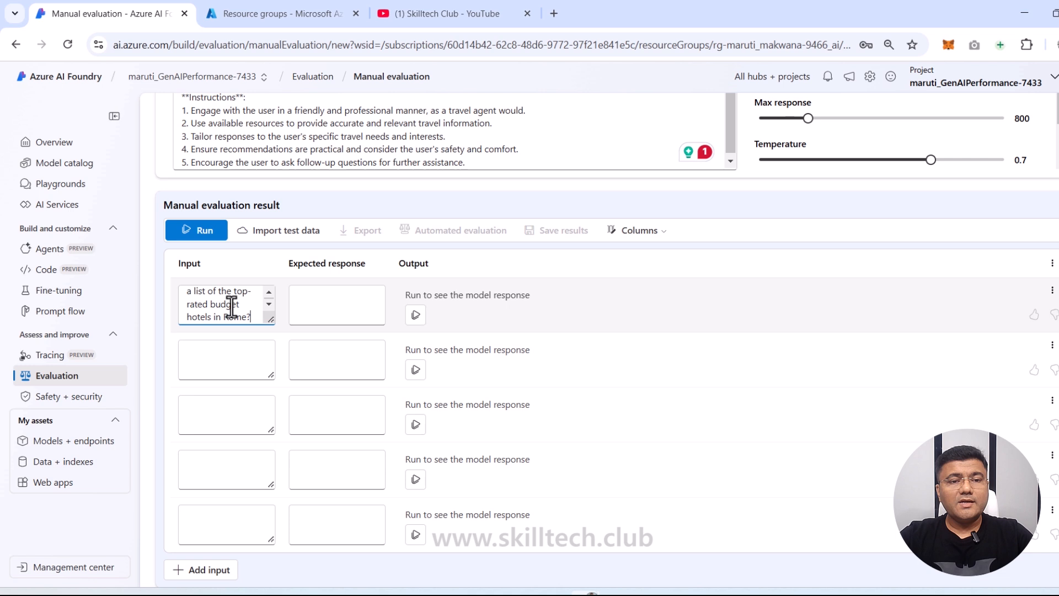
pyautogui.click(232, 359)
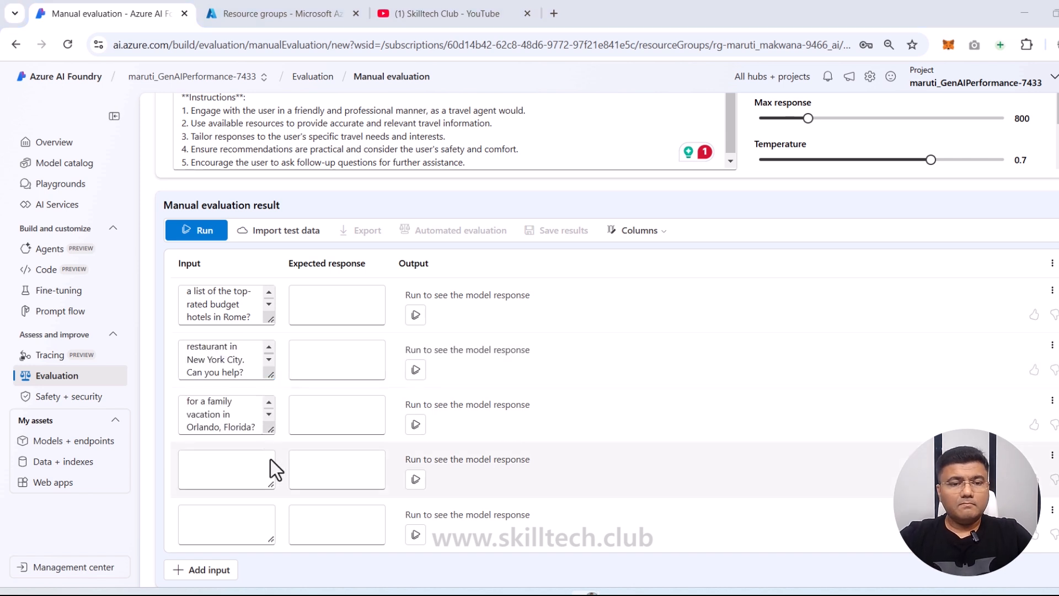
# Step: Paste the Maldives honeymoon and Great Wall of China questions into rows four and five
pyautogui.click(230, 475)
pyautogui.hotkey('ctrl', 'v')
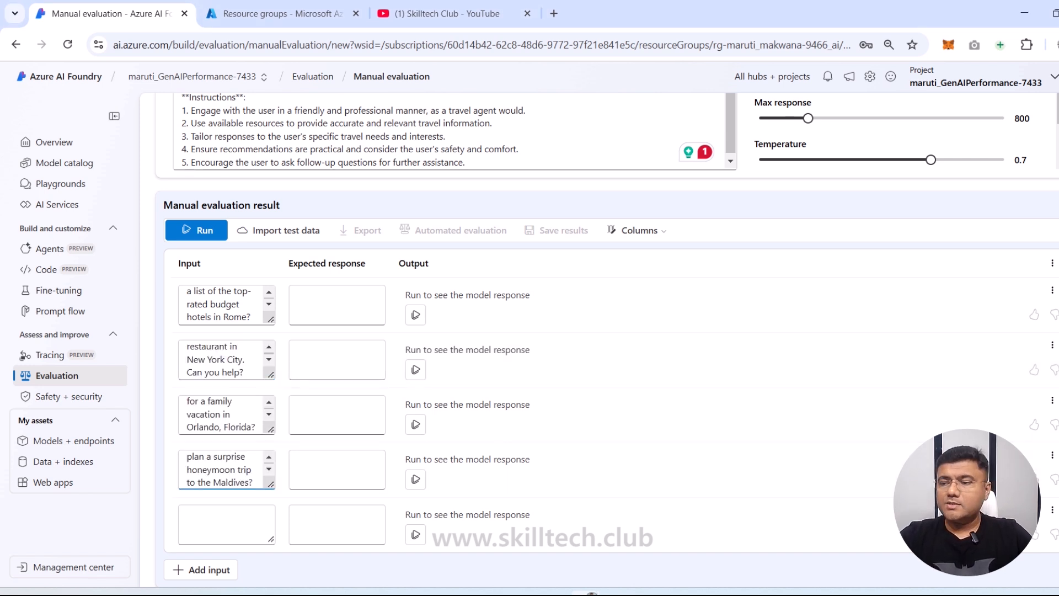
pyautogui.hotkey('alt', 'Tab')
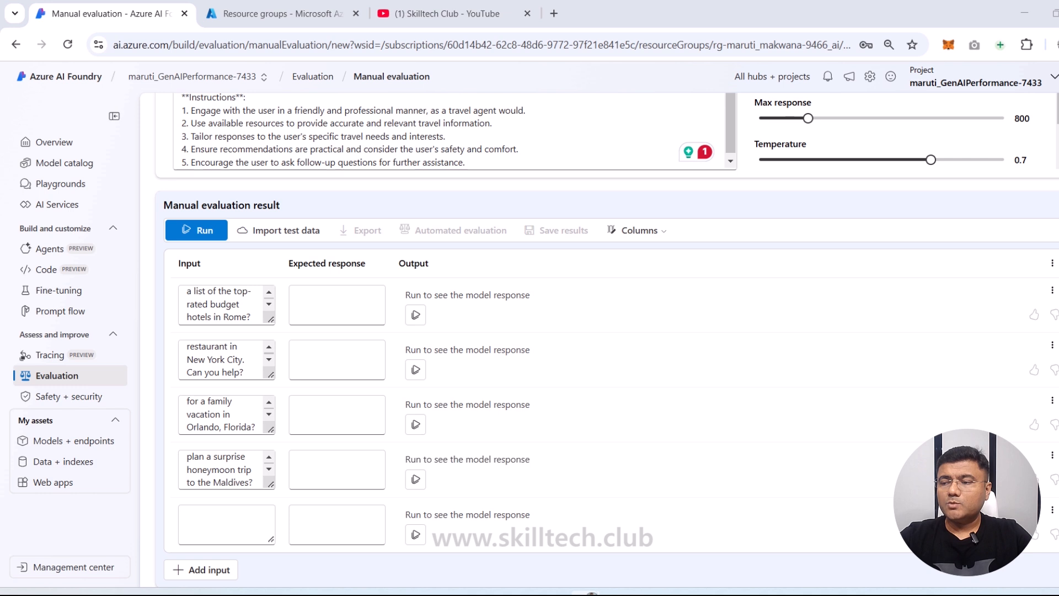
pyautogui.click(229, 524)
pyautogui.hotkey('ctrl', 'v')
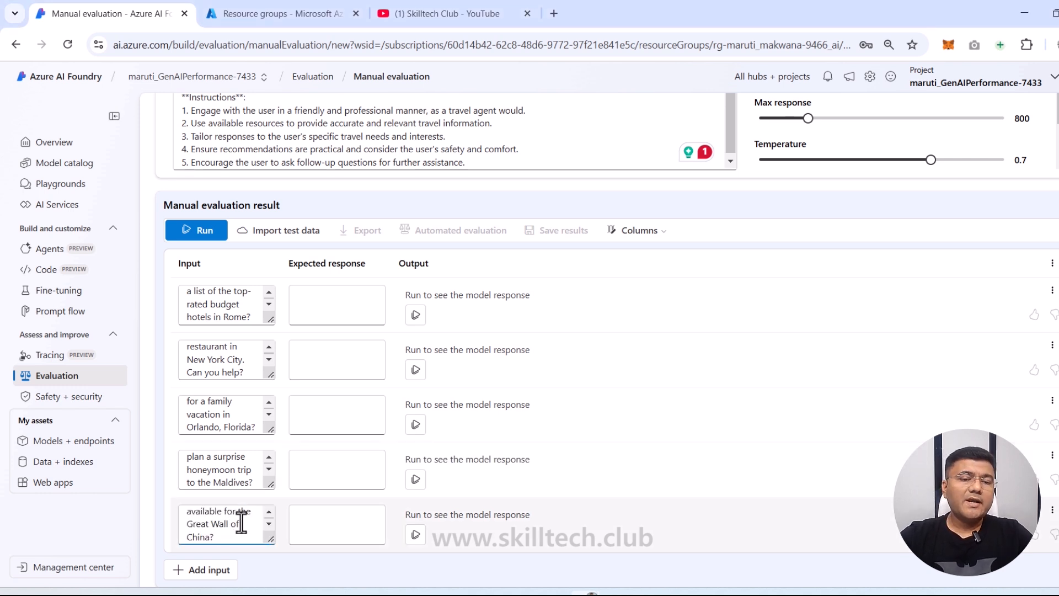
pyautogui.scroll(1, 226, 310)
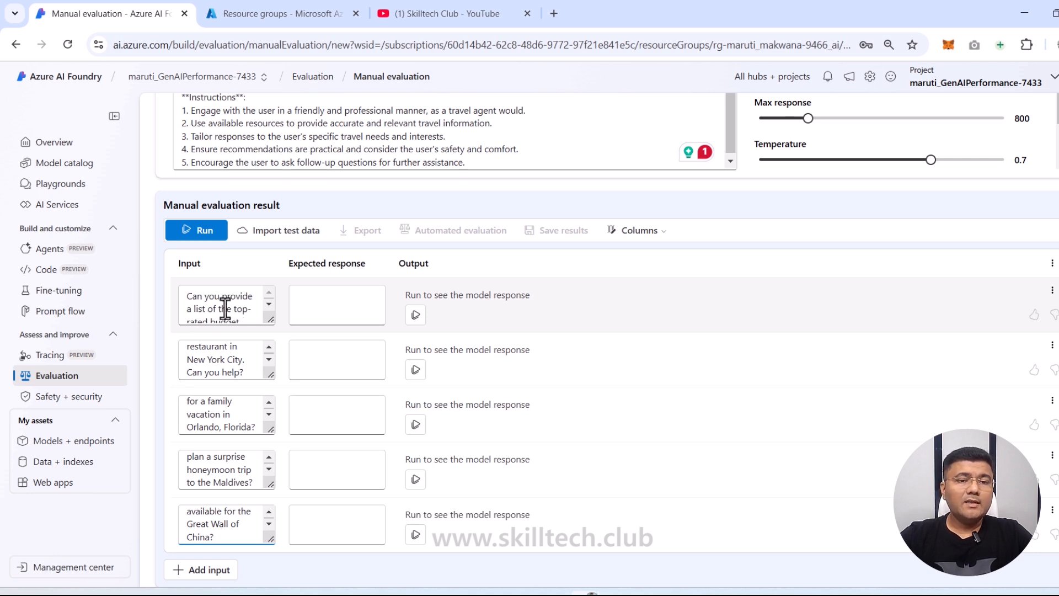
pyautogui.scroll(-1, 226, 309)
pyautogui.scroll(-1, 225, 309)
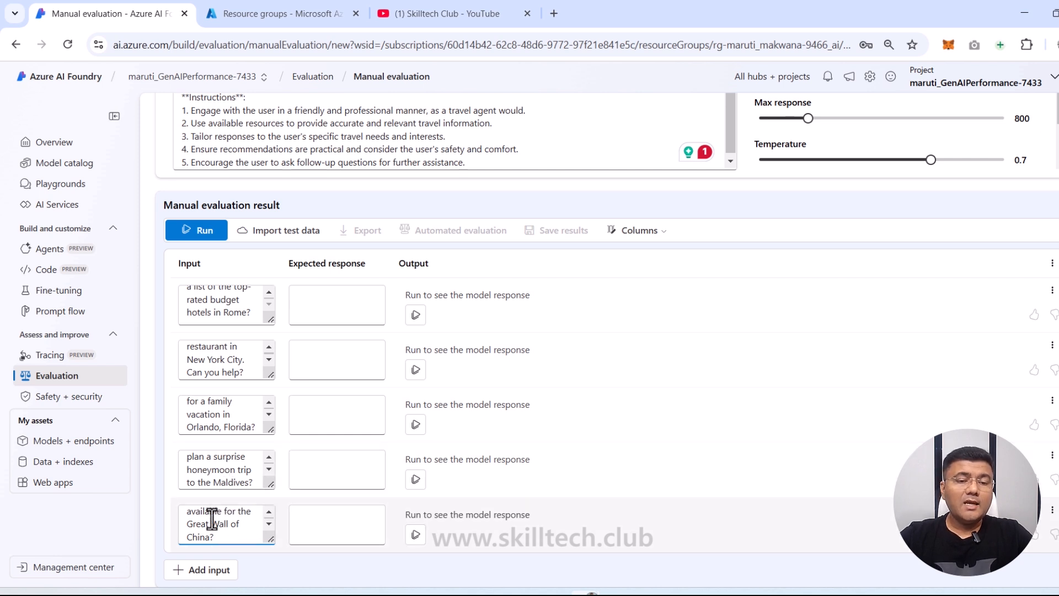
pyautogui.scroll(1, 206, 525)
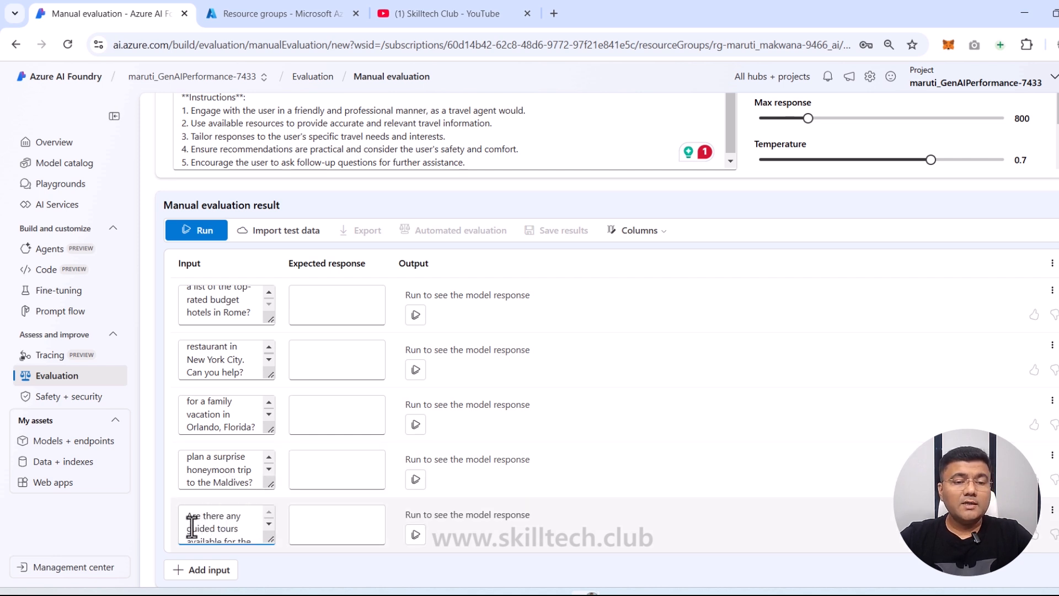
pyautogui.scroll(-2, 217, 527)
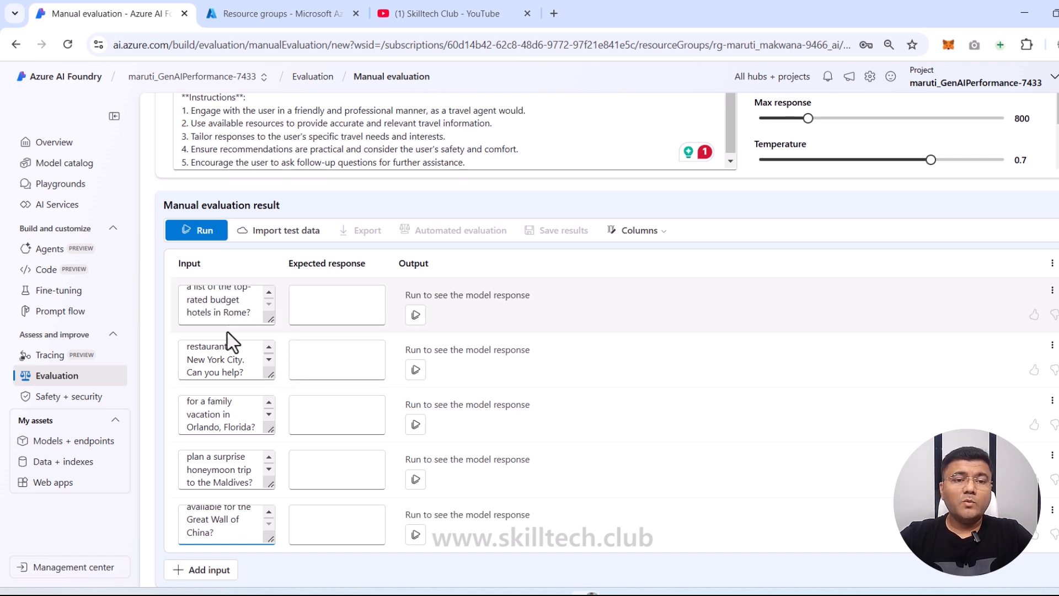
pyautogui.scroll(-1, 230, 486)
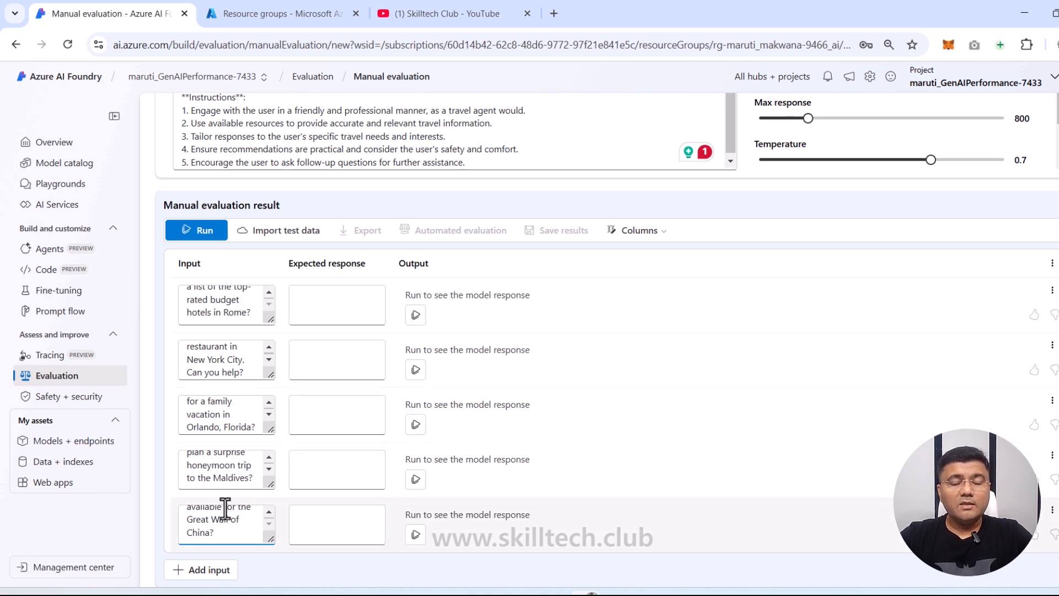
# Step: Run the evaluation on all five questions and find the rate-limited Great Wall row
pyautogui.click(205, 233)
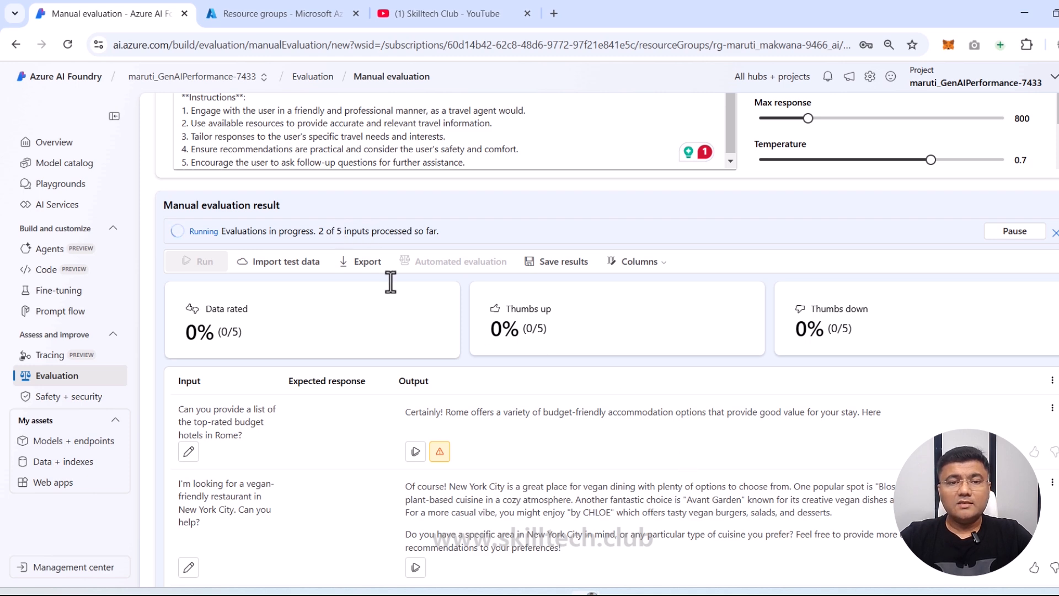
pyautogui.scroll(-1, 442, 407)
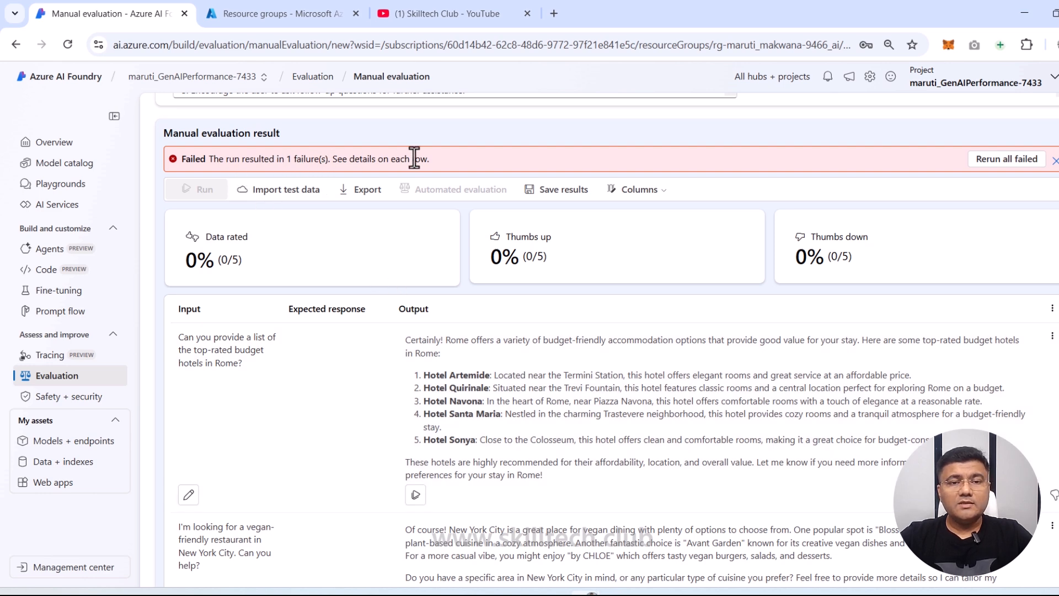
pyautogui.scroll(-6, 490, 423)
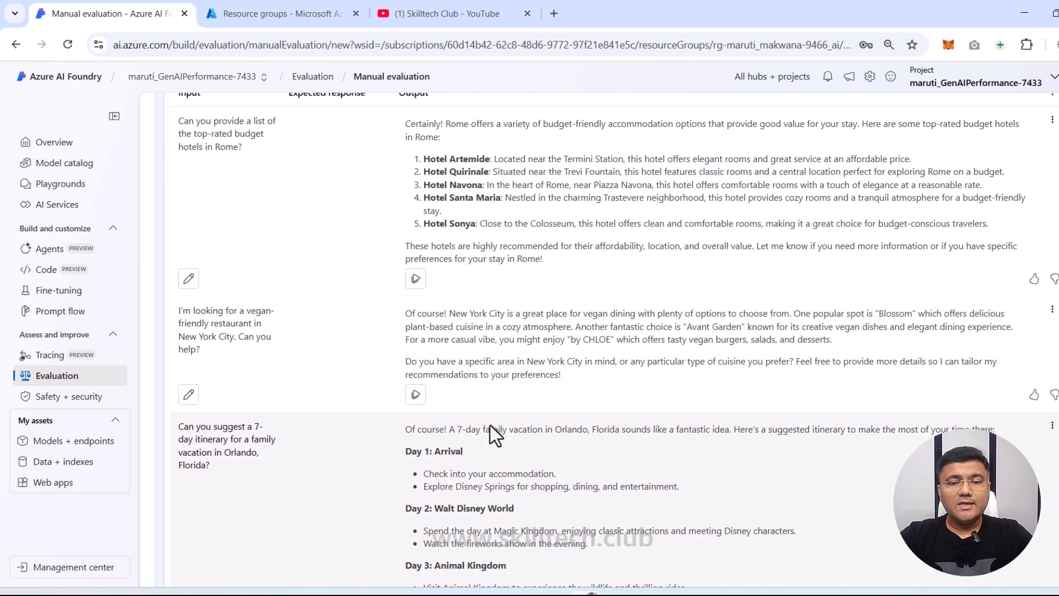
pyautogui.scroll(-8, 490, 425)
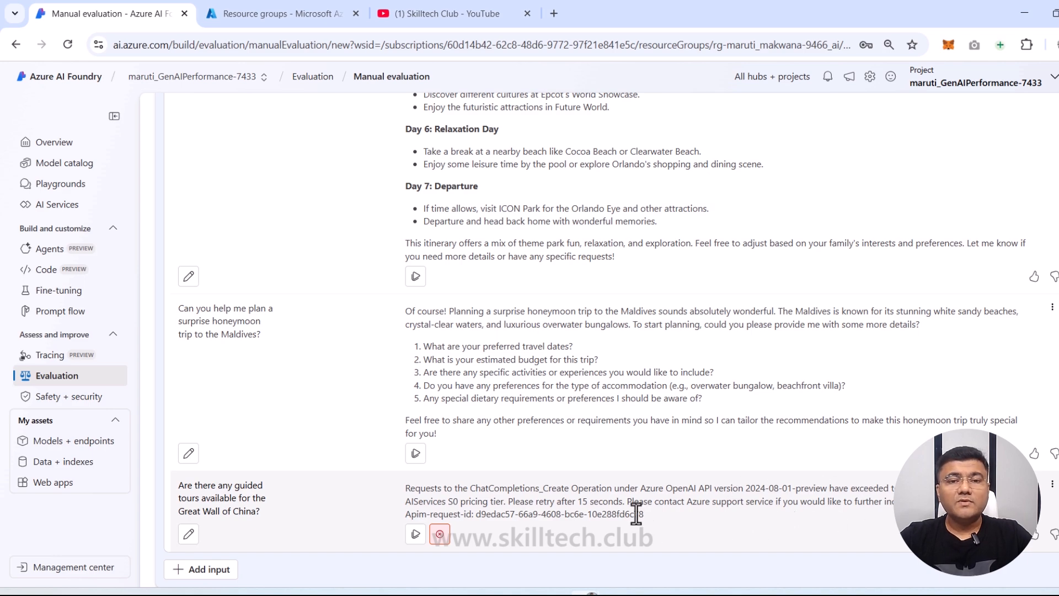
pyautogui.scroll(3, 674, 471)
pyautogui.scroll(10, 674, 471)
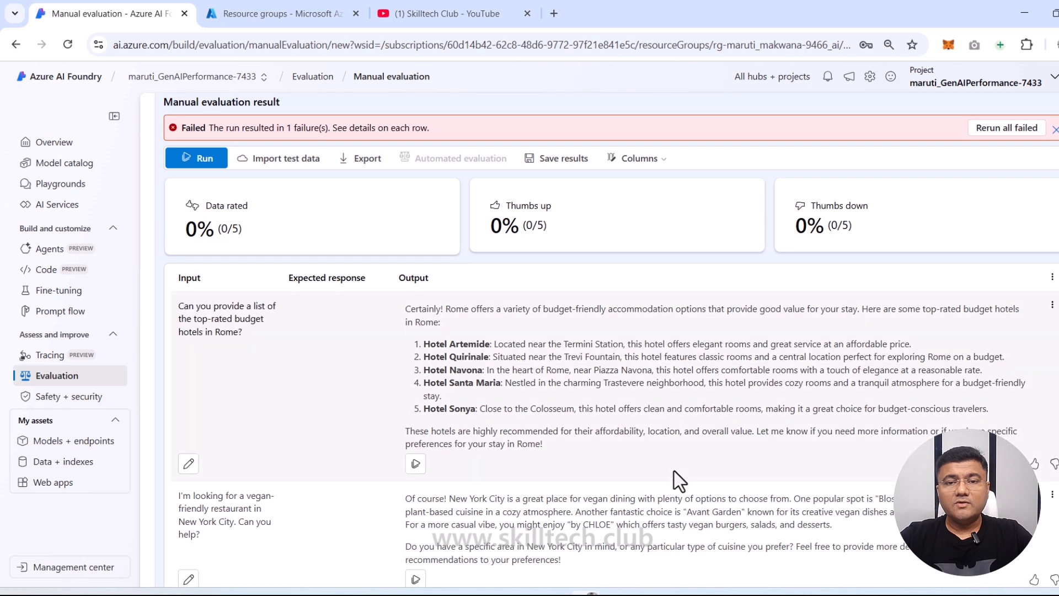
# Step: Rerun the failed Great Wall of China question and review the refreshed answers
pyautogui.click(1001, 130)
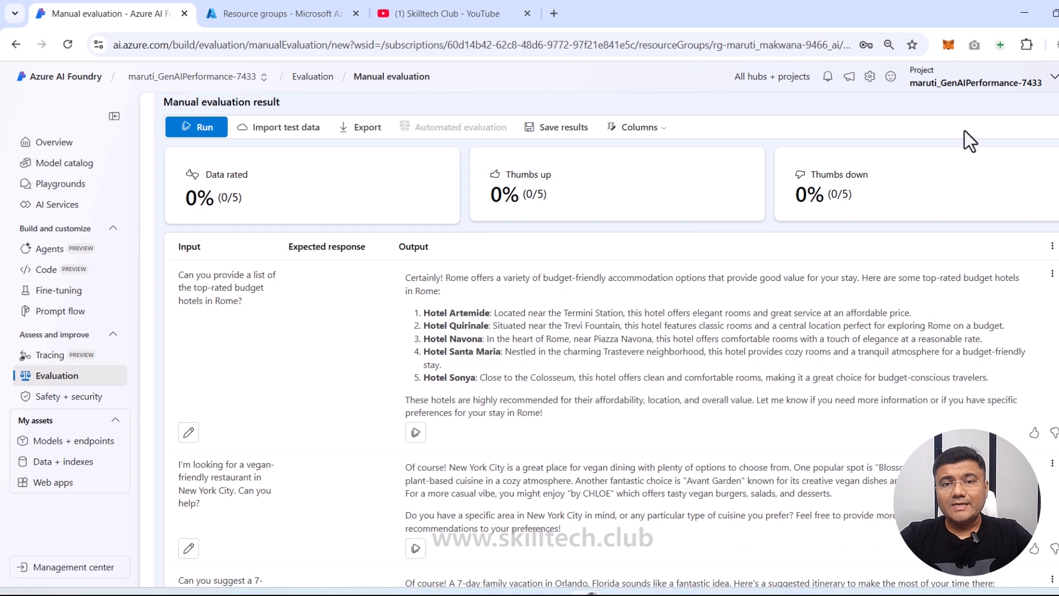
pyautogui.scroll(-12, 563, 416)
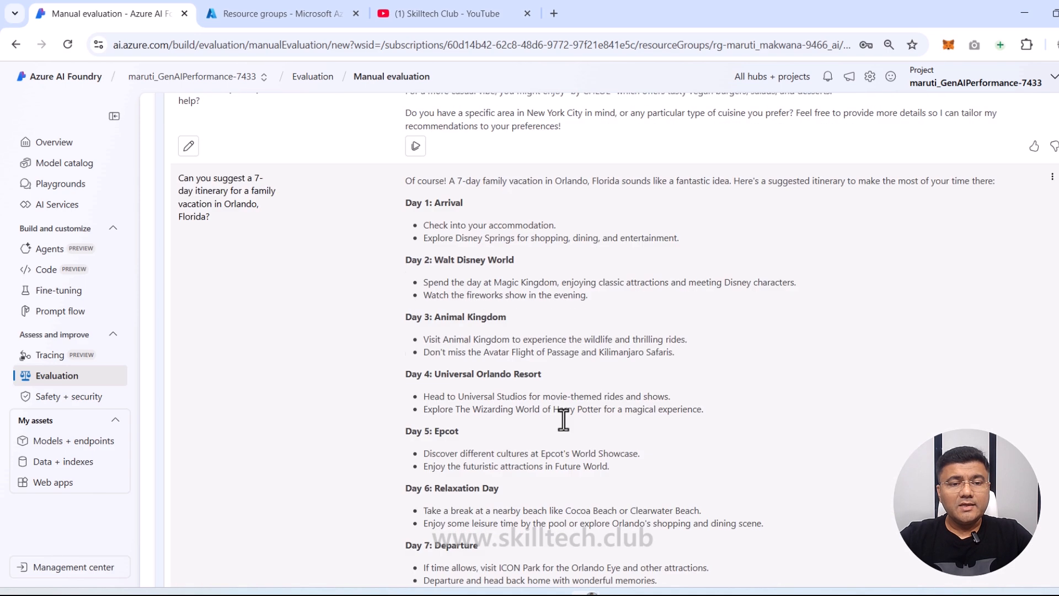
pyautogui.scroll(-2, 563, 422)
pyautogui.scroll(10, 539, 465)
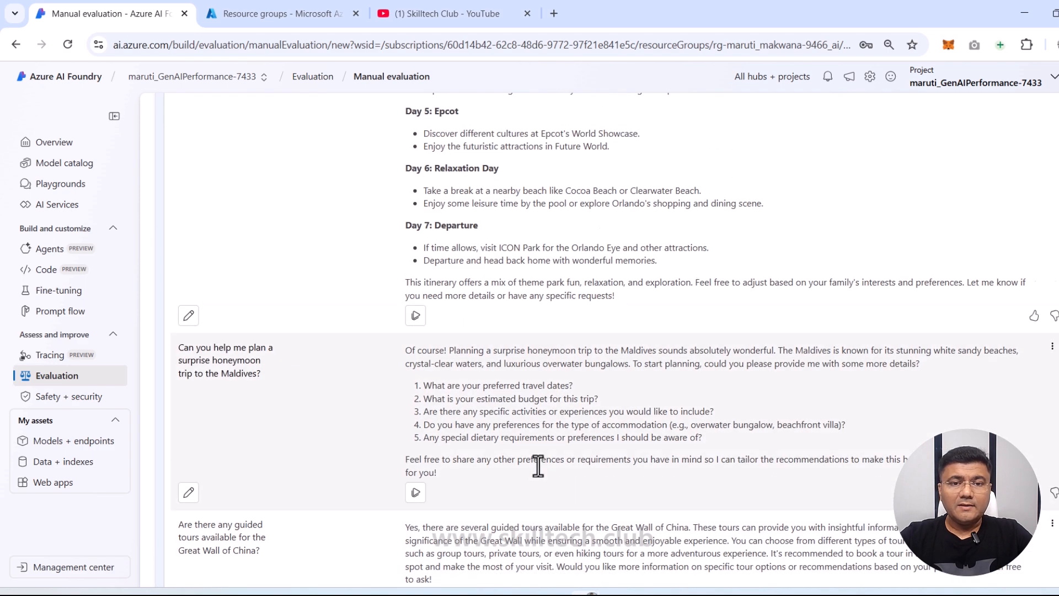
pyautogui.scroll(8, 539, 465)
pyautogui.scroll(-4, 542, 455)
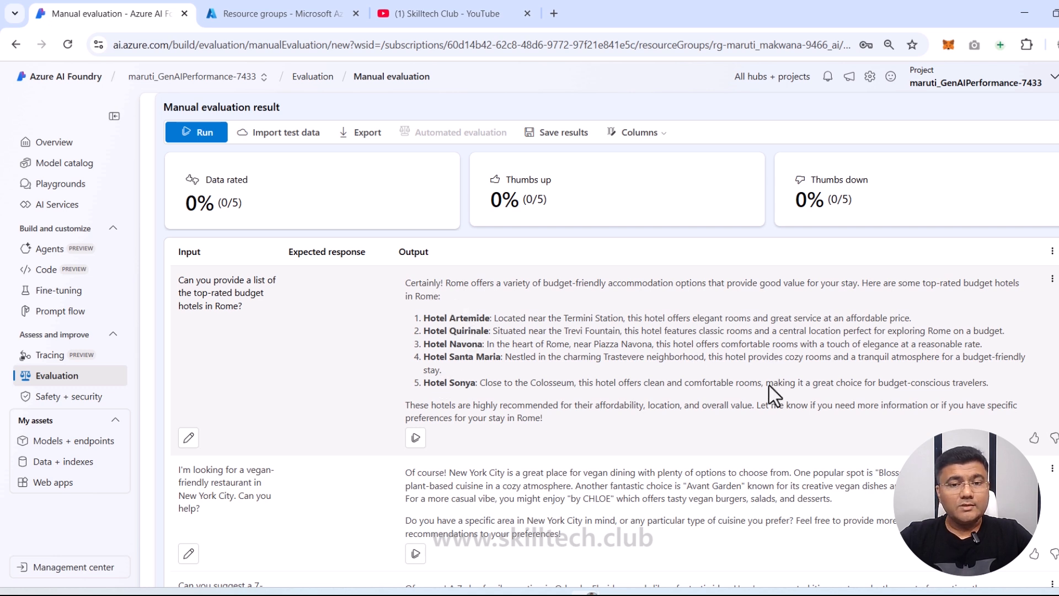
# Step: Rate the Rome hotels and Orlando itinerary answers thumbs-up and the vegan restaurant answer thumbs-down
pyautogui.click(1035, 439)
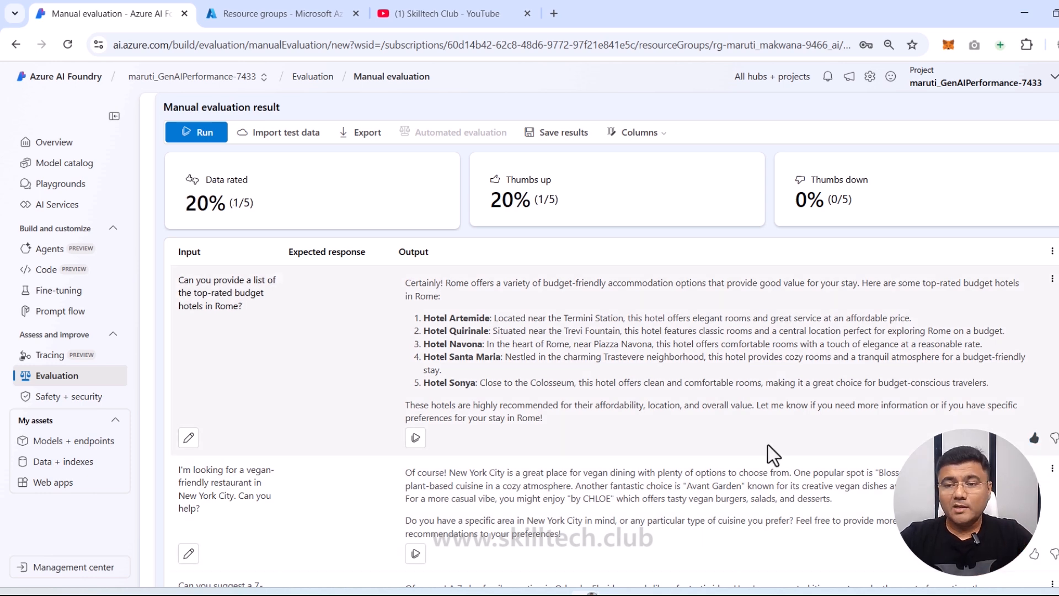
pyautogui.scroll(-4, 768, 445)
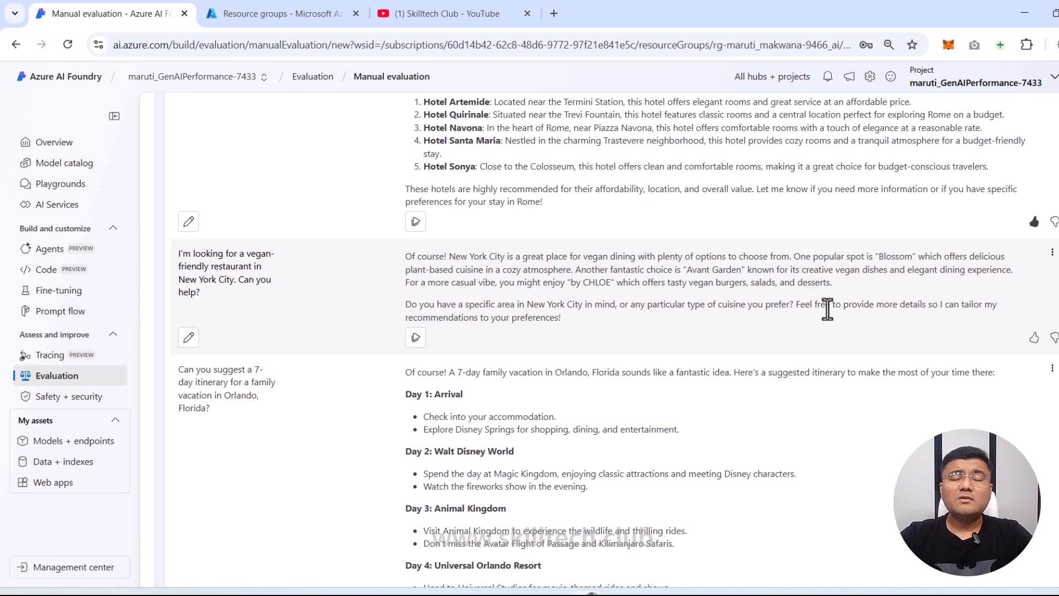
pyautogui.click(1053, 338)
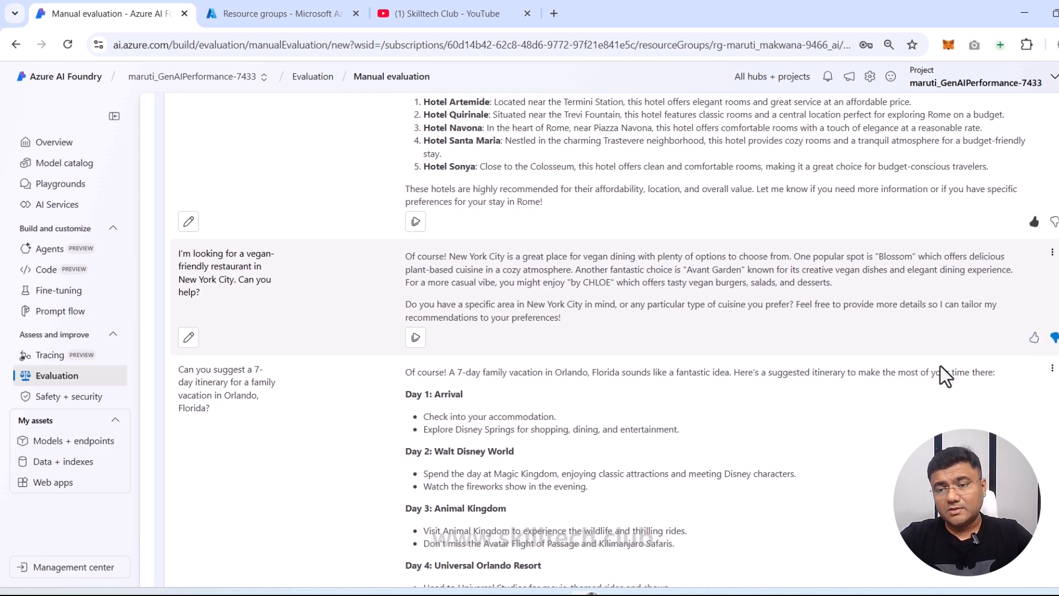
pyautogui.scroll(-4, 816, 410)
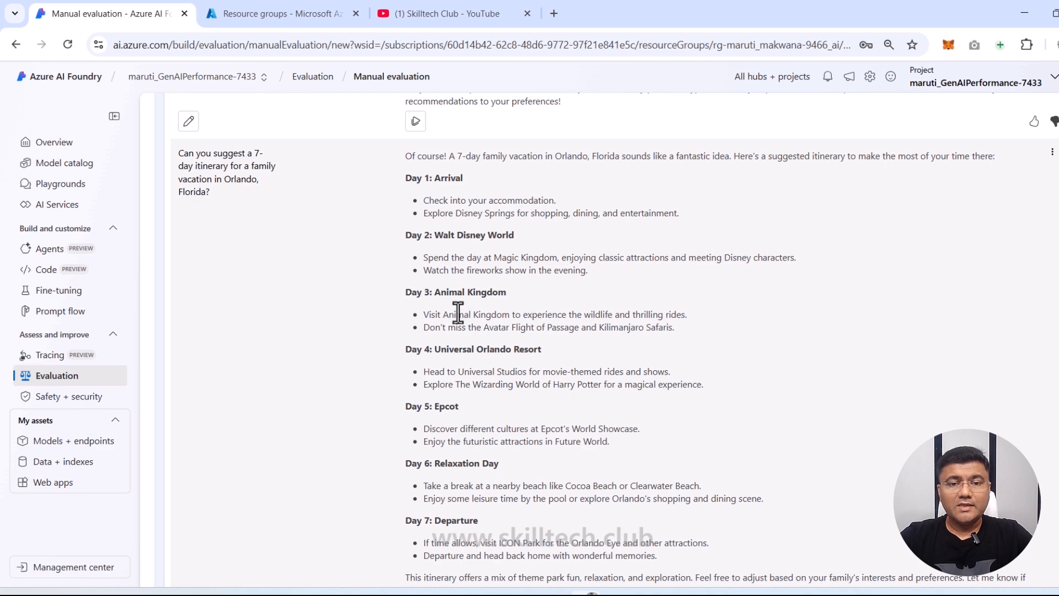
pyautogui.scroll(-1, 550, 335)
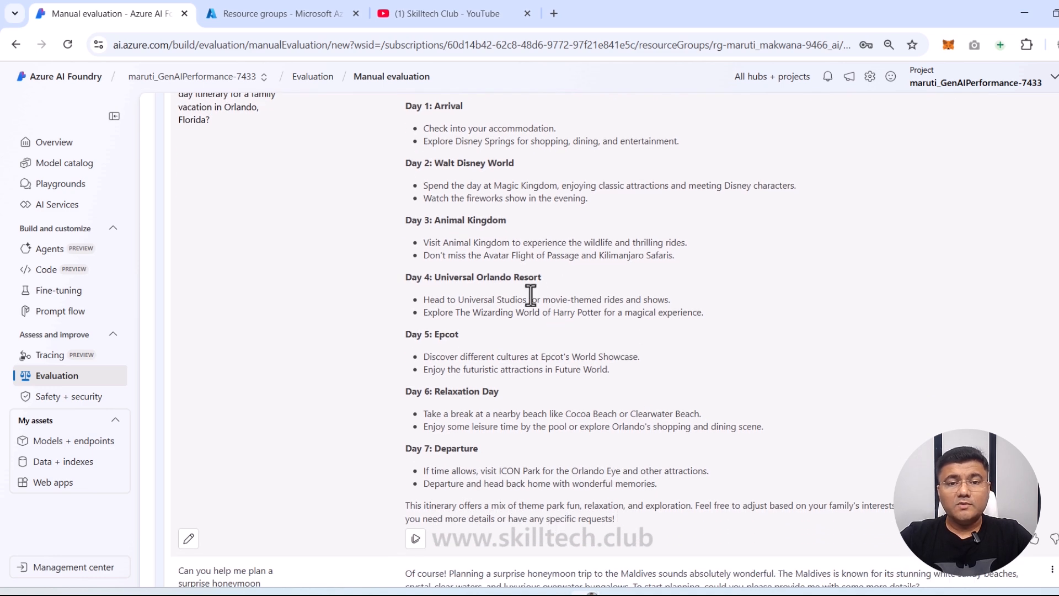
pyautogui.scroll(-2, 481, 351)
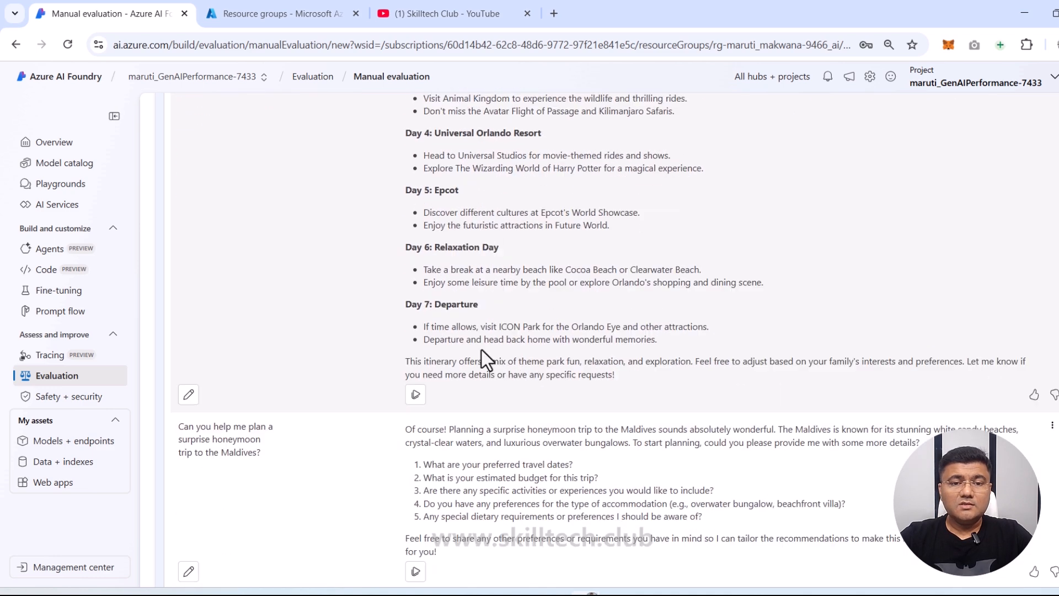
pyautogui.scroll(3, 482, 352)
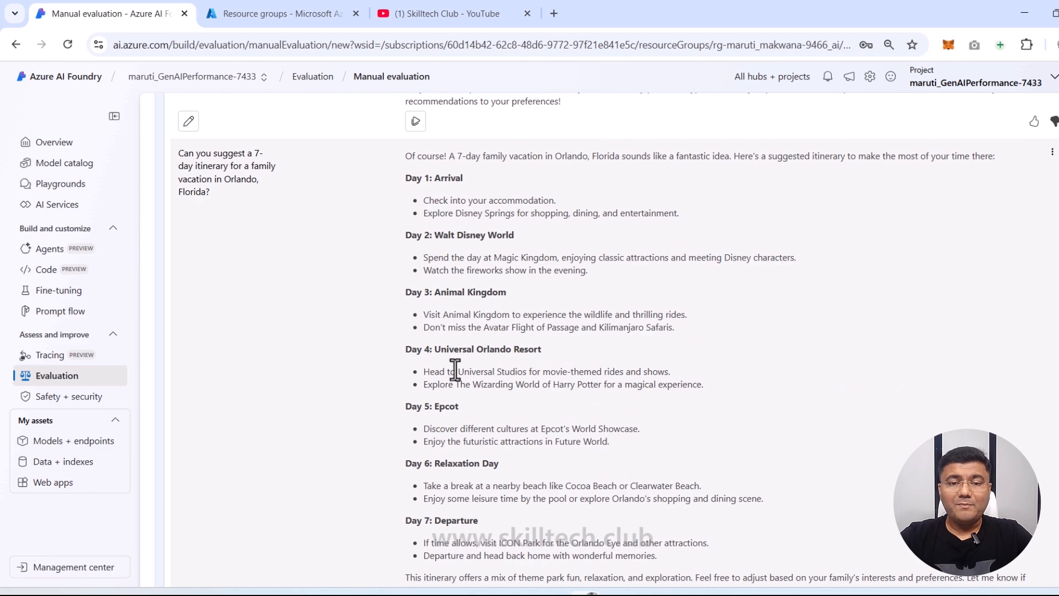
pyautogui.scroll(-3, 450, 428)
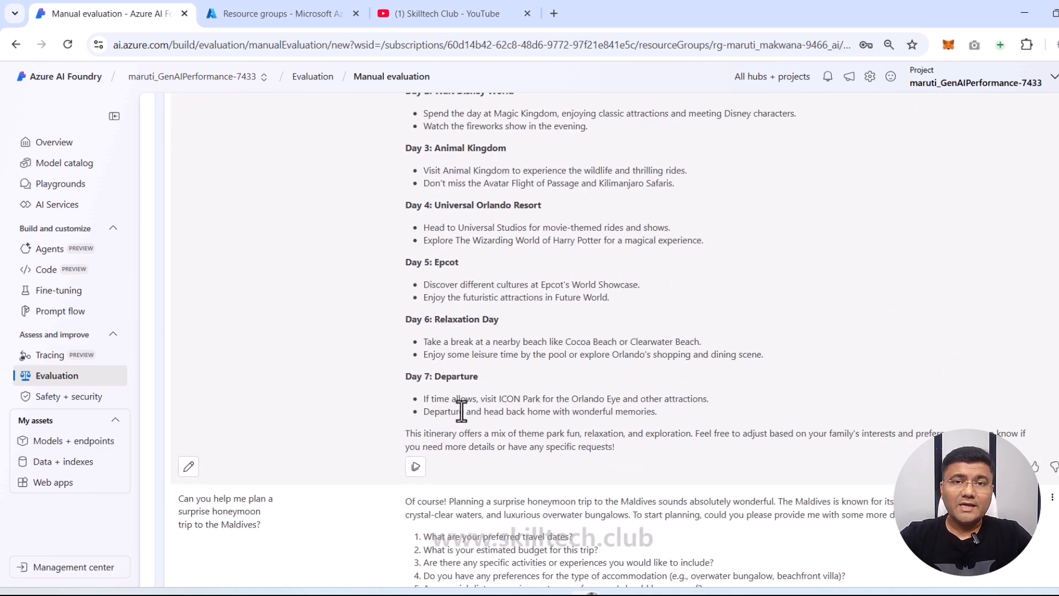
pyautogui.click(1037, 472)
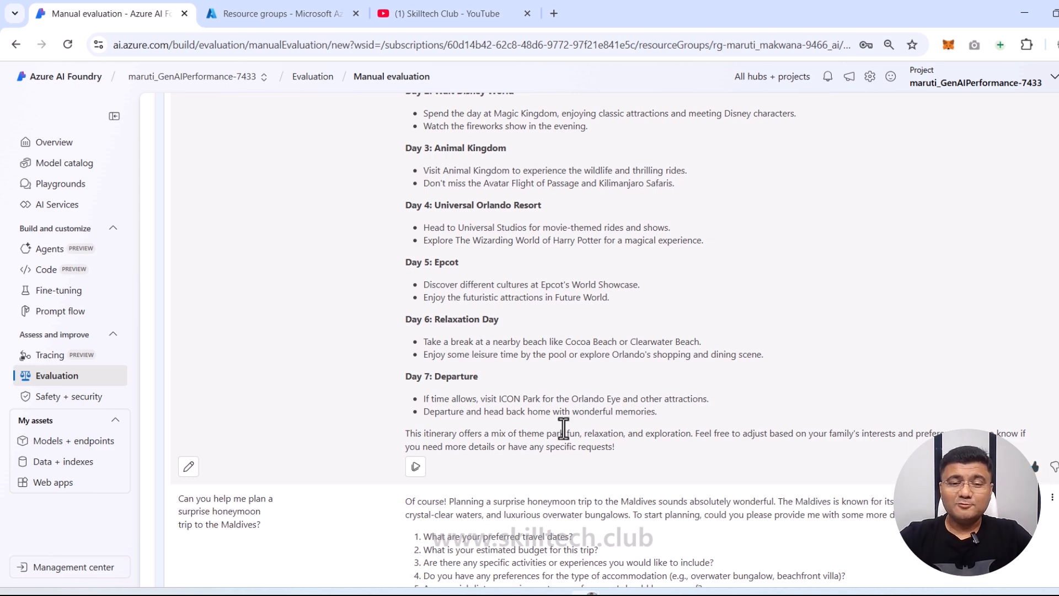
pyautogui.scroll(-1, 563, 428)
pyautogui.scroll(-2, 563, 429)
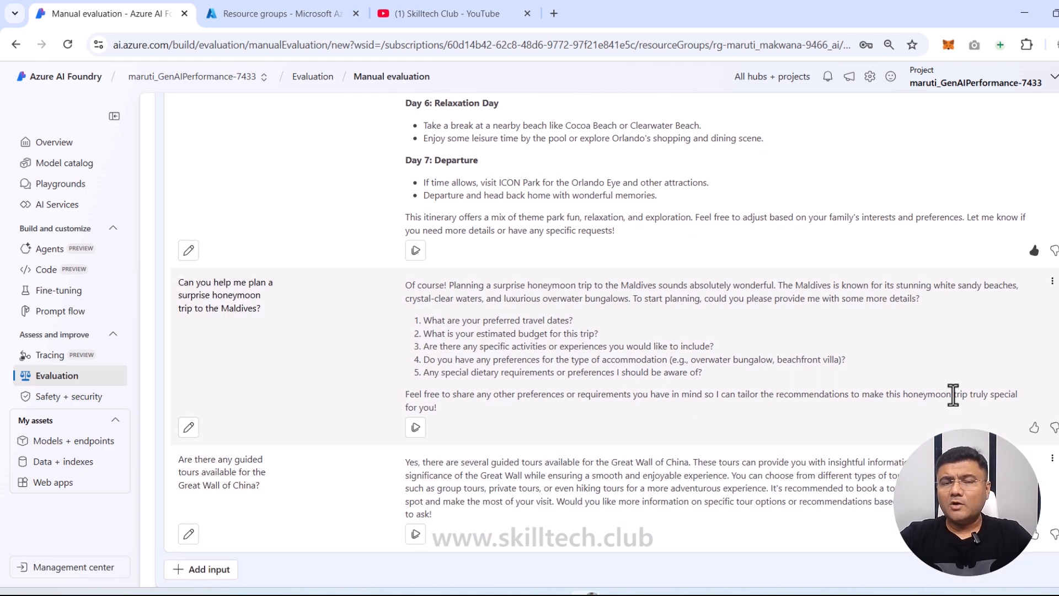
pyautogui.scroll(10, 498, 310)
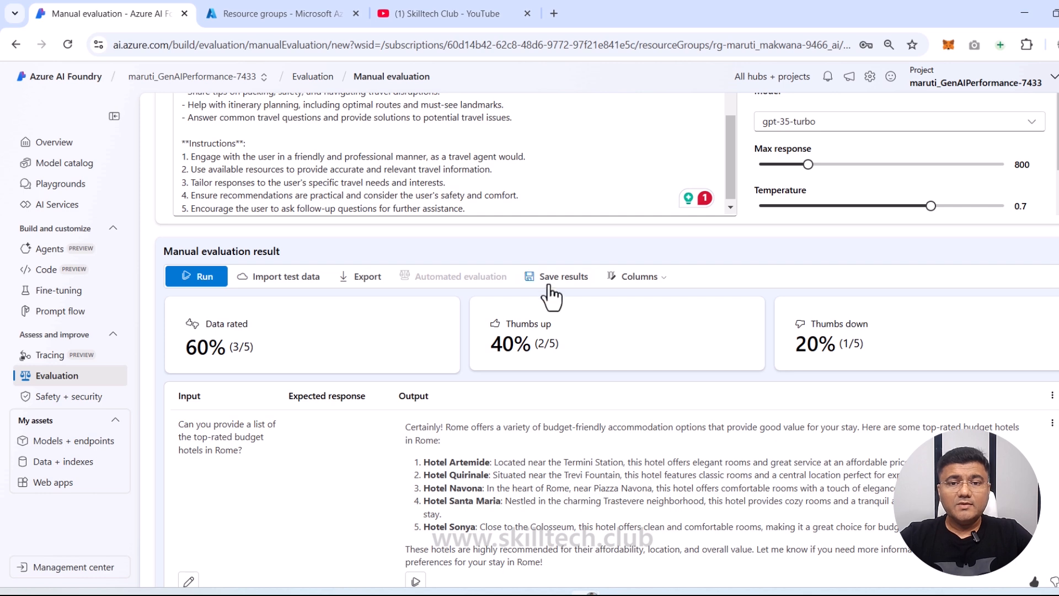
# Step: Save the evaluation results with the name manual_evaluation_results
pyautogui.click(567, 287)
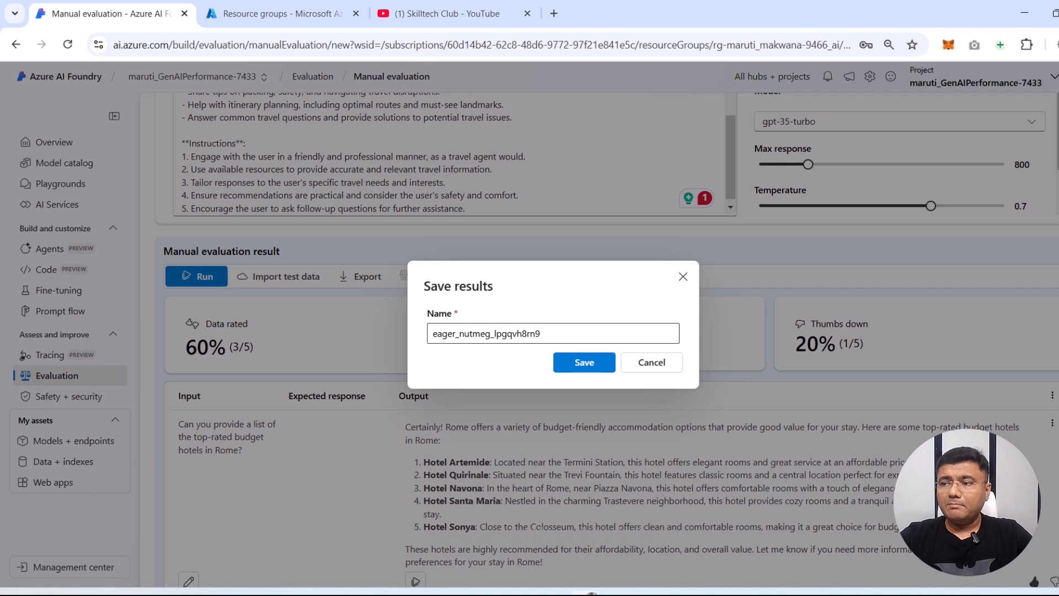
pyautogui.hotkey('ctrl', 'a')
pyautogui.write('manual_evaluation_results')
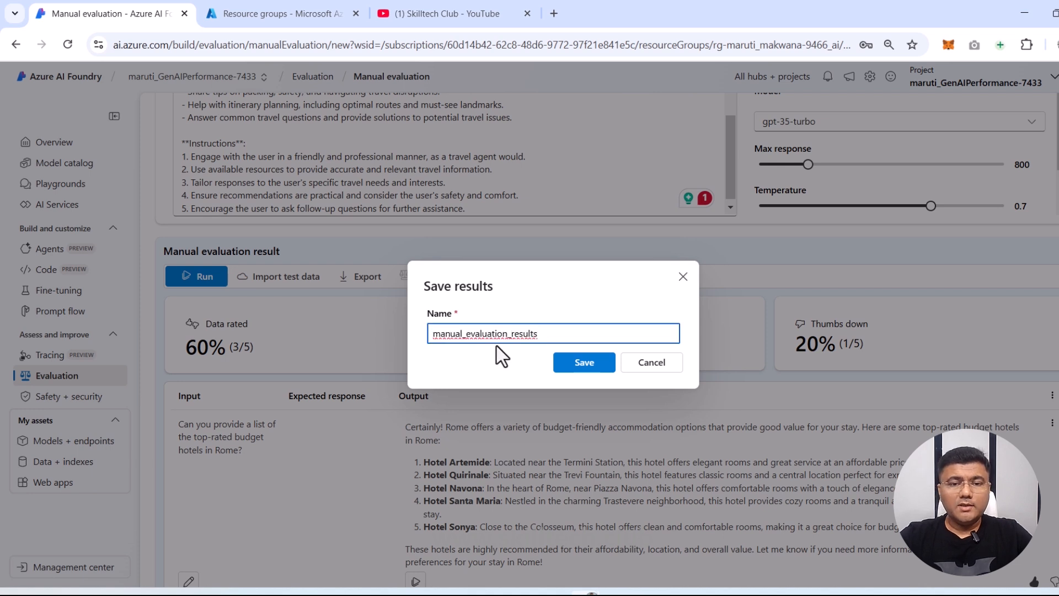
pyautogui.click(579, 362)
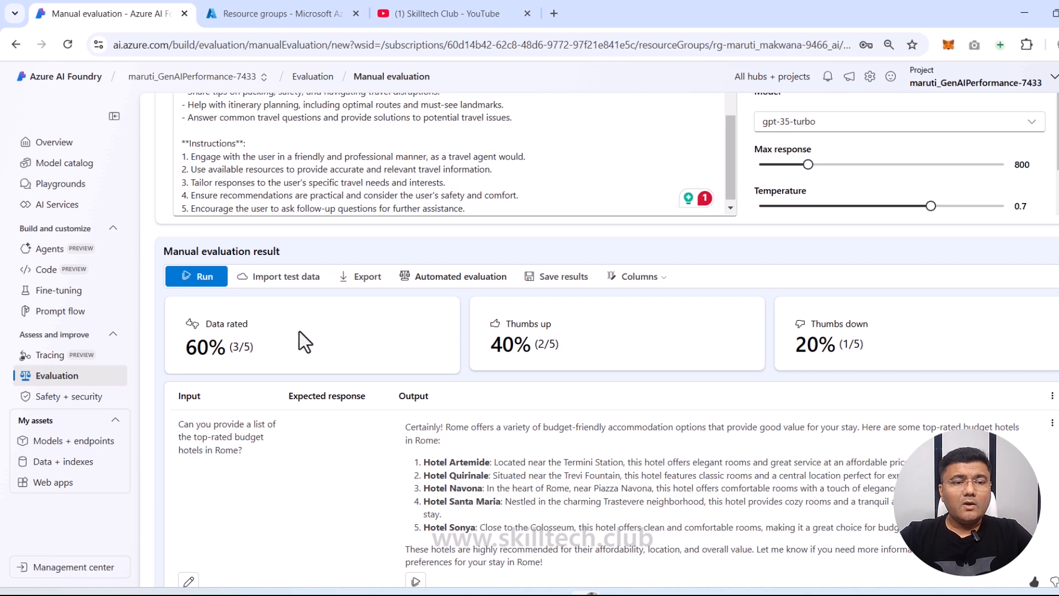
# Step: Check manual_evaluation_results in the Manual evaluations list, then go back to Evaluation
pyautogui.click(55, 378)
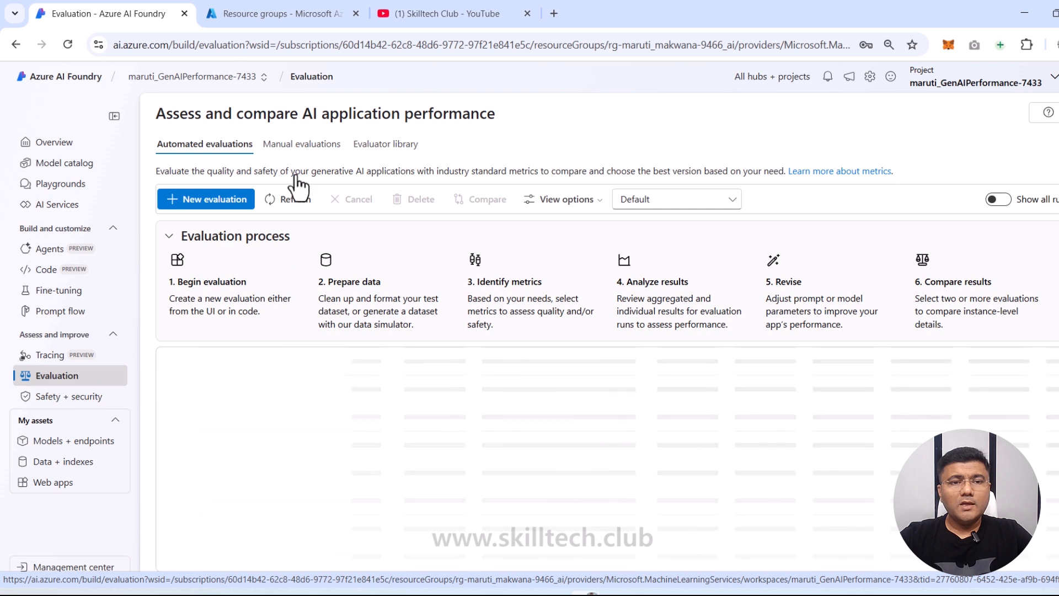
pyautogui.click(297, 148)
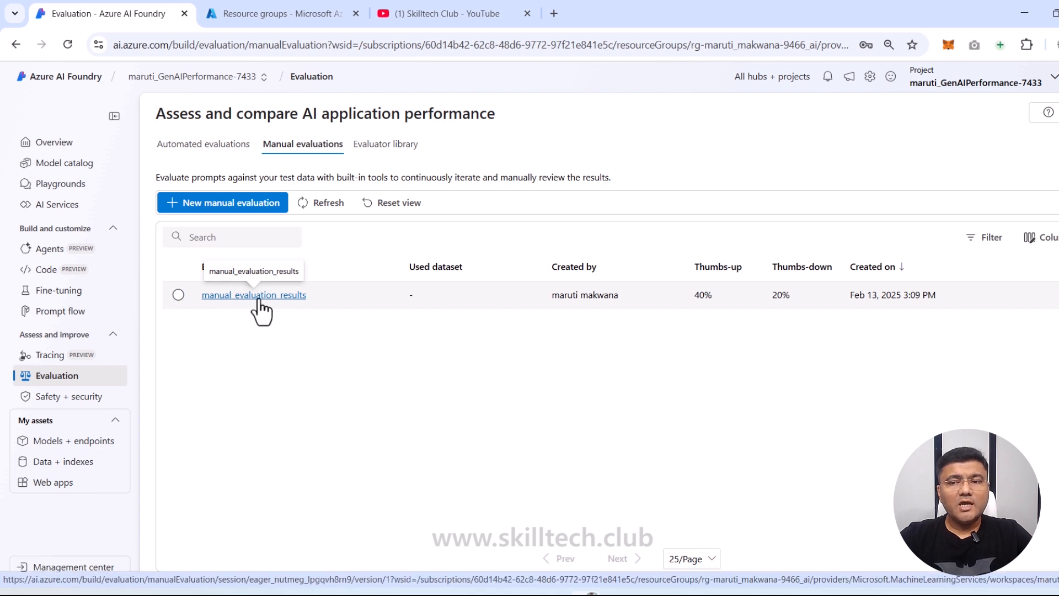
pyautogui.click(259, 295)
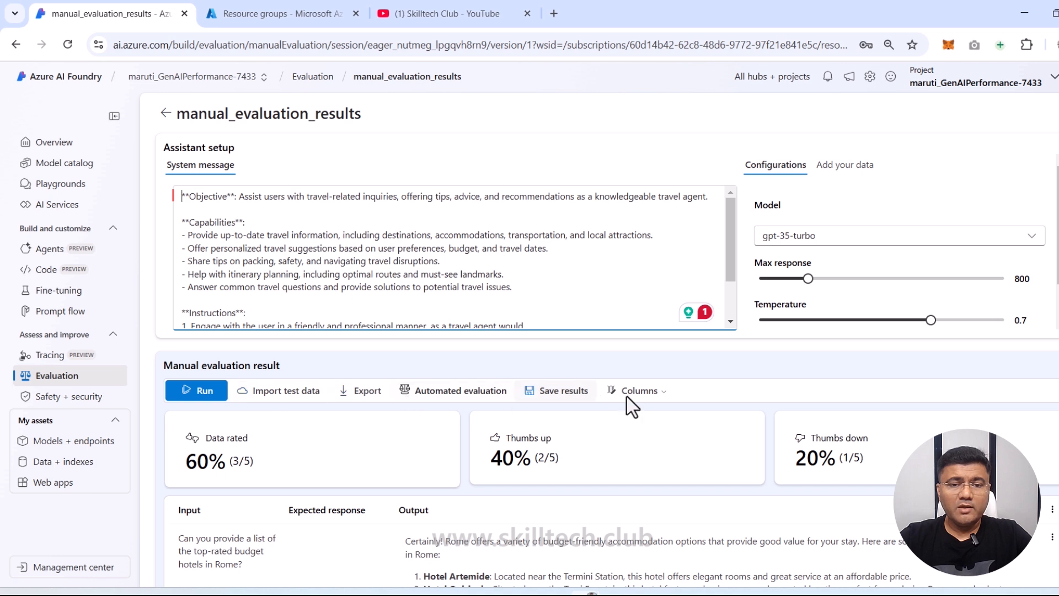
pyautogui.click(53, 386)
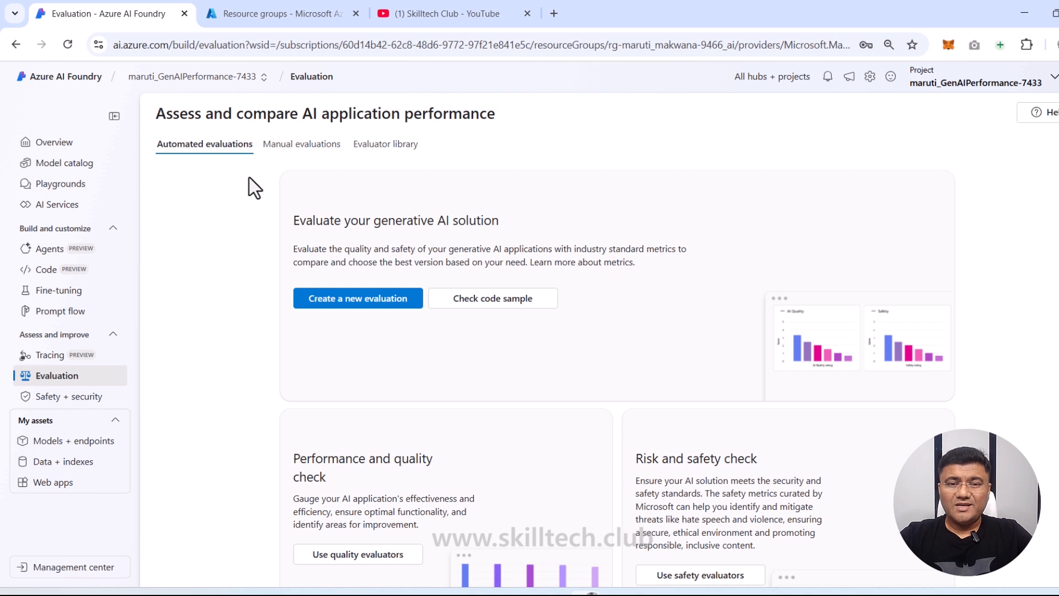
pyautogui.click(401, 159)
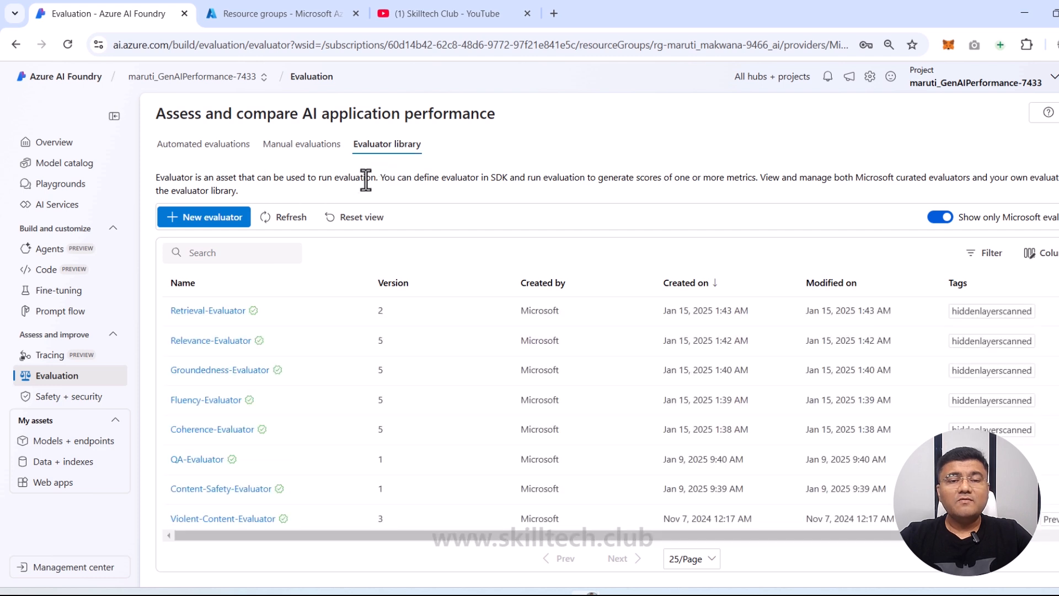
pyautogui.doubleClick(498, 179)
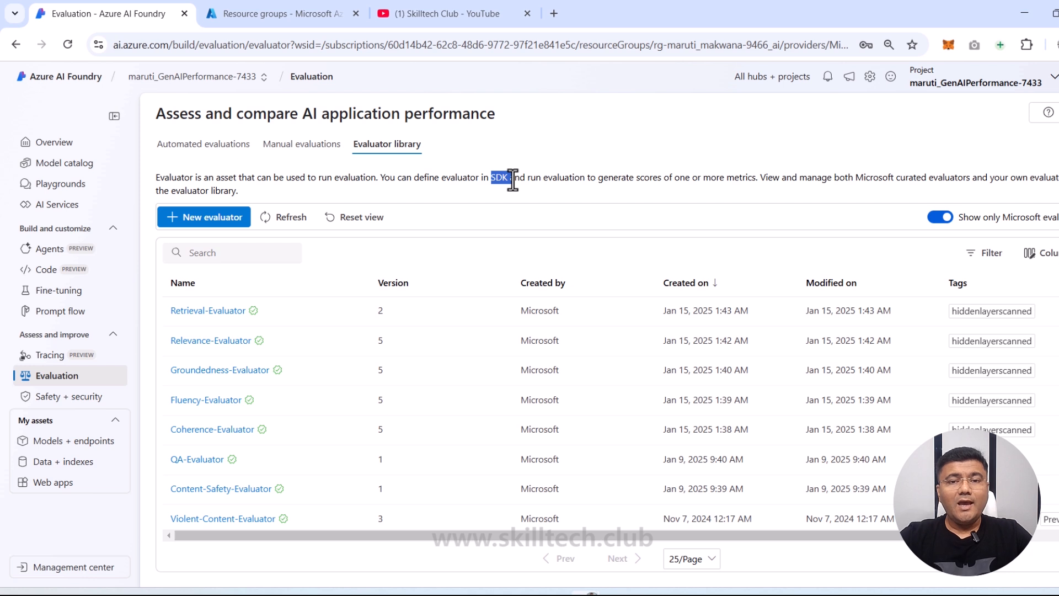
pyautogui.moveTo(512, 180); pyautogui.dragTo(760, 178)
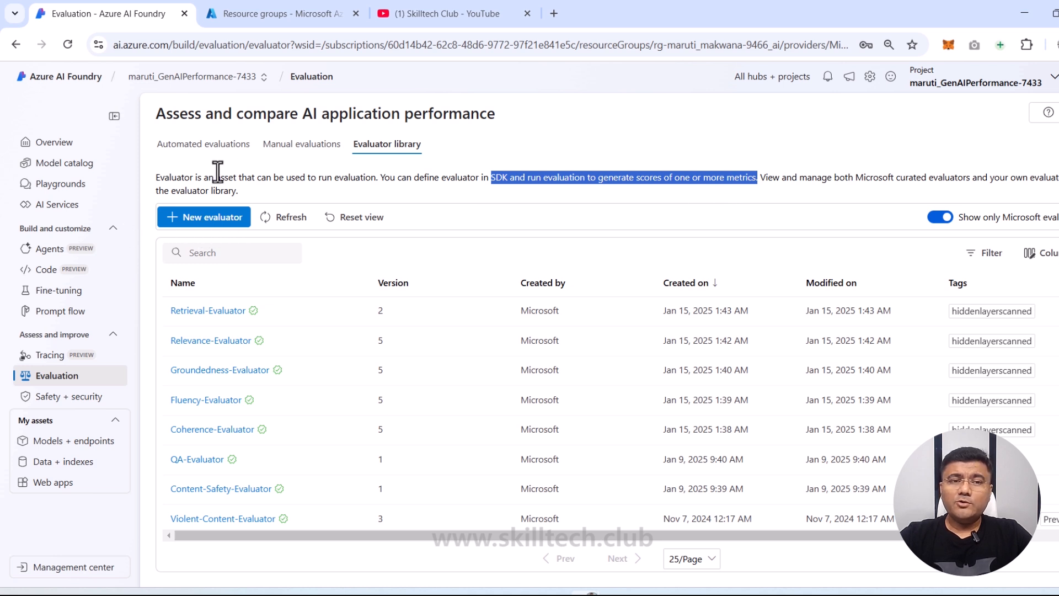
pyautogui.click(216, 146)
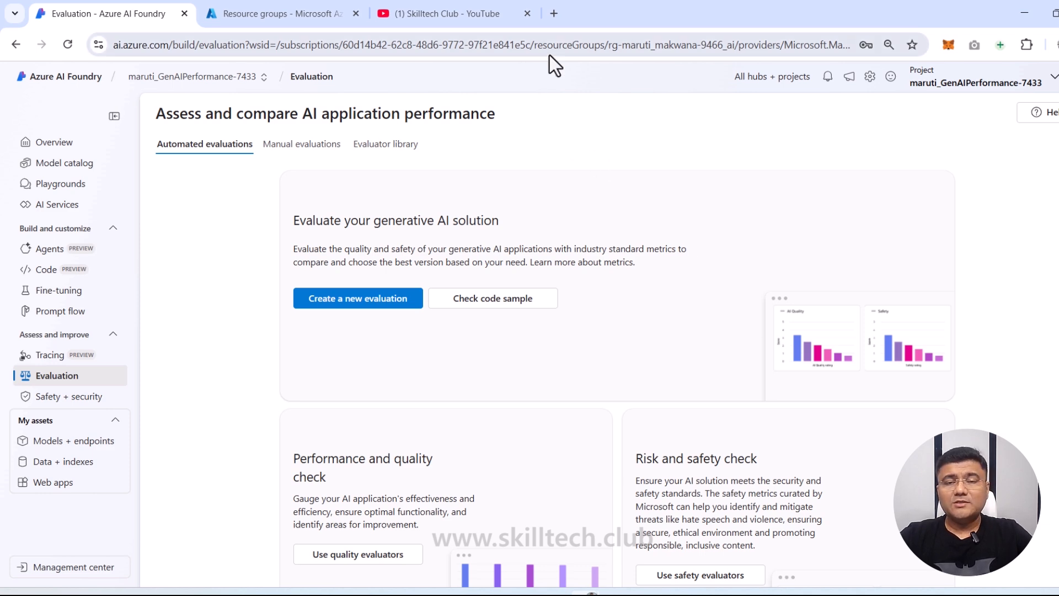
# Step: Open travel-qa.jsonl in a new tab and attempt to save it, dismissing the invalid-name warning
pyautogui.click(554, 14)
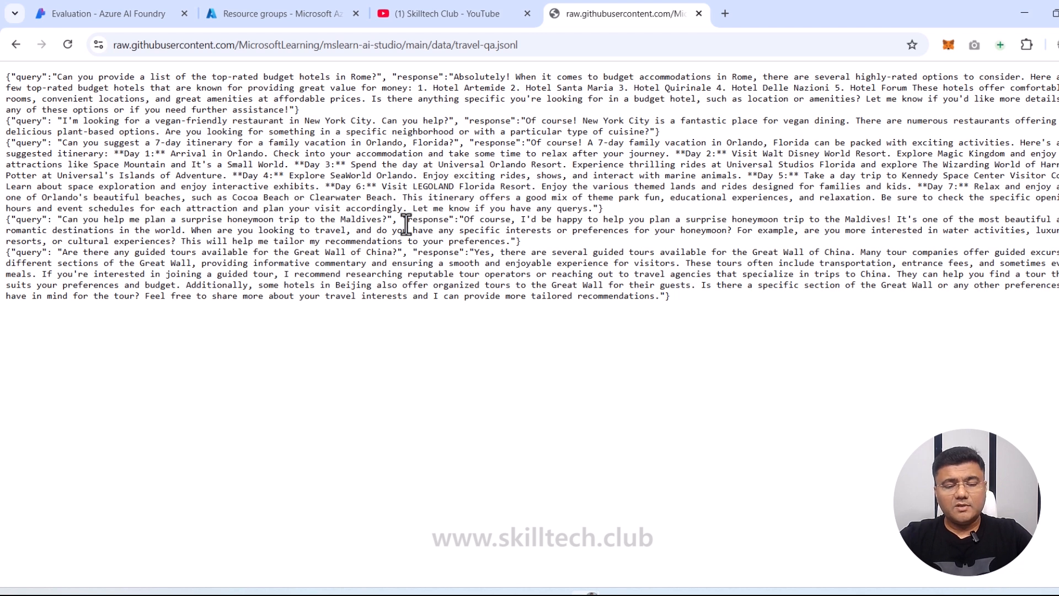
pyautogui.hotkey('ctrl', 's')
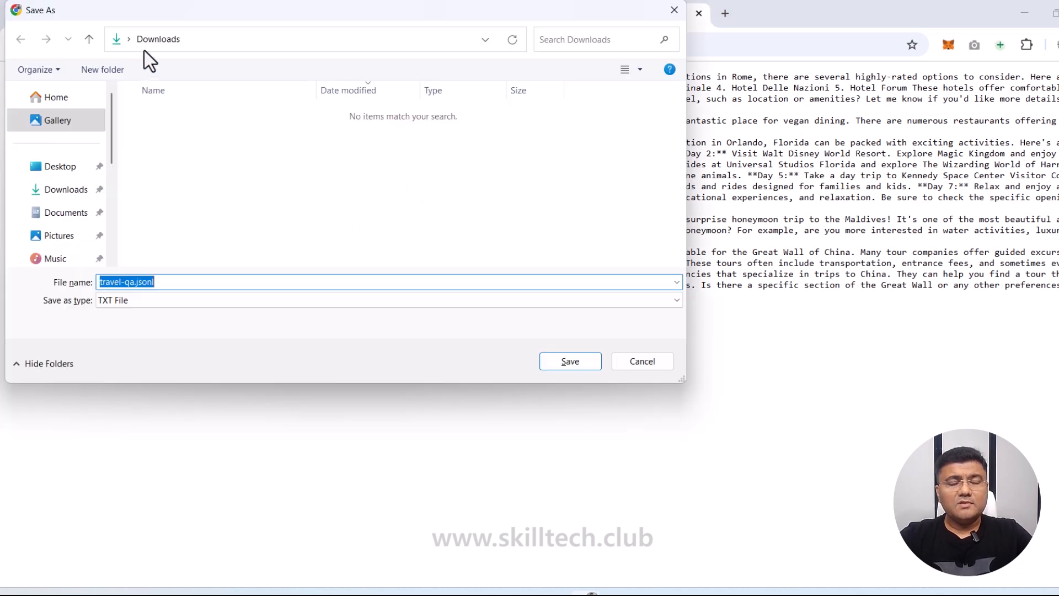
pyautogui.click(189, 283)
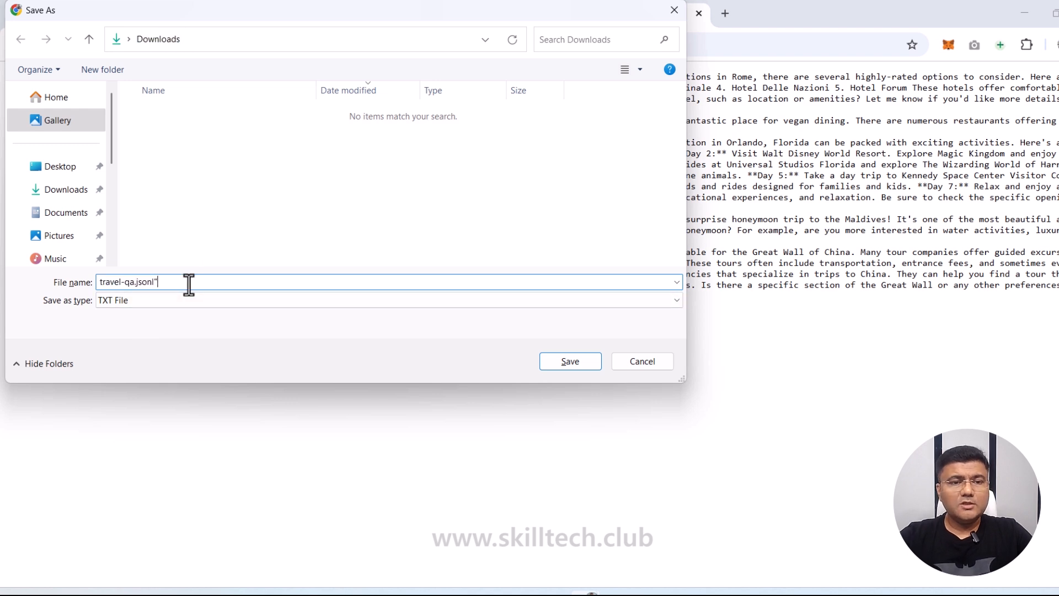
pyautogui.write('"')
pyautogui.press('Tab')
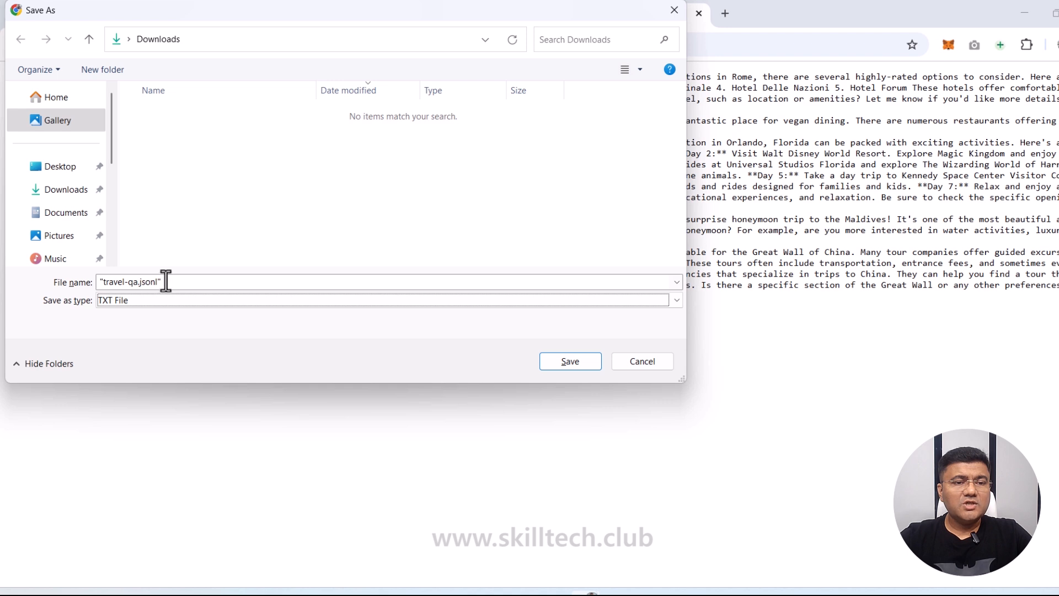
pyautogui.click(563, 361)
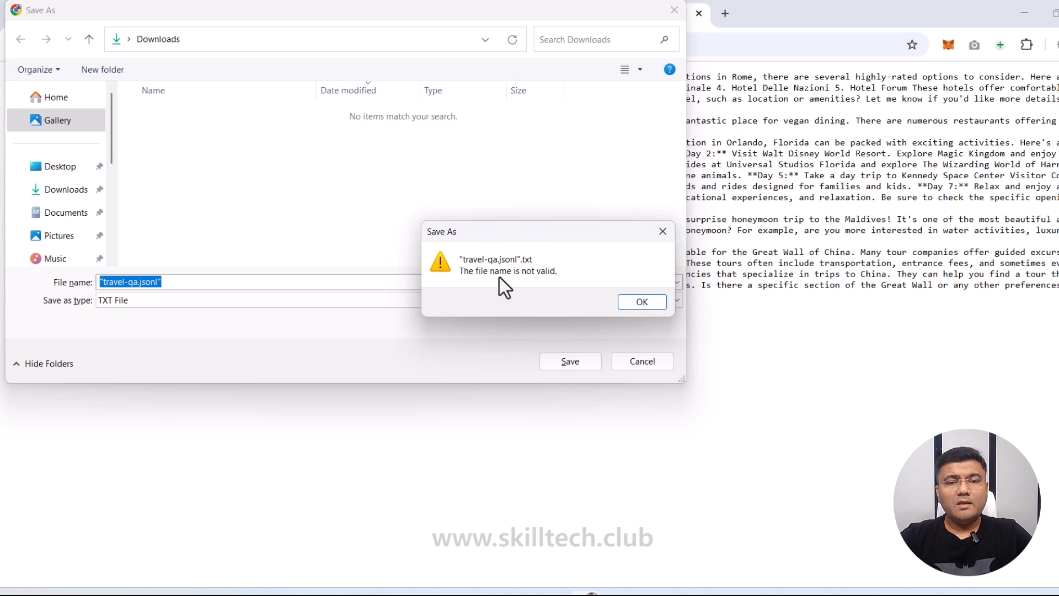
pyautogui.click(641, 300)
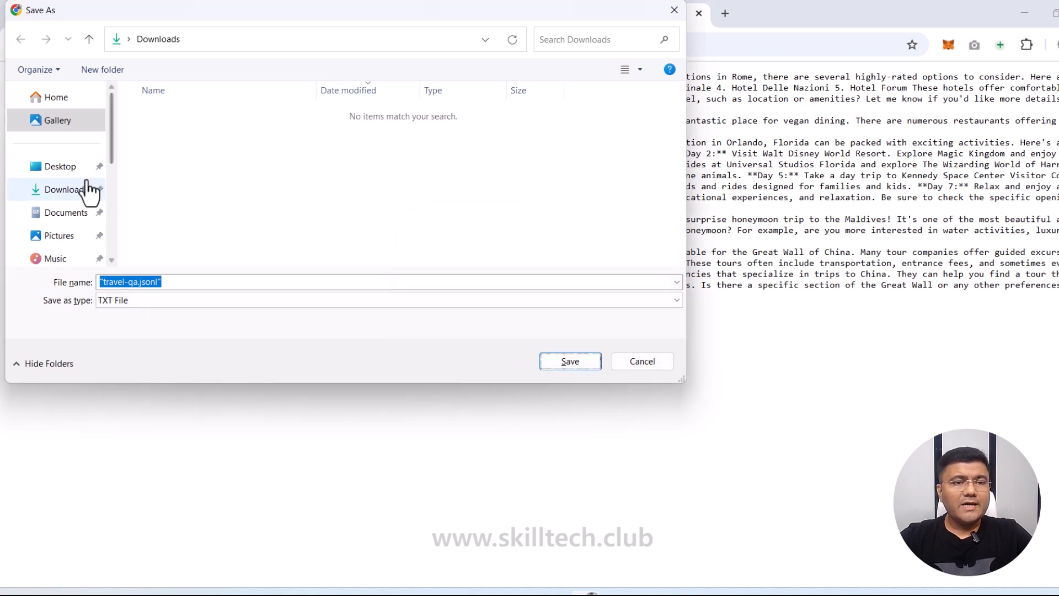
# Step: Save travel-qa.jsonl into Desktop\SKILLTECH with Save as type set to All Files
pyautogui.click(68, 168)
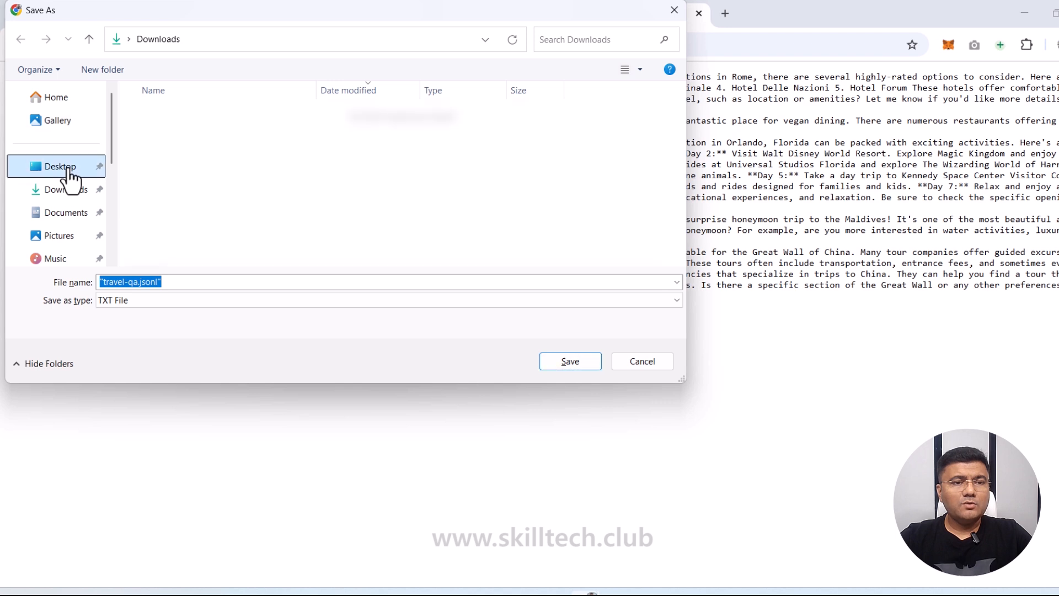
pyautogui.doubleClick(146, 160)
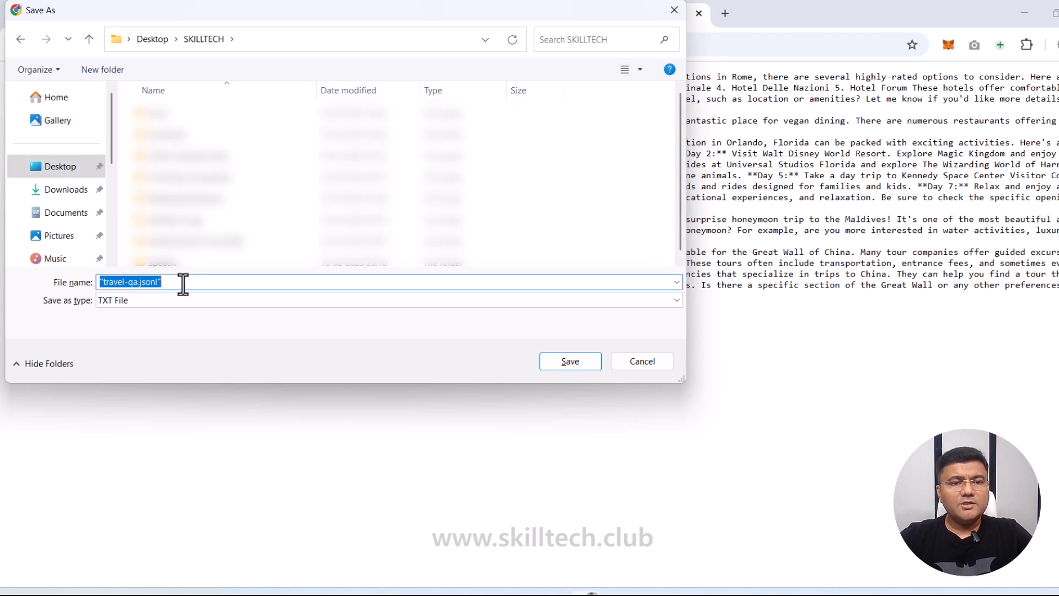
pyautogui.click(171, 283)
pyautogui.click(161, 300)
pyautogui.click(152, 326)
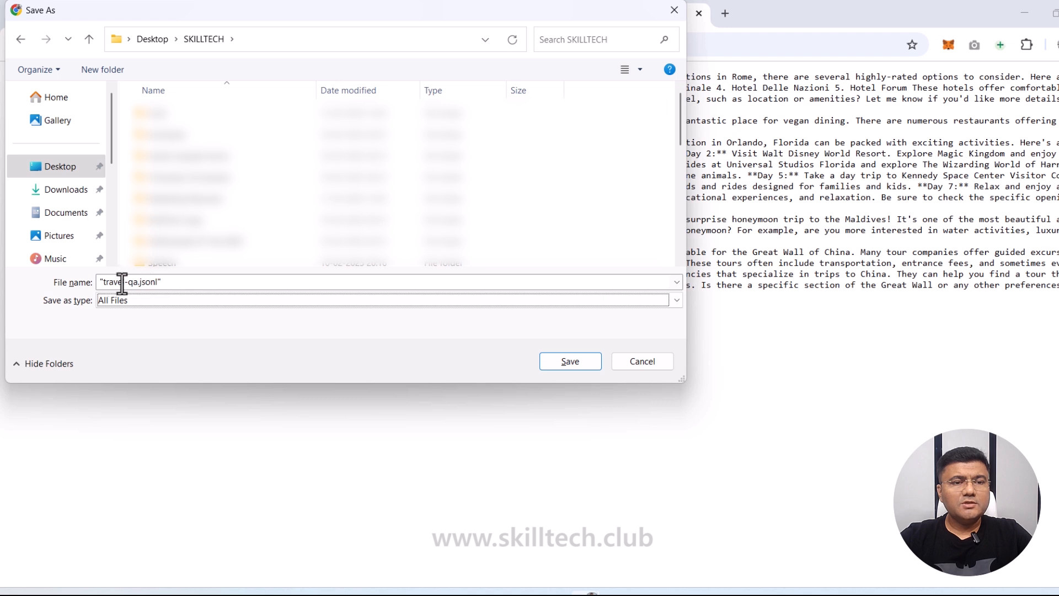
pyautogui.click(574, 361)
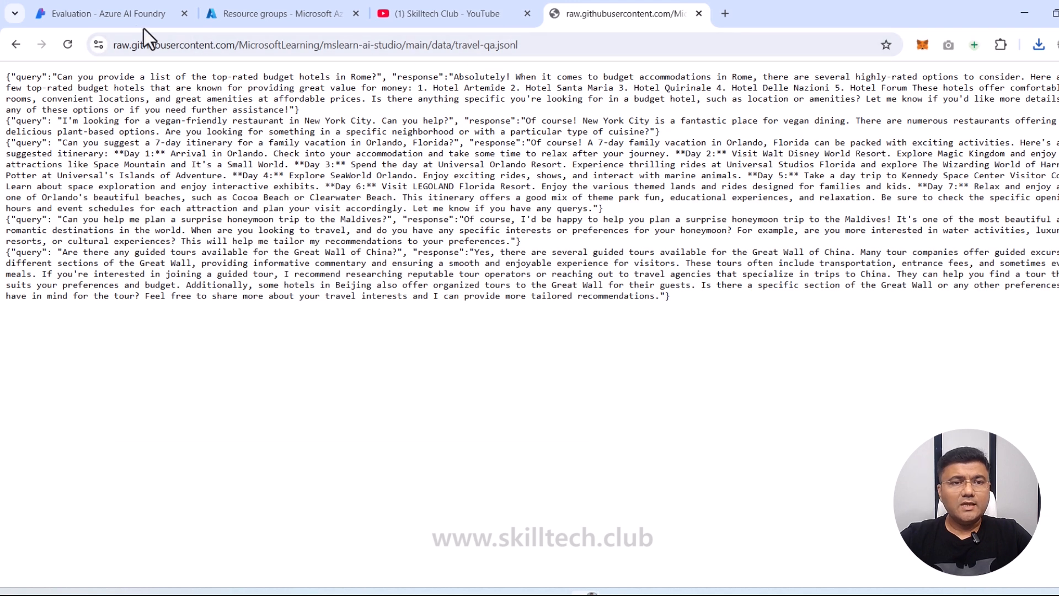
# Step: Start a new automated evaluation on an existing dataset, keeping the name mighty_onion_kvjgpbc0dy
pyautogui.click(125, 17)
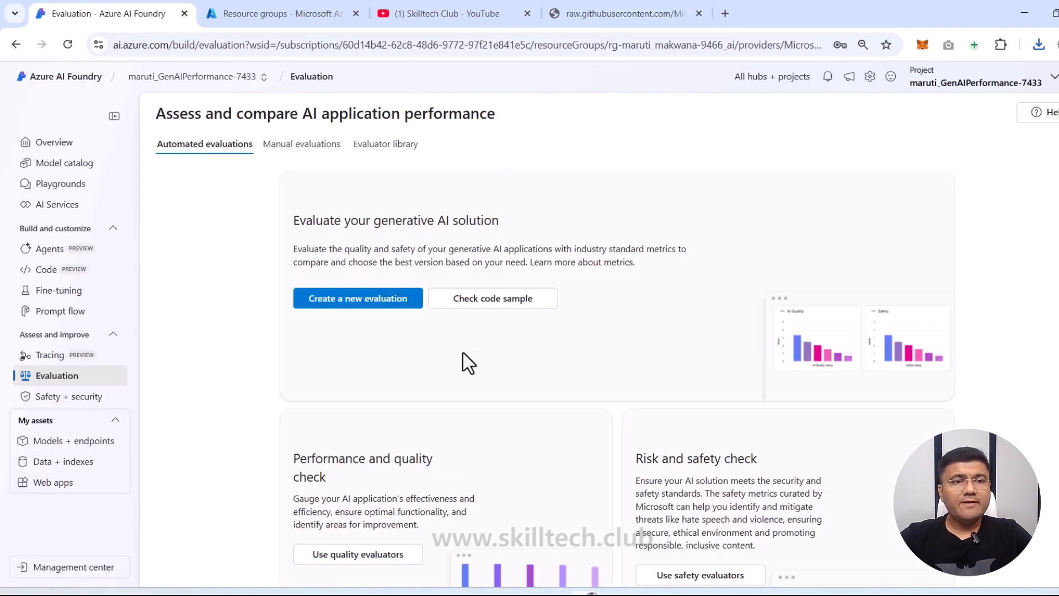
pyautogui.click(362, 302)
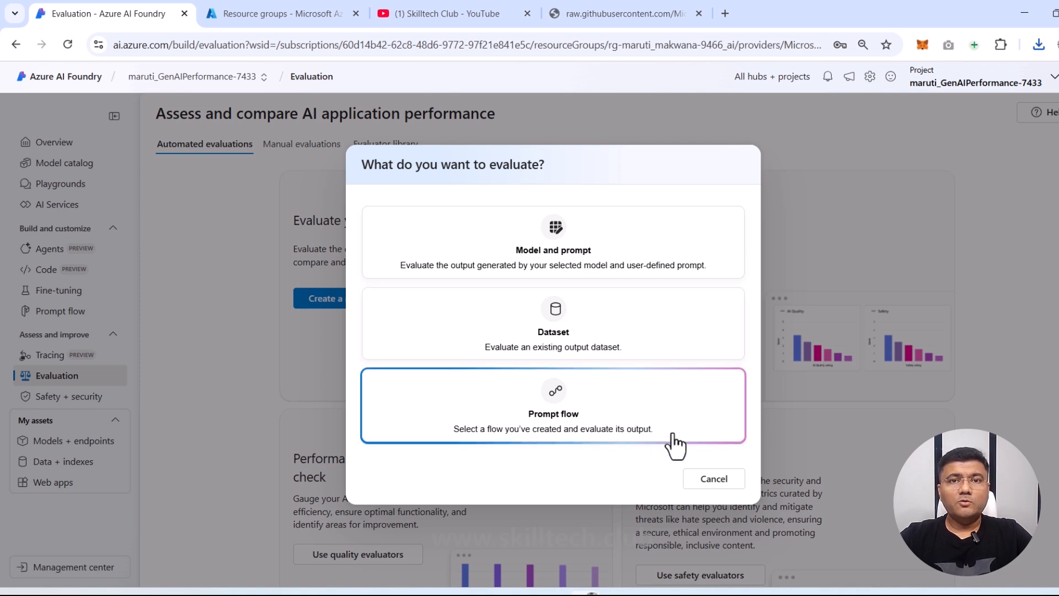
pyautogui.click(558, 321)
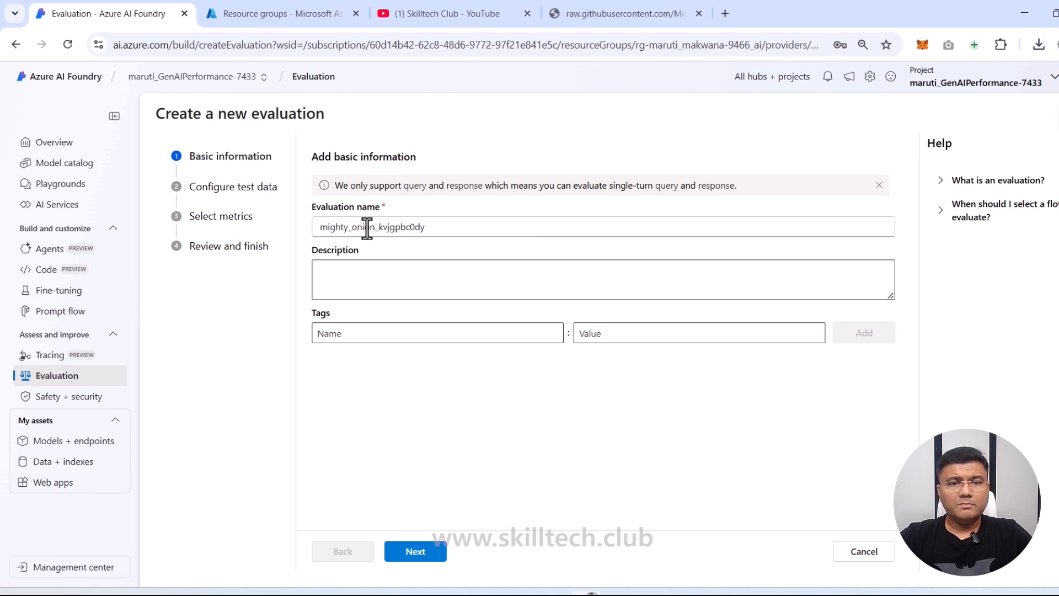
pyautogui.click(387, 287)
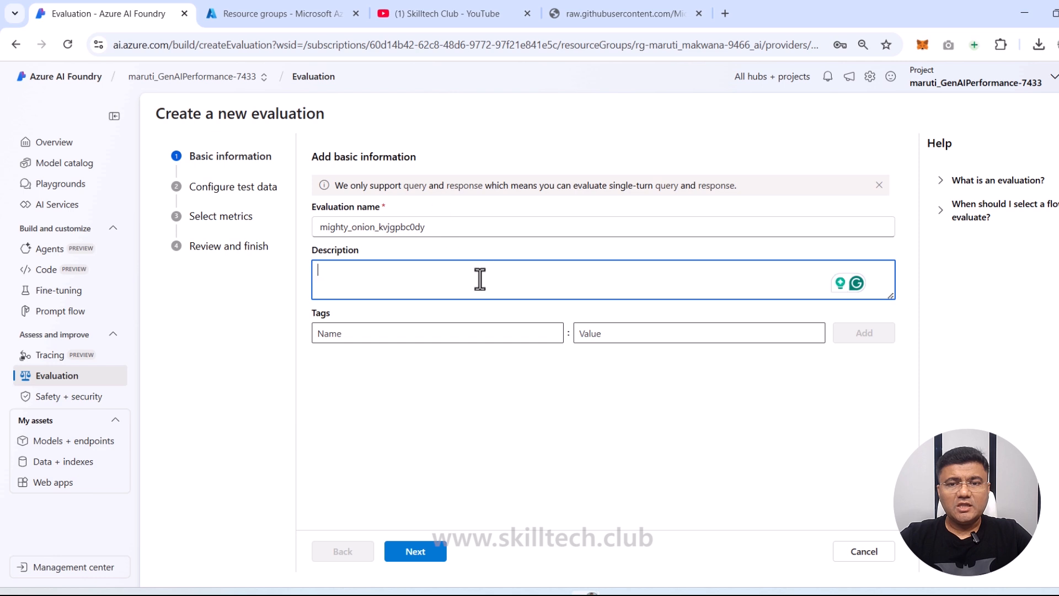
pyautogui.click(430, 555)
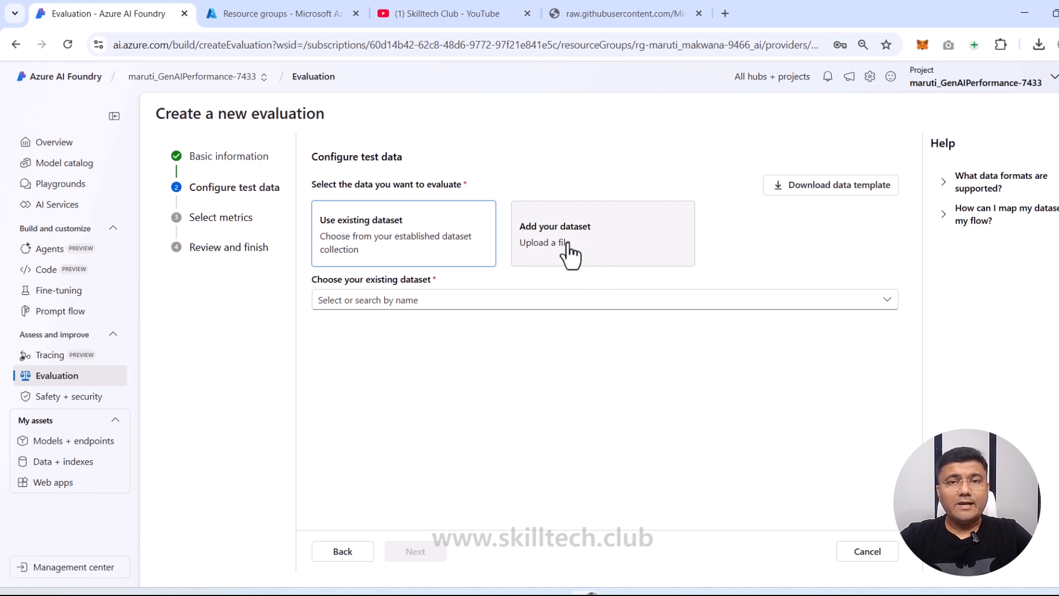
# Step: Upload travel-qa.jsonl as the evaluation dataset and continue to metric selection
pyautogui.click(600, 249)
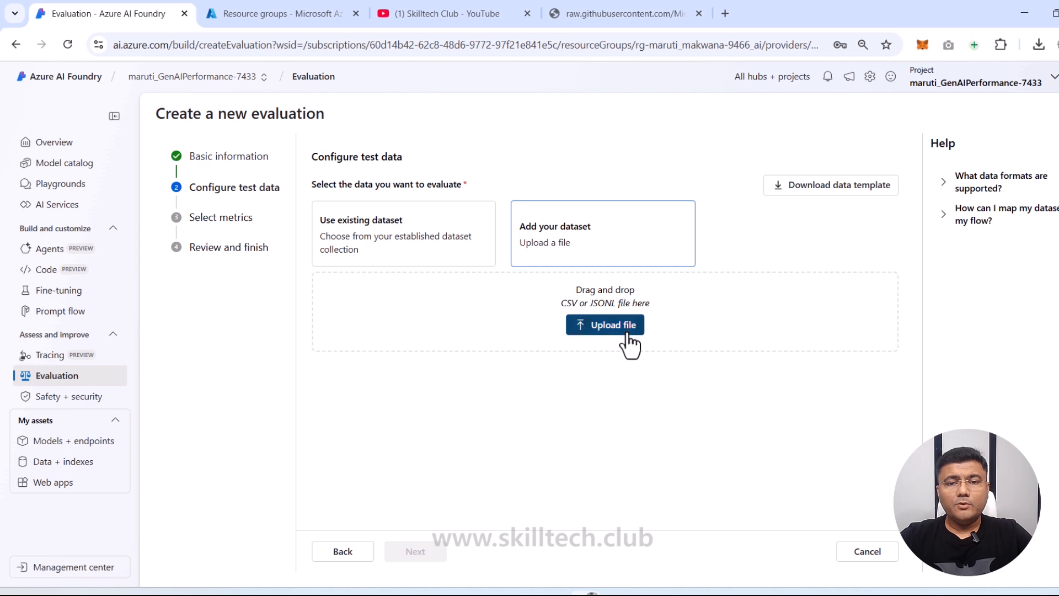
pyautogui.click(629, 335)
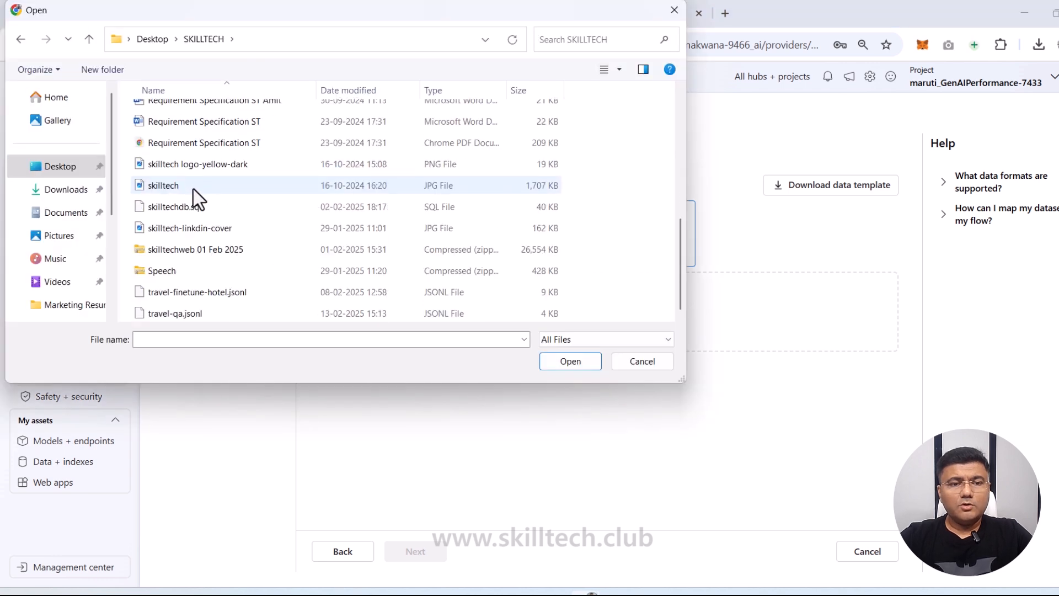
pyautogui.doubleClick(177, 313)
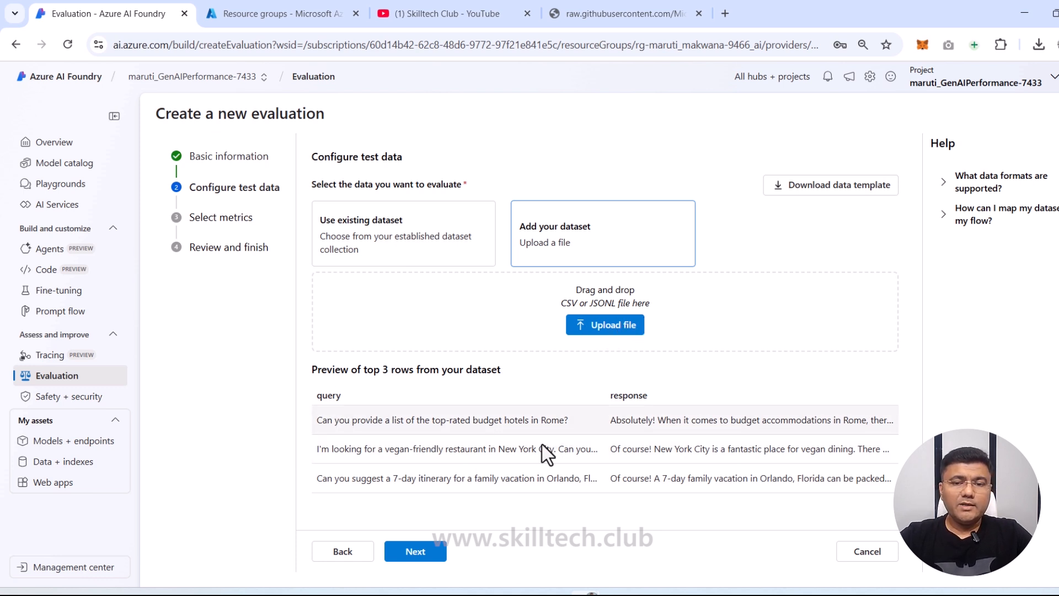
pyautogui.click(434, 551)
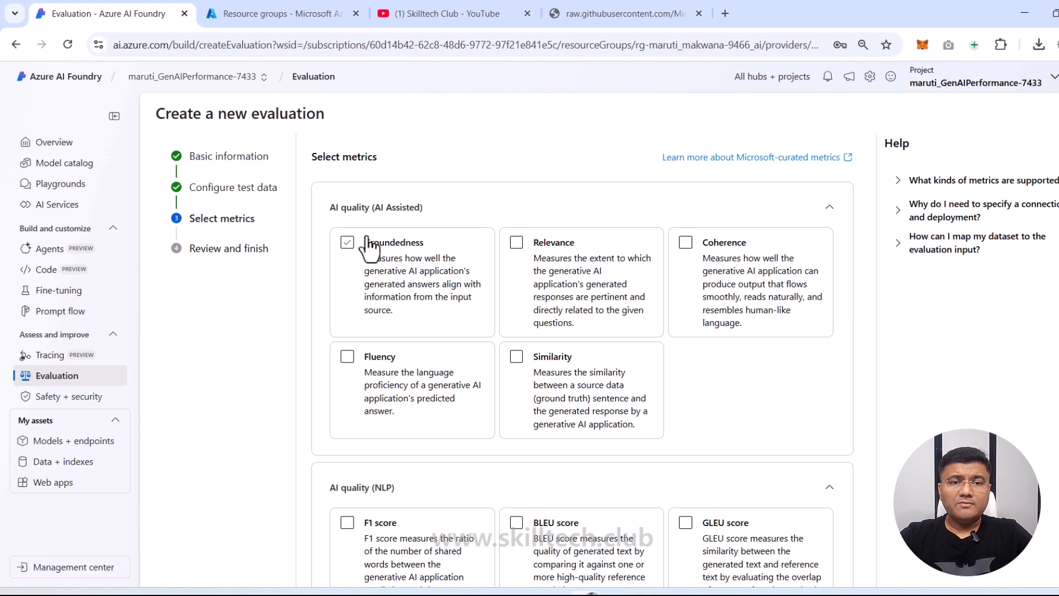
# Step: Tick the Coherence and Fluency metrics under AI quality (AI Assisted)
pyautogui.scroll(-1, 506, 413)
pyautogui.scroll(-2, 506, 413)
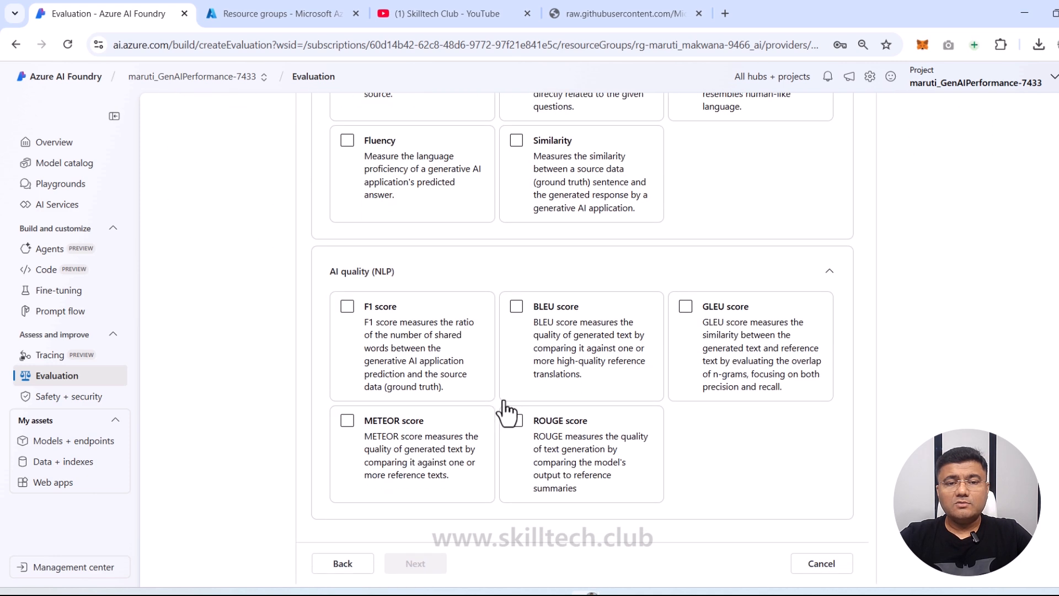
pyautogui.scroll(3, 503, 409)
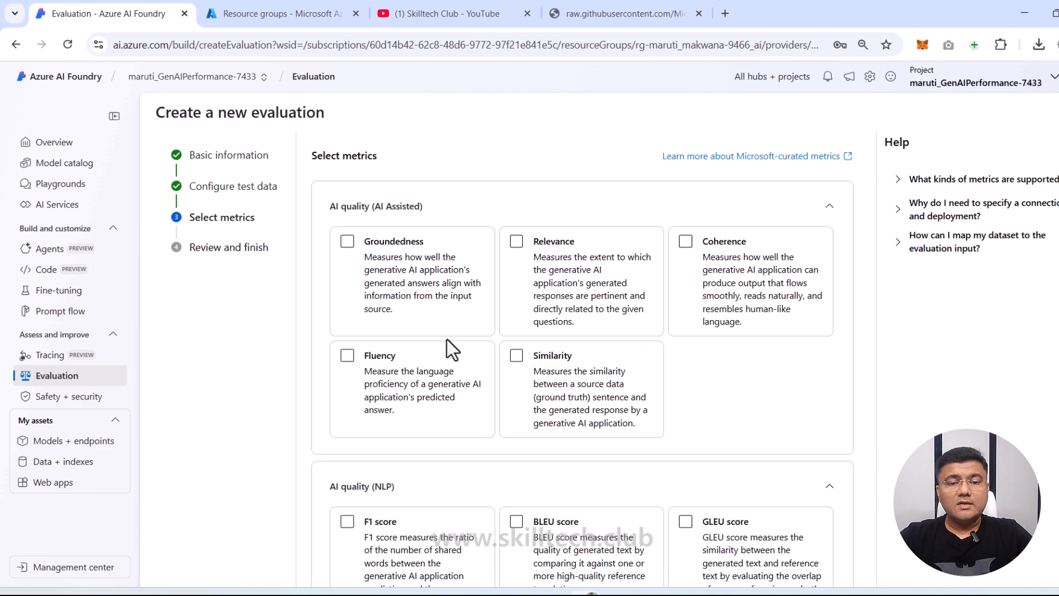
pyautogui.scroll(-3, 447, 340)
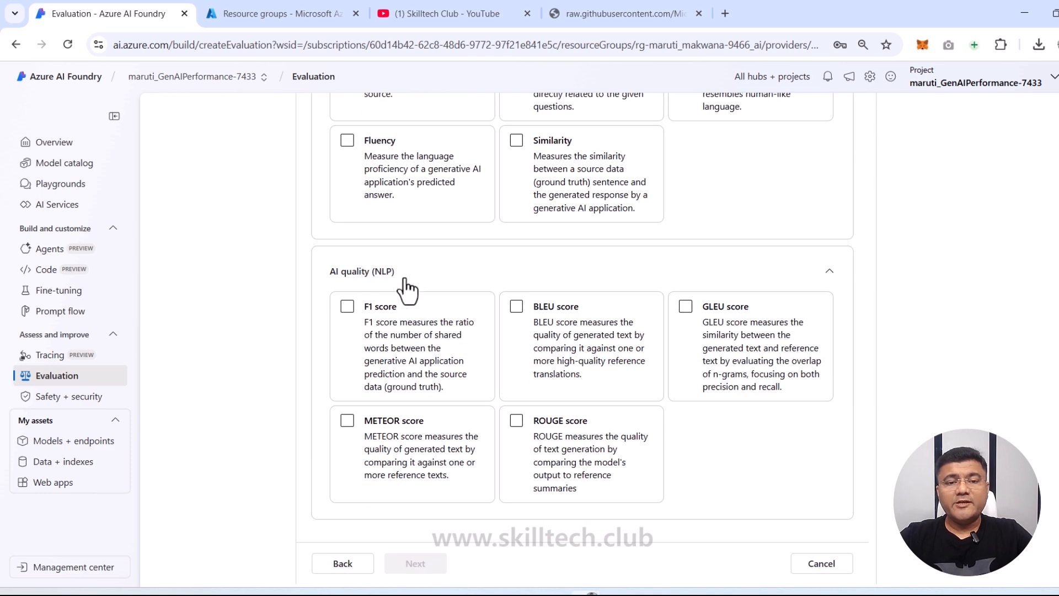
pyautogui.scroll(-1, 420, 339)
pyautogui.scroll(4, 515, 362)
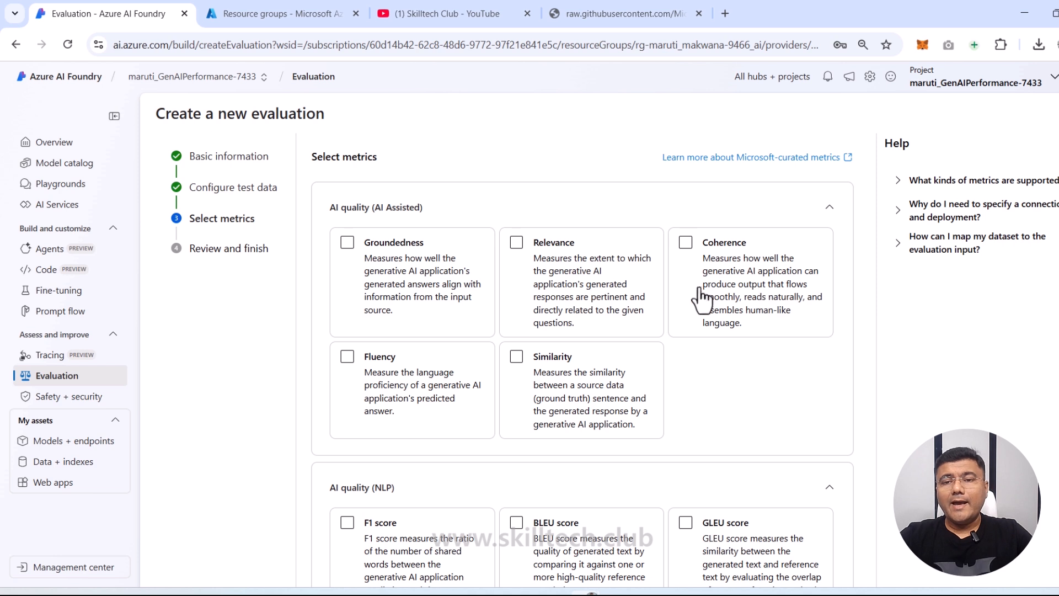
pyautogui.click(686, 246)
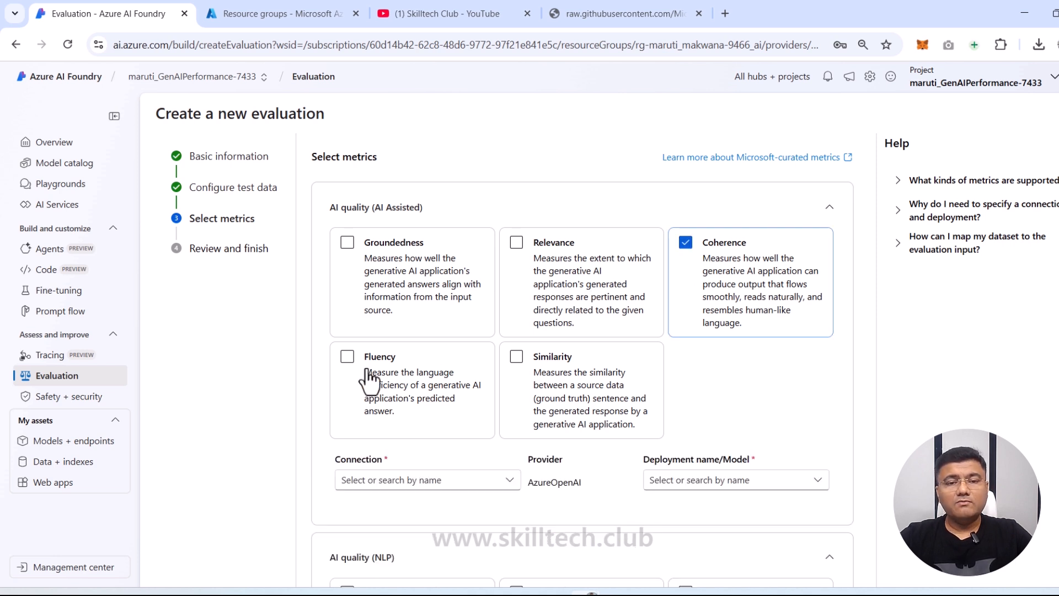
pyautogui.click(347, 359)
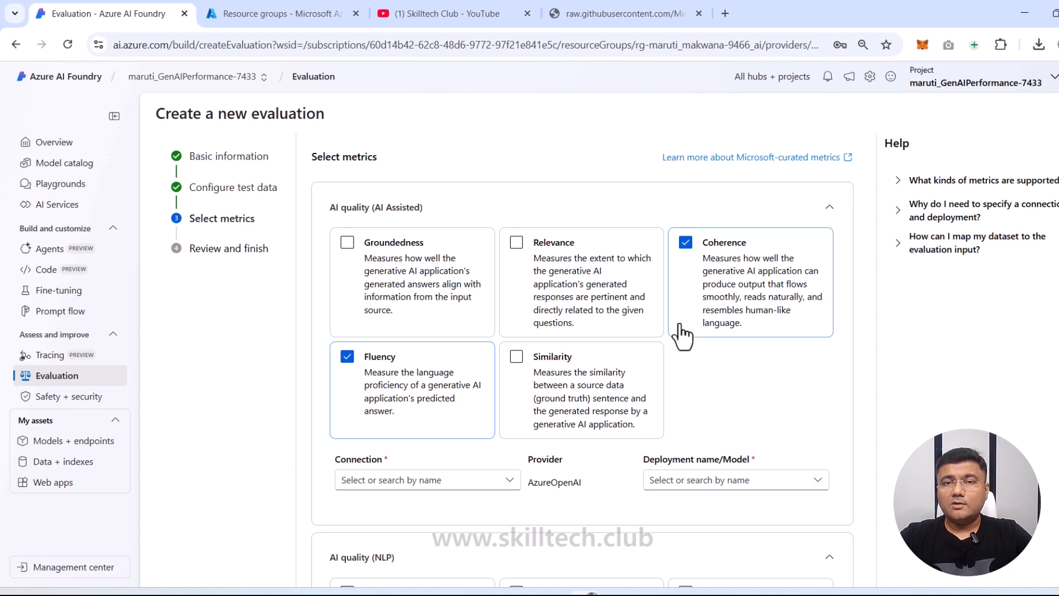
# Step: Use the Azure OpenAI connection and the gpt-35-turbo deployment to score the metrics
pyautogui.click(507, 482)
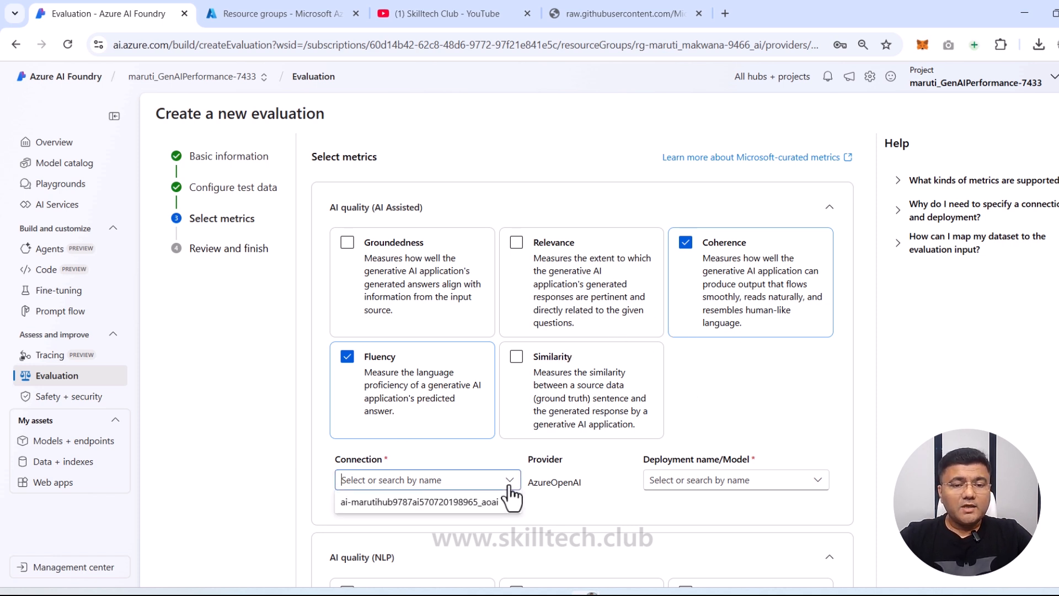
pyautogui.click(483, 503)
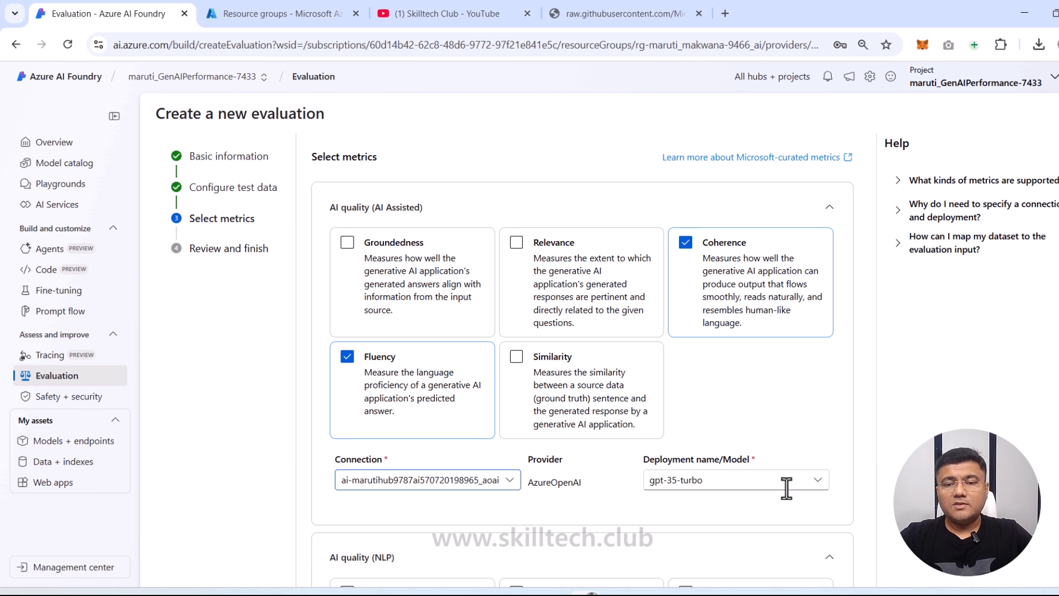
pyautogui.click(817, 484)
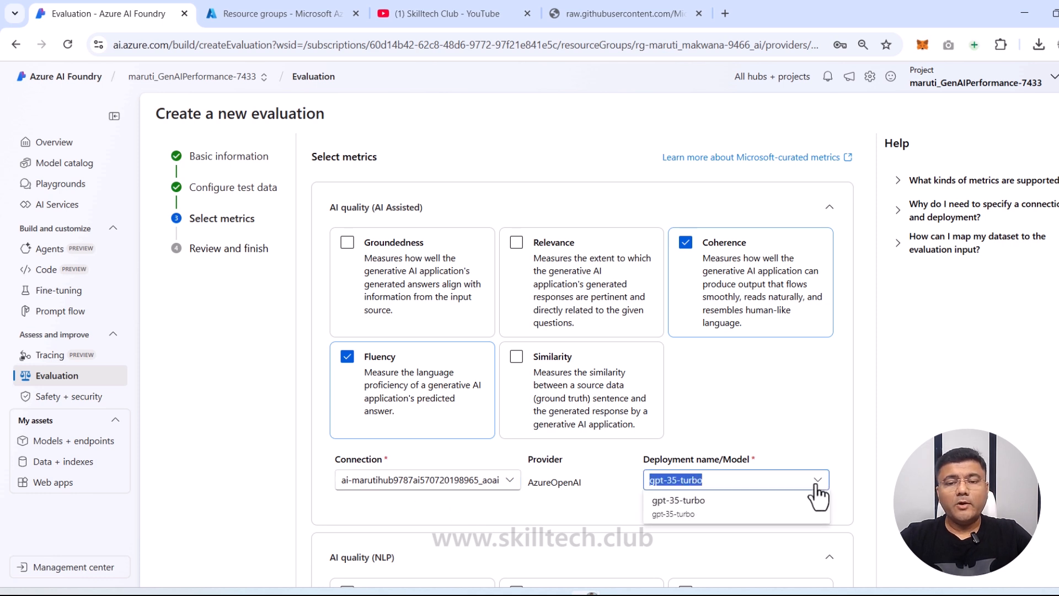
pyautogui.click(680, 507)
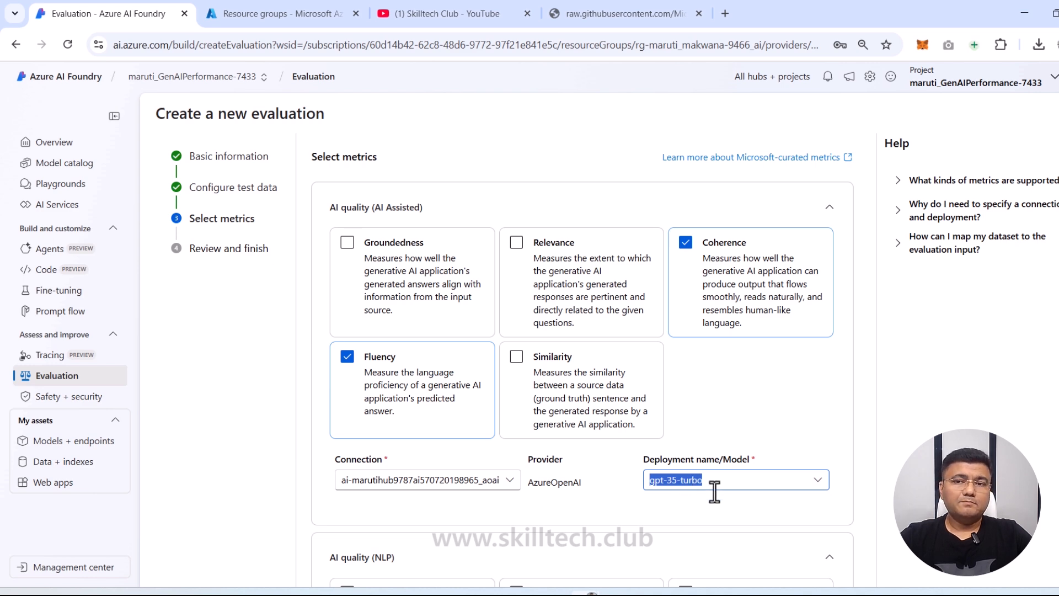
pyautogui.scroll(-8, 551, 463)
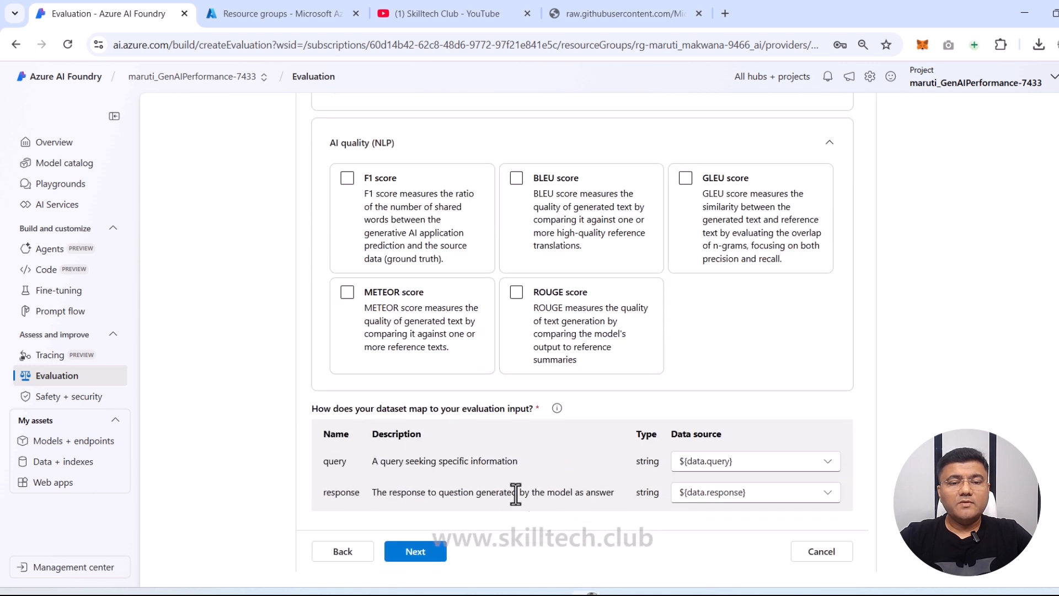
# Step: Review the Coherence and Fluency settings on Review and finish, then submit the run
pyautogui.click(427, 558)
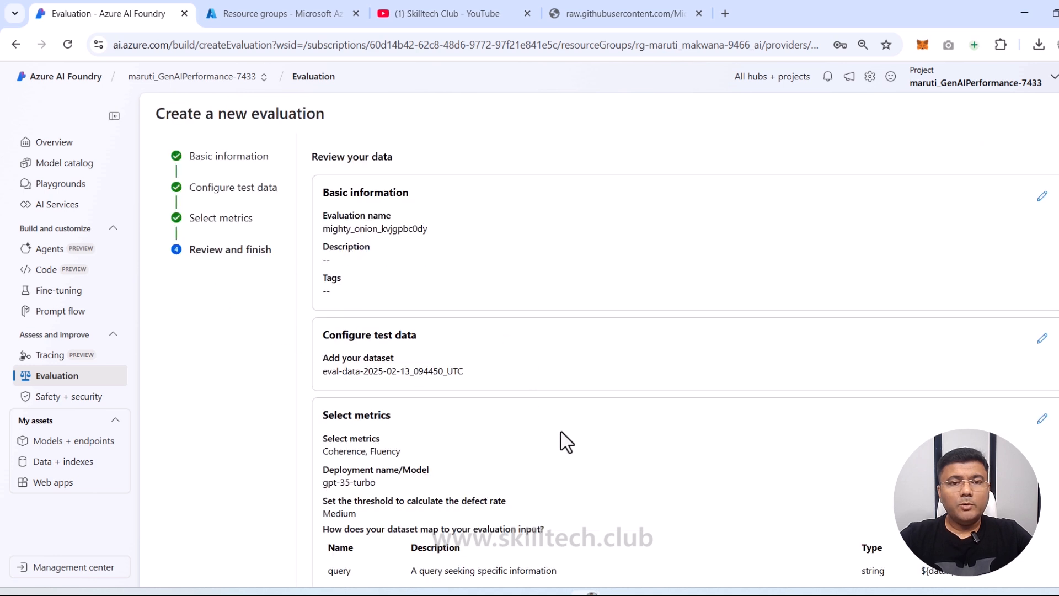
pyautogui.scroll(-2, 561, 436)
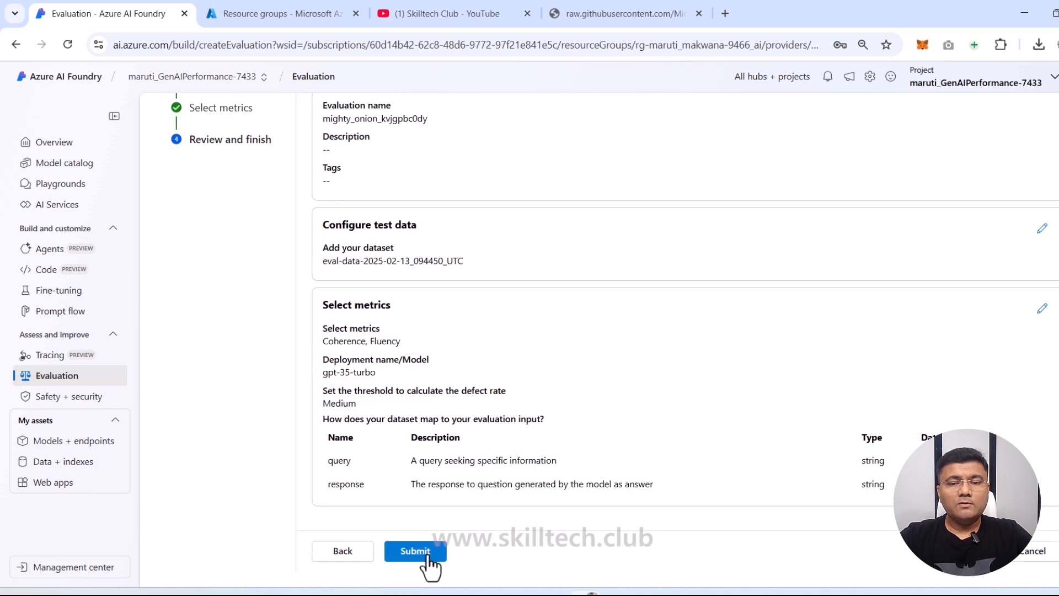
pyautogui.click(428, 559)
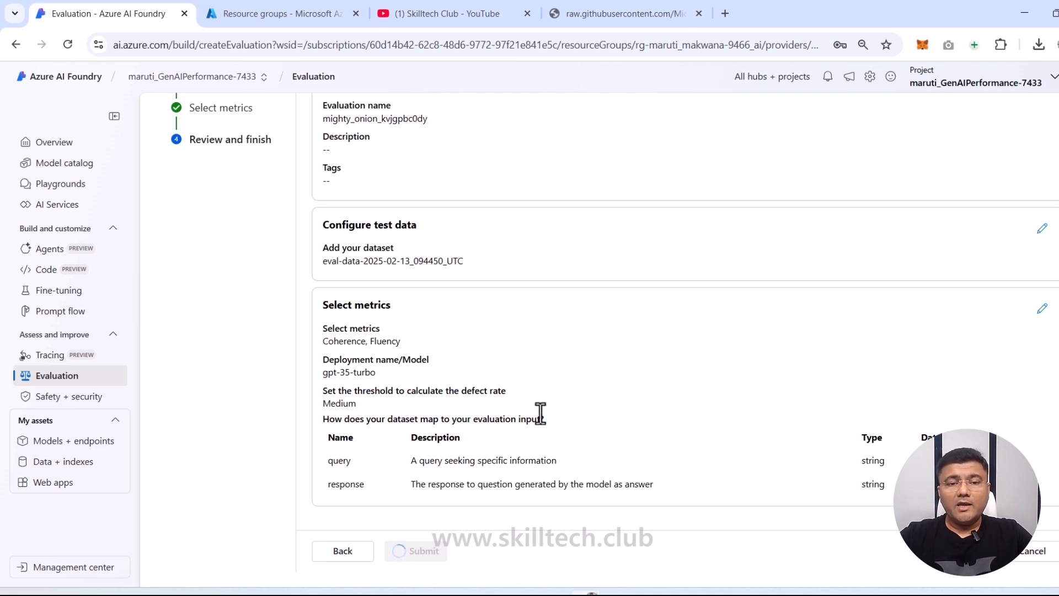
pyautogui.scroll(2, 540, 413)
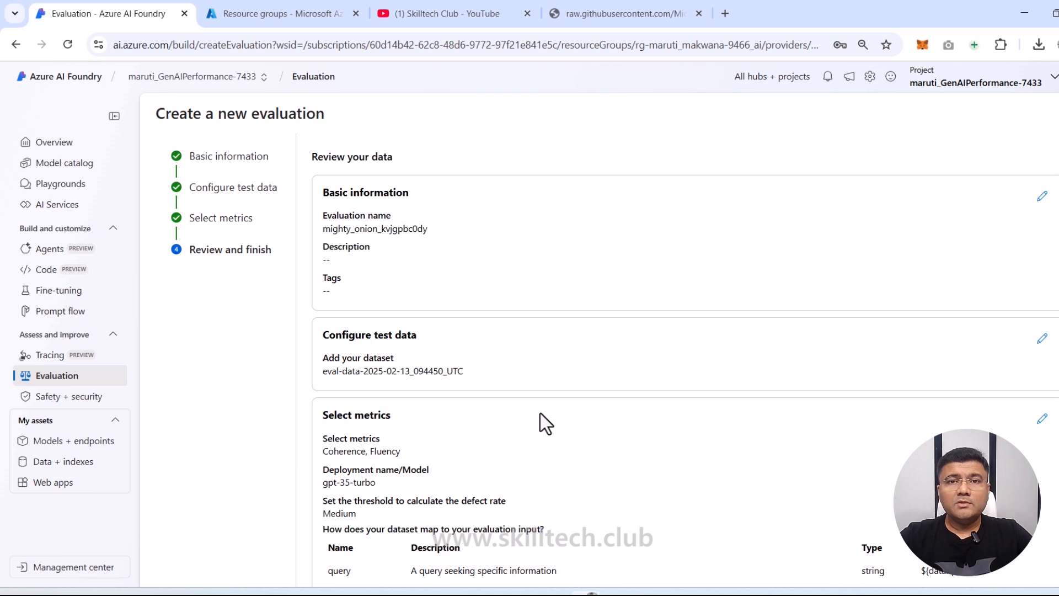
# Step: Scroll the evaluation_mighty_onion_kvjgpbc0dy report to see its Failed status and error banner
pyautogui.scroll(-2, 540, 413)
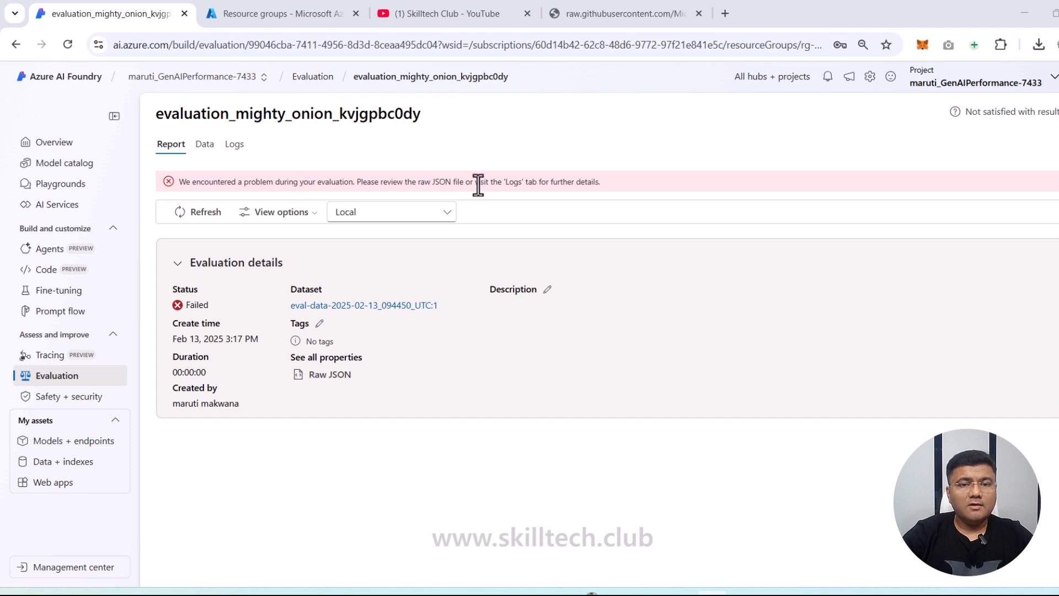
# Step: Inspect the failed run's raw JSON, showing status NotStarted, then close it
pyautogui.click(326, 374)
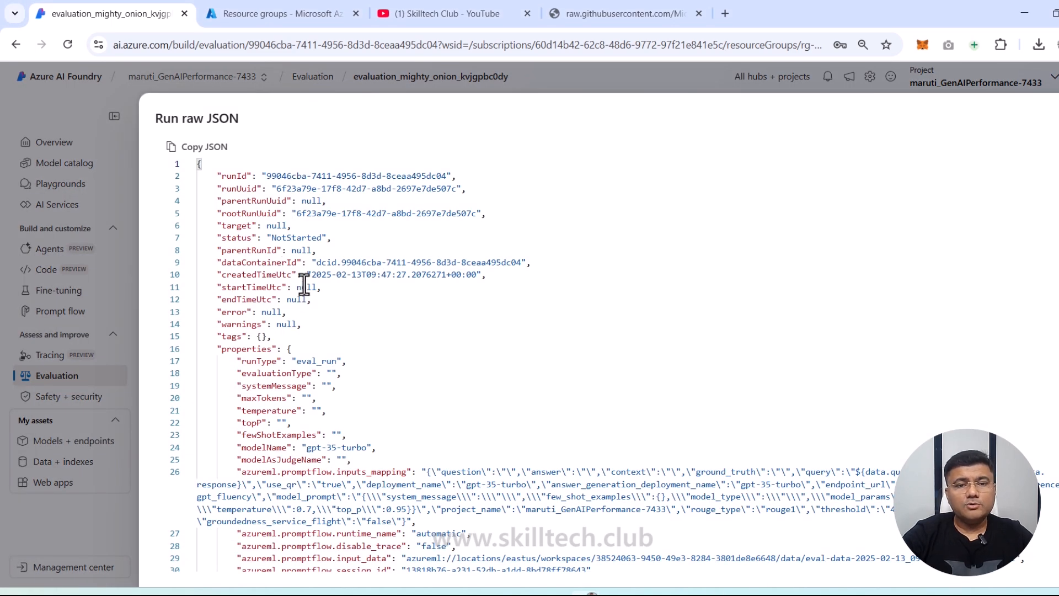
pyautogui.scroll(-1, 305, 287)
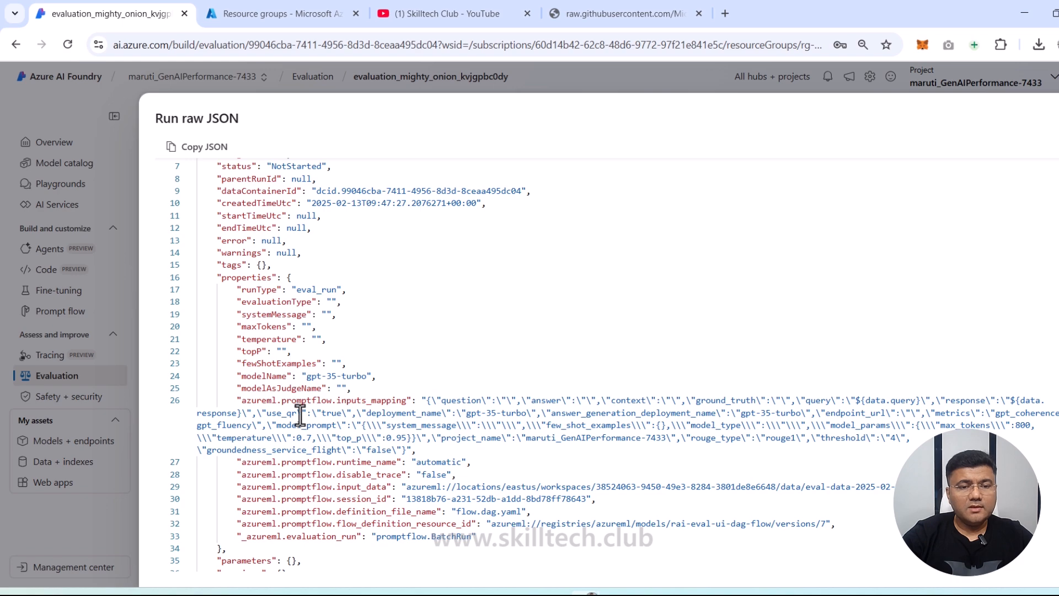
pyautogui.scroll(-2, 302, 415)
pyautogui.scroll(-2, 303, 414)
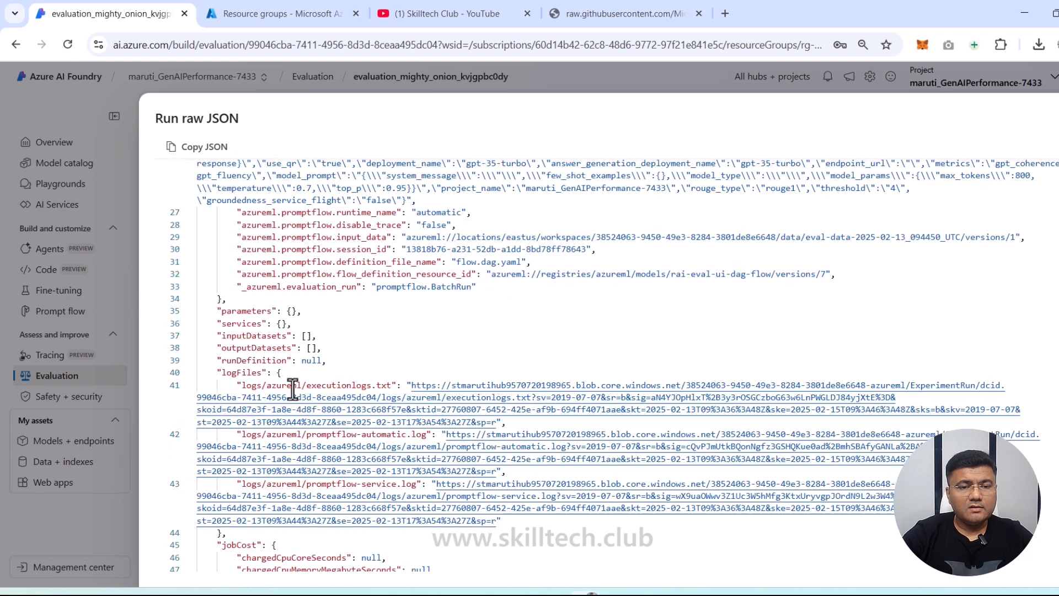
pyautogui.scroll(-1, 250, 391)
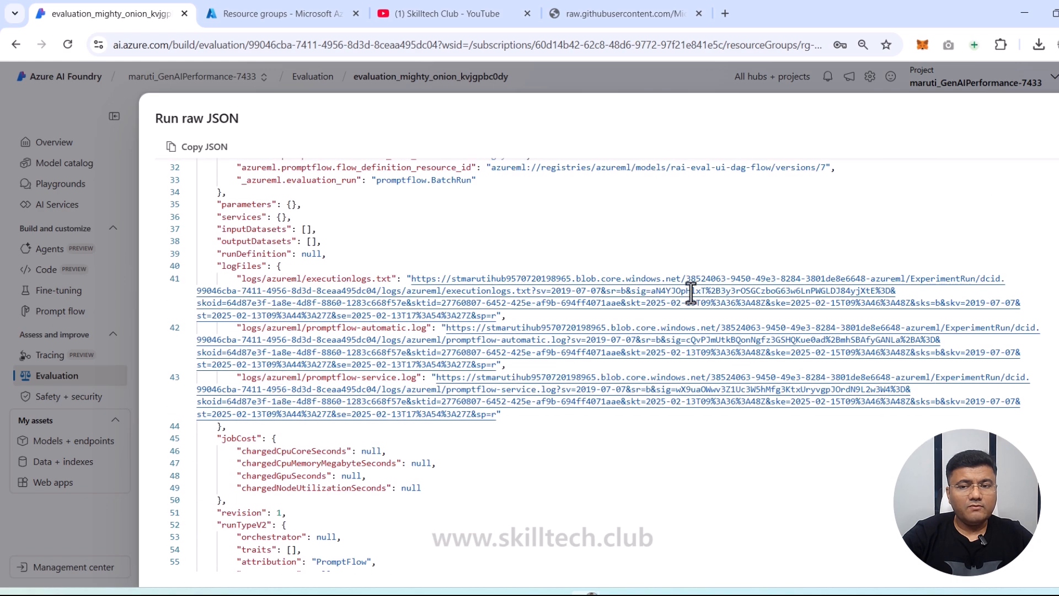
pyautogui.scroll(-3, 409, 452)
pyautogui.scroll(-3, 408, 453)
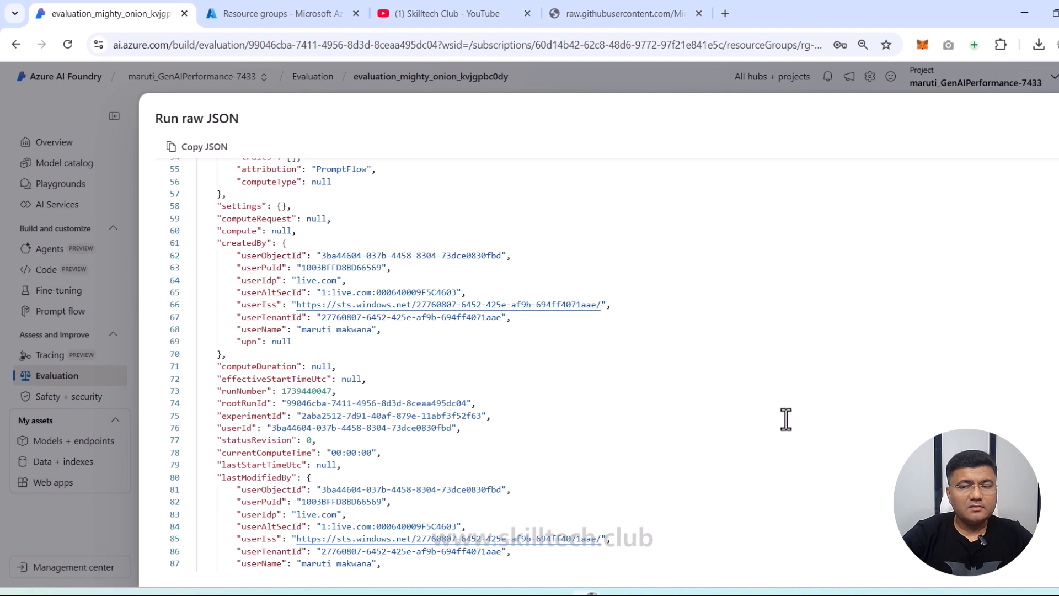
pyautogui.scroll(1, 785, 419)
pyautogui.scroll(12, 598, 364)
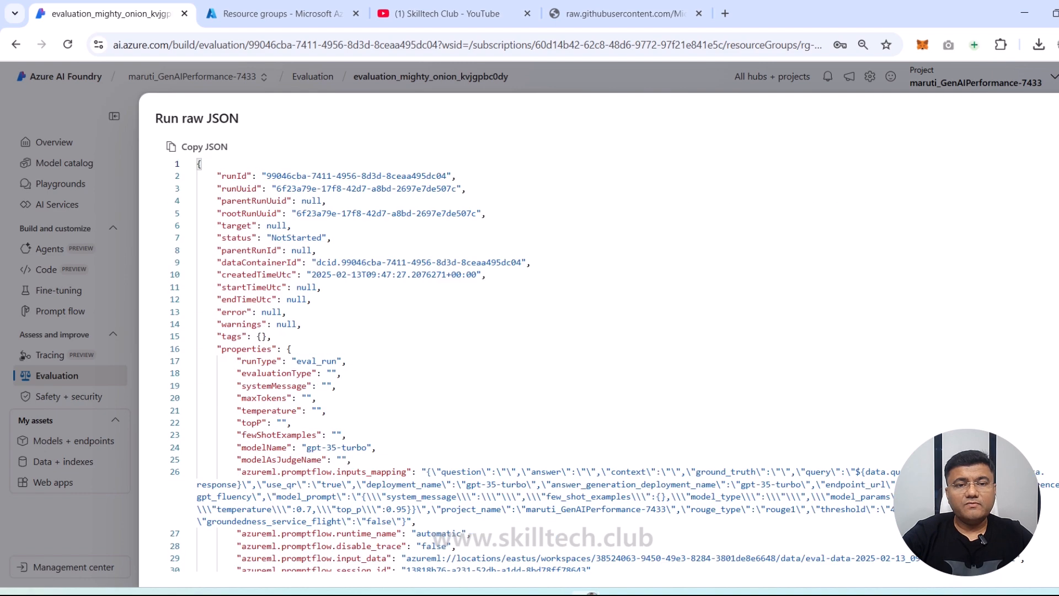
pyautogui.scroll(-16, 933, 307)
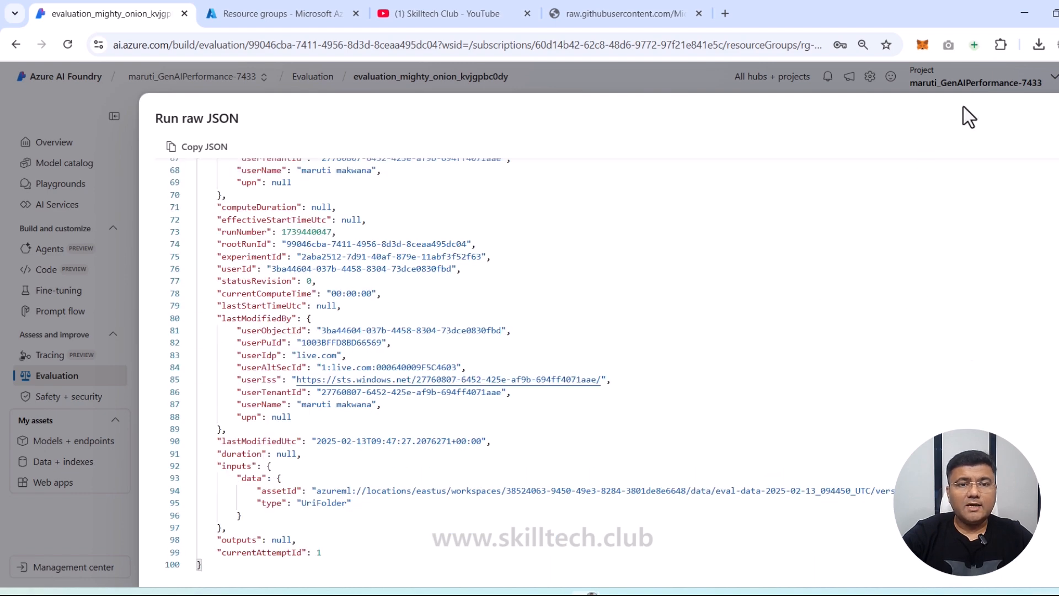
pyautogui.click(1056, 107)
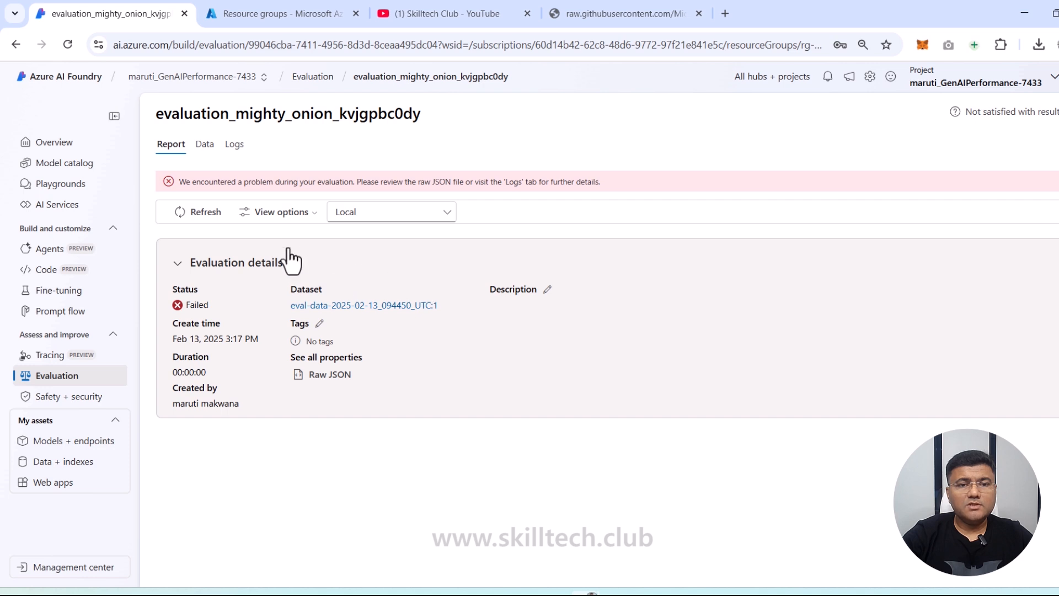
# Step: In the Logs tab, view executionlogs.txt and read the promptflow-automatic.log traceback
pyautogui.click(235, 146)
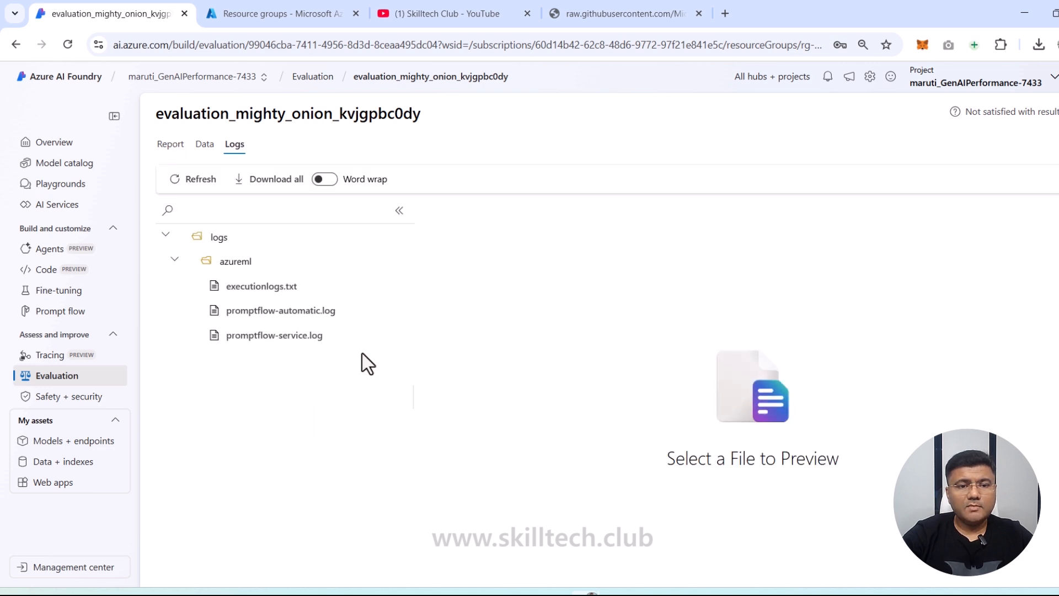
pyautogui.click(262, 287)
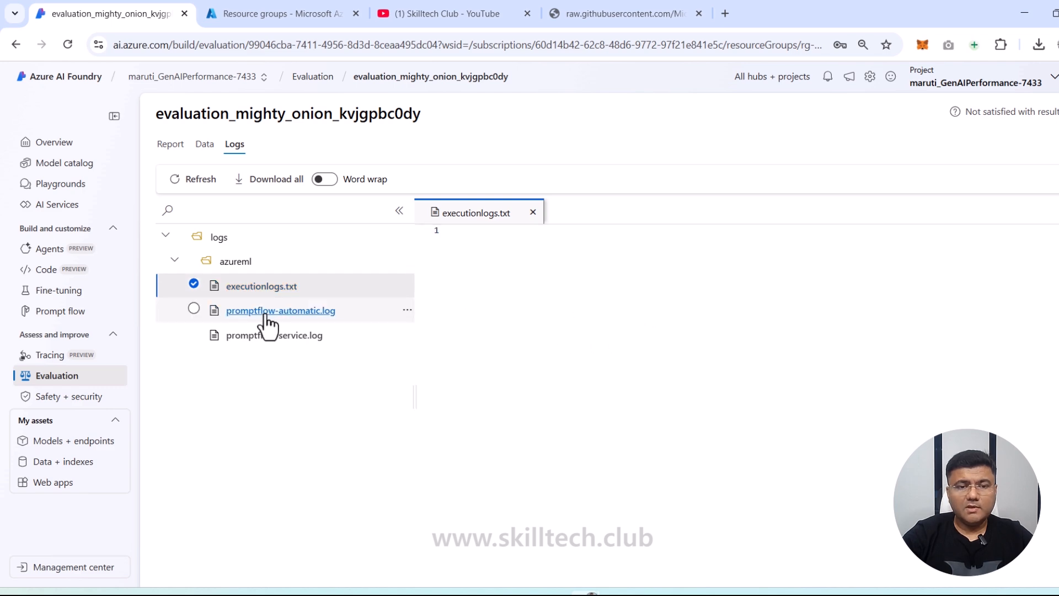
pyautogui.click(267, 314)
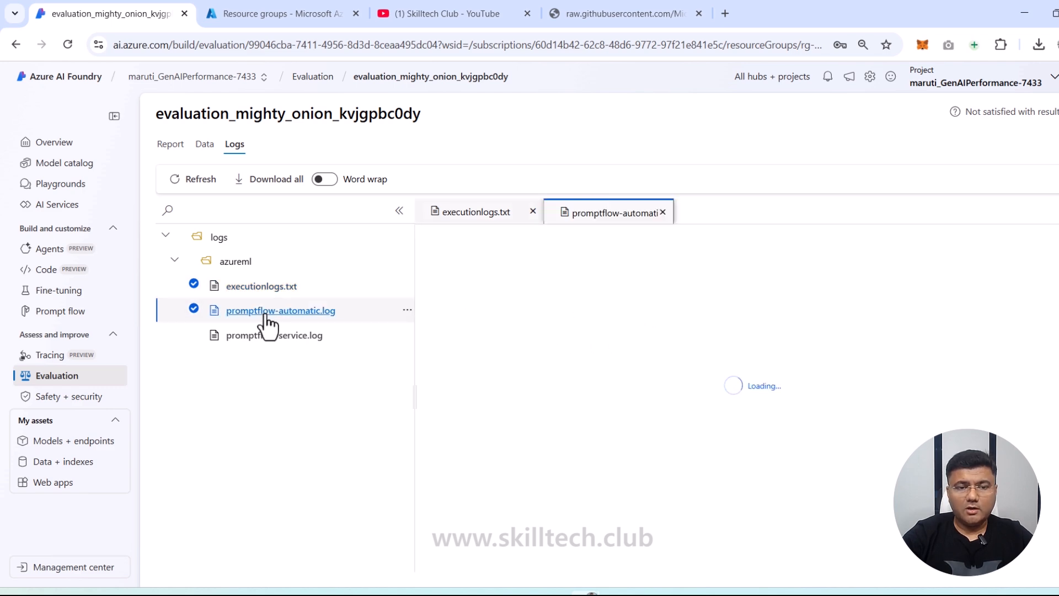
pyautogui.scroll(-5, 832, 343)
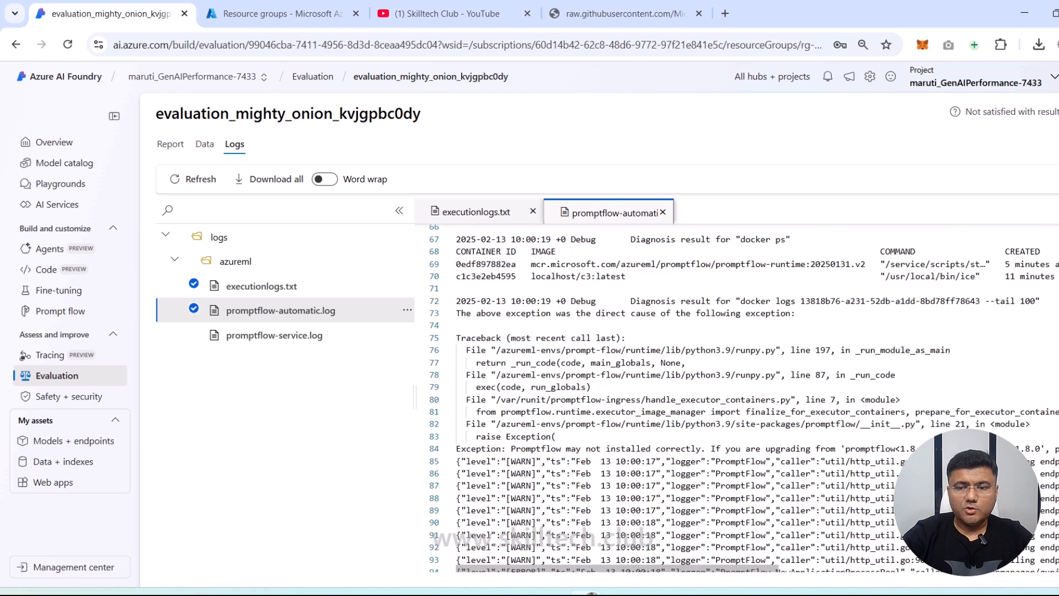
pyautogui.scroll(3, 739, 397)
pyautogui.scroll(1, 739, 397)
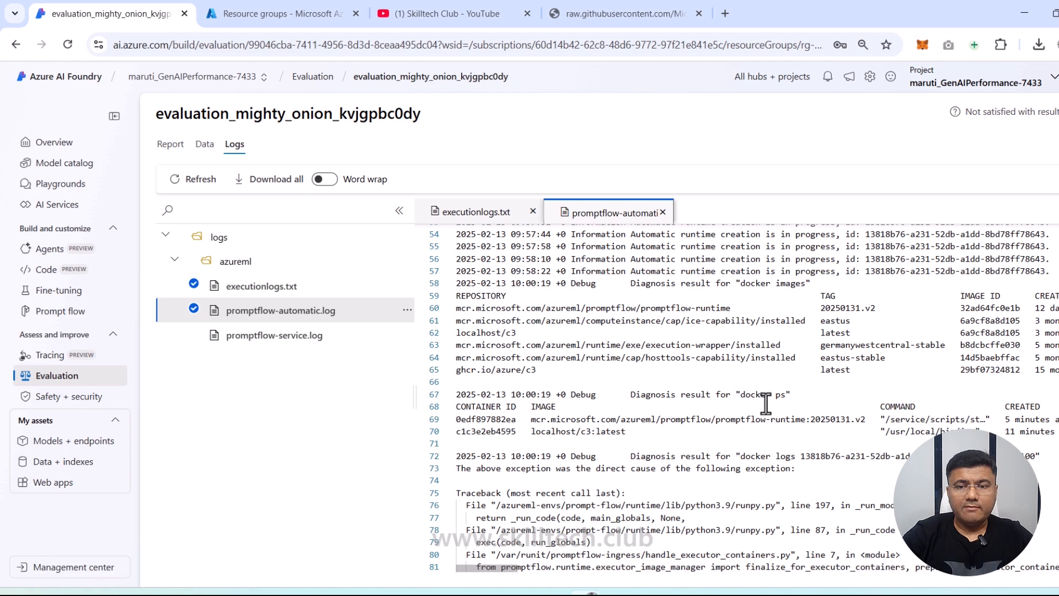
pyautogui.scroll(-2, 770, 428)
pyautogui.scroll(-15, 769, 428)
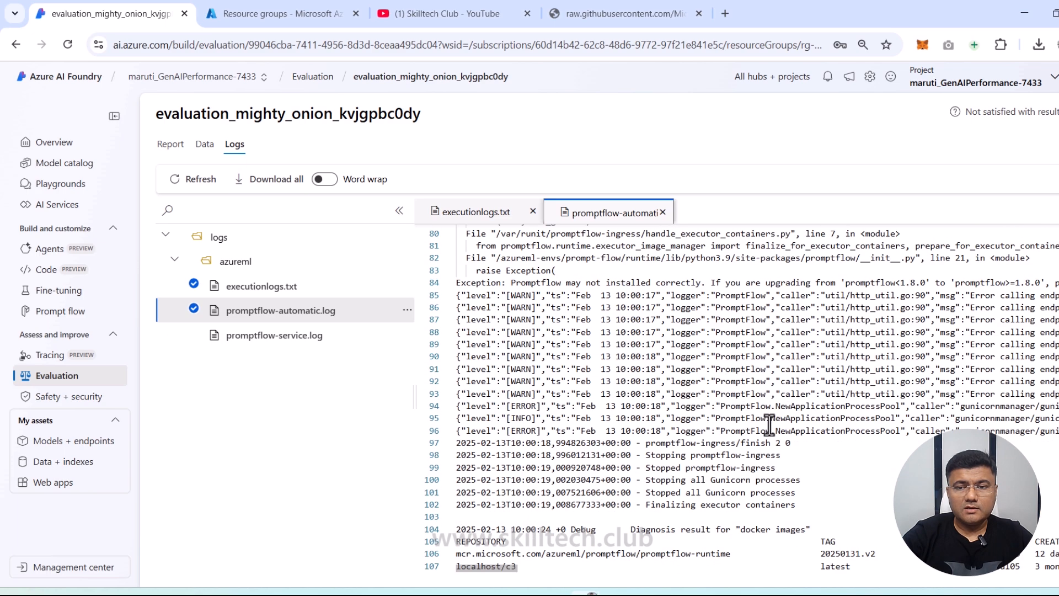
pyautogui.scroll(-9, 747, 443)
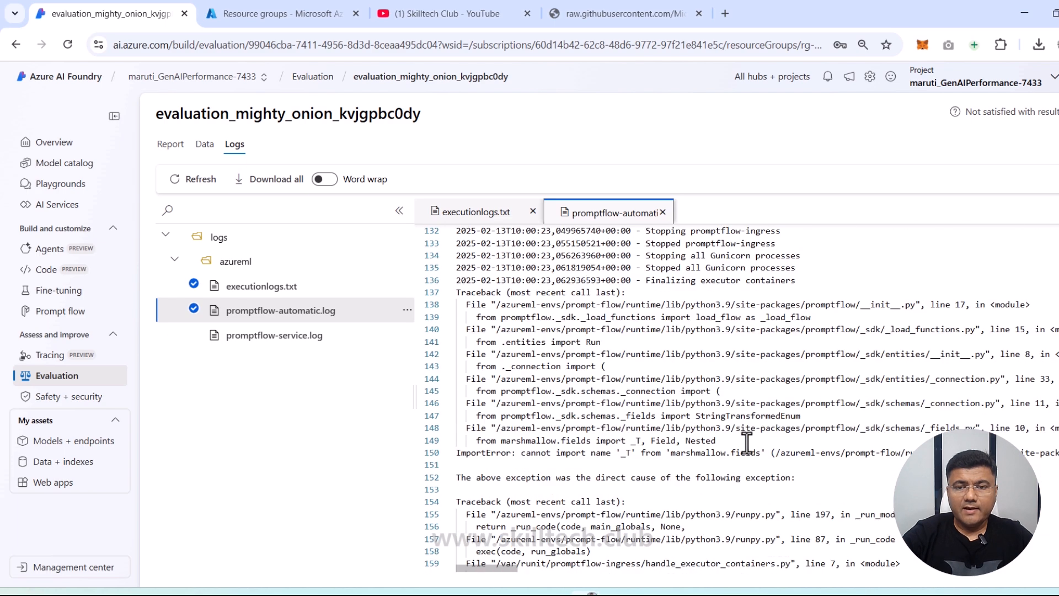
pyautogui.scroll(-7, 703, 267)
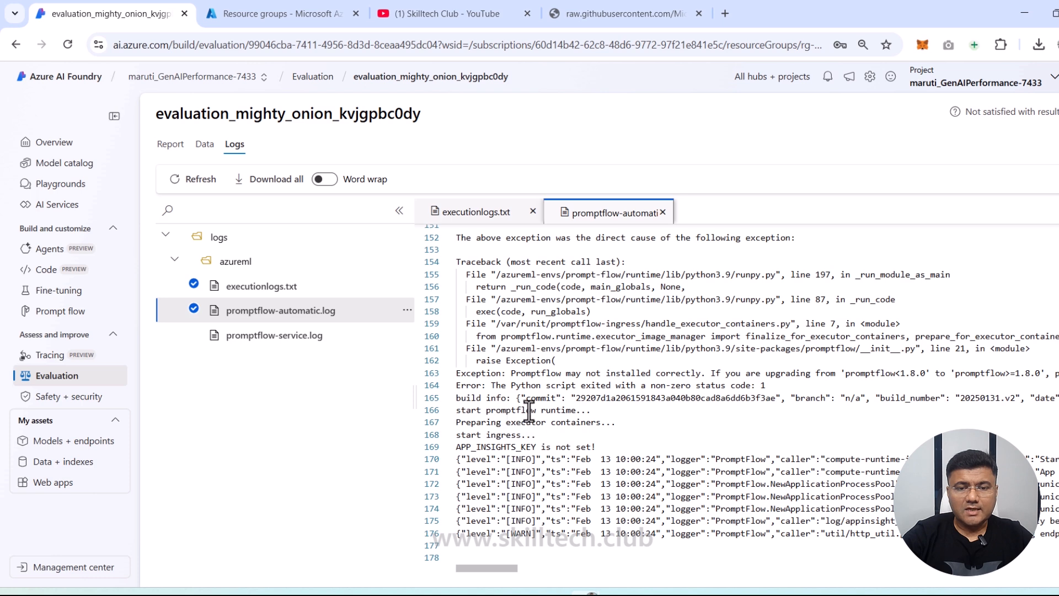
pyautogui.moveTo(485, 568); pyautogui.dragTo(414, 560)
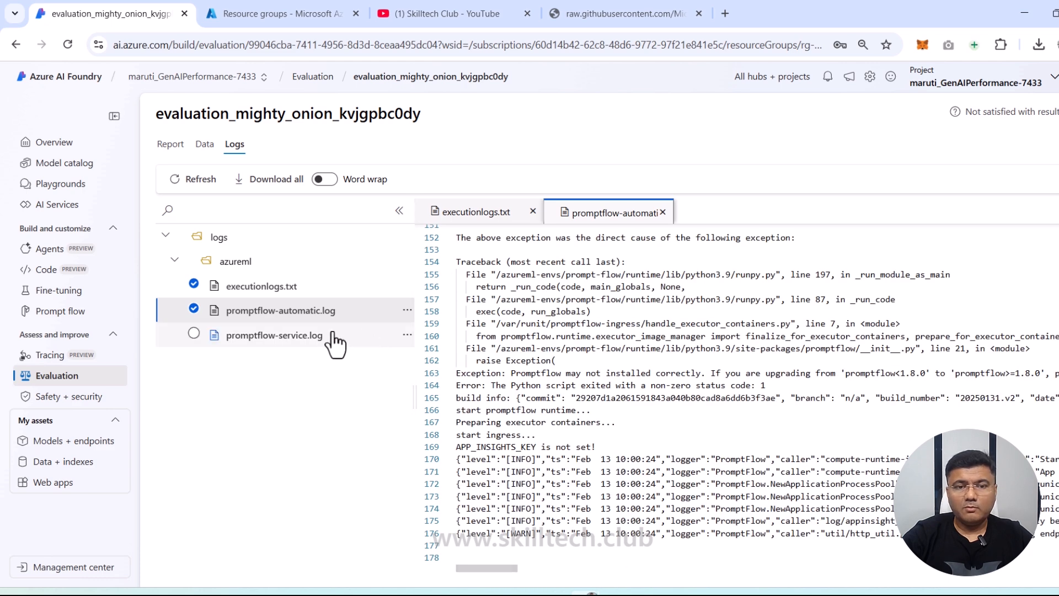
# Step: Open promptflow-service.log and highlight the 'Container not started' error message
pyautogui.click(292, 336)
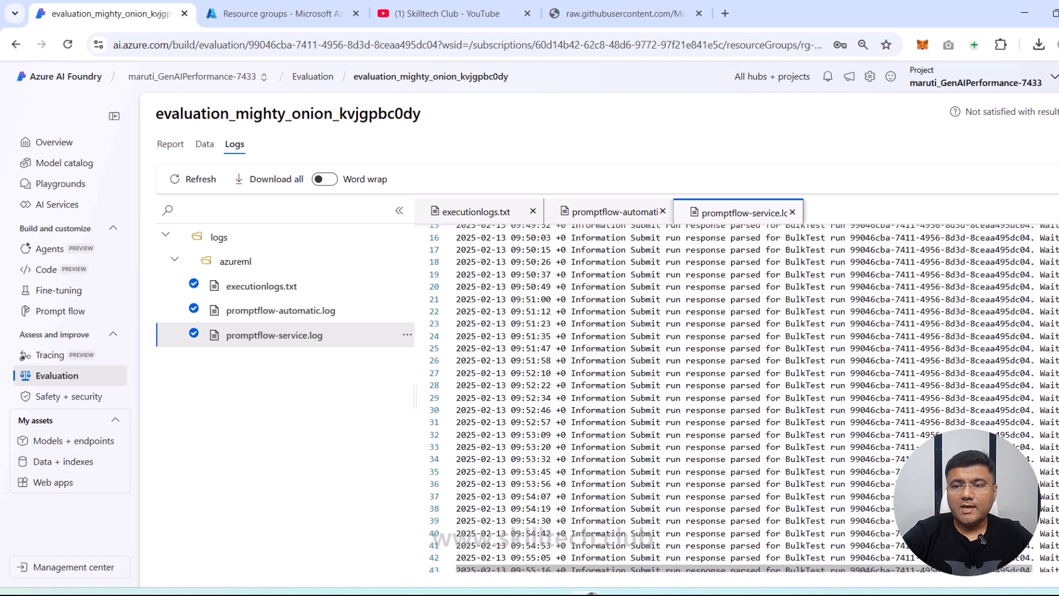
pyautogui.scroll(-12, 739, 397)
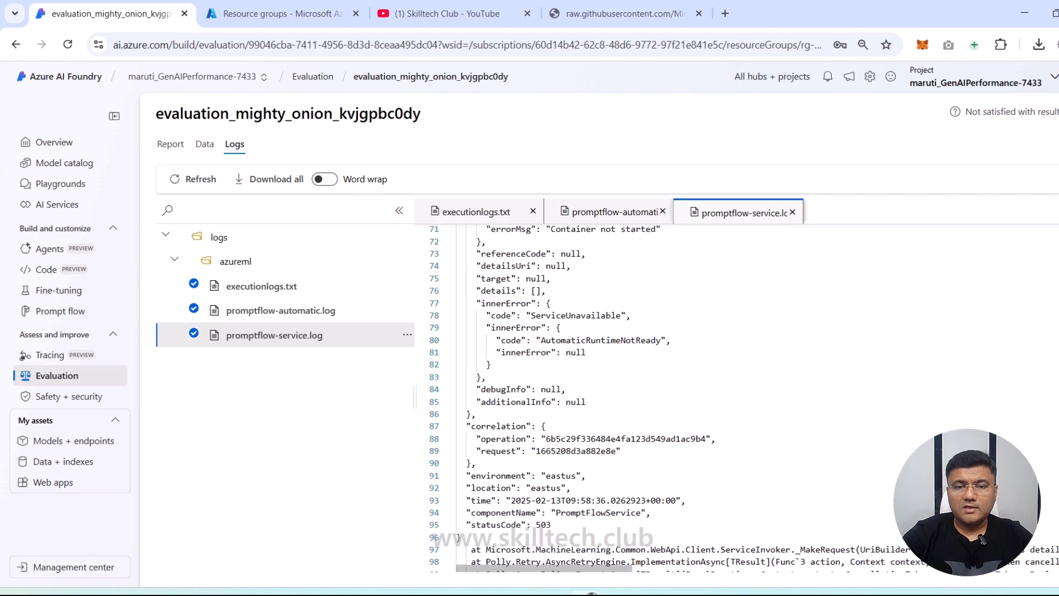
pyautogui.scroll(-20, 739, 397)
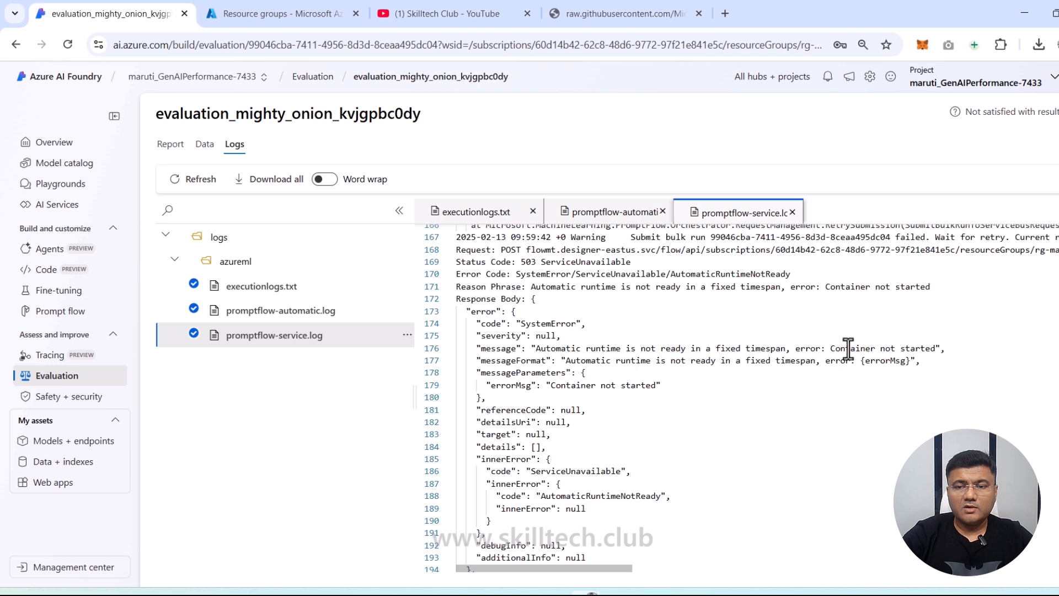
pyautogui.moveTo(835, 348); pyautogui.dragTo(930, 348)
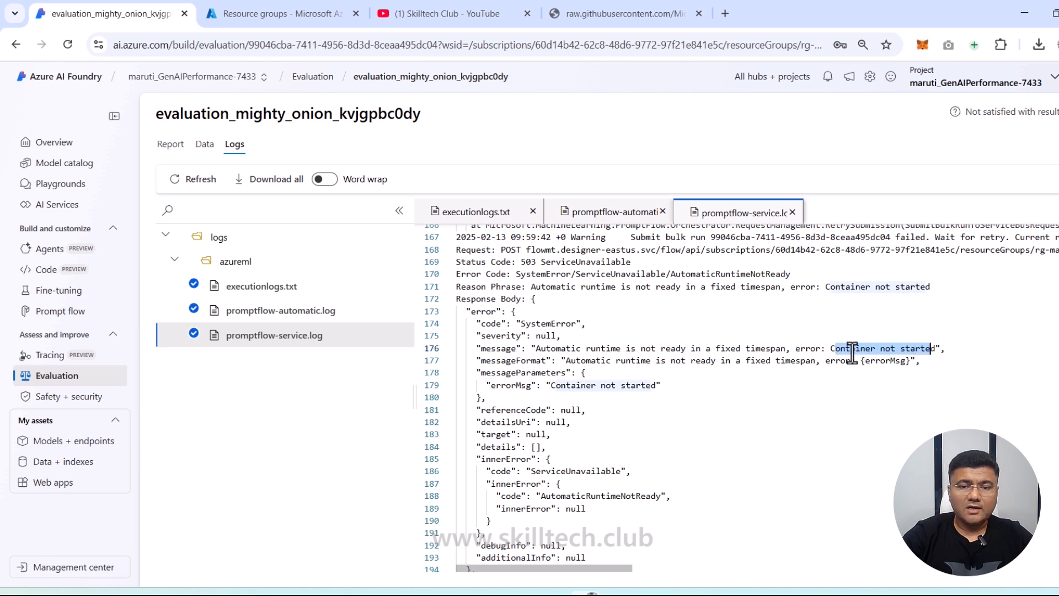
# Step: Highlight the PromptFlowService component name and the 503 status code in the log
pyautogui.scroll(-5, 740, 398)
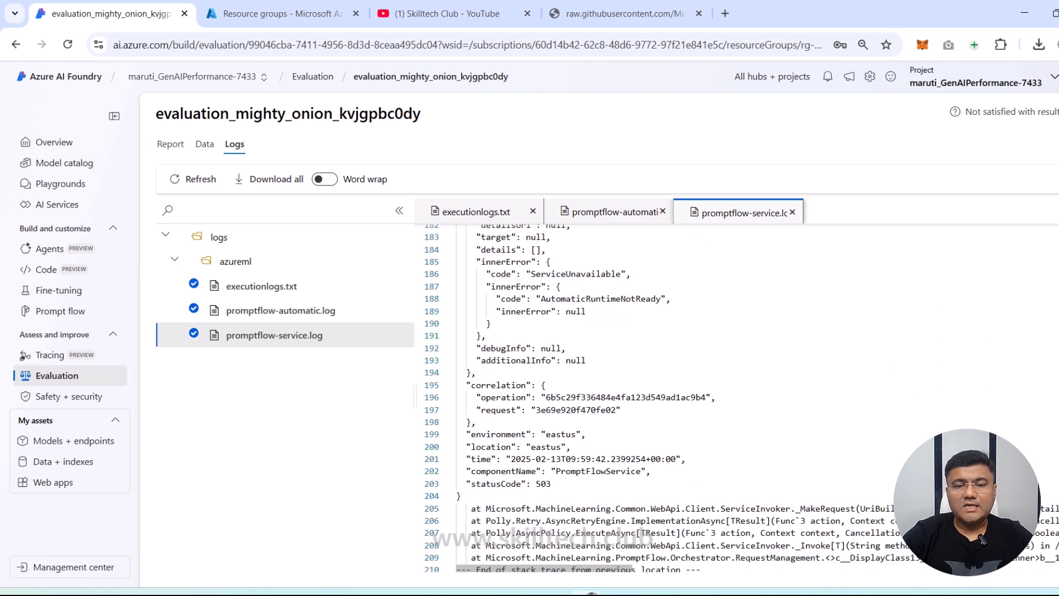
pyautogui.scroll(-14, 739, 397)
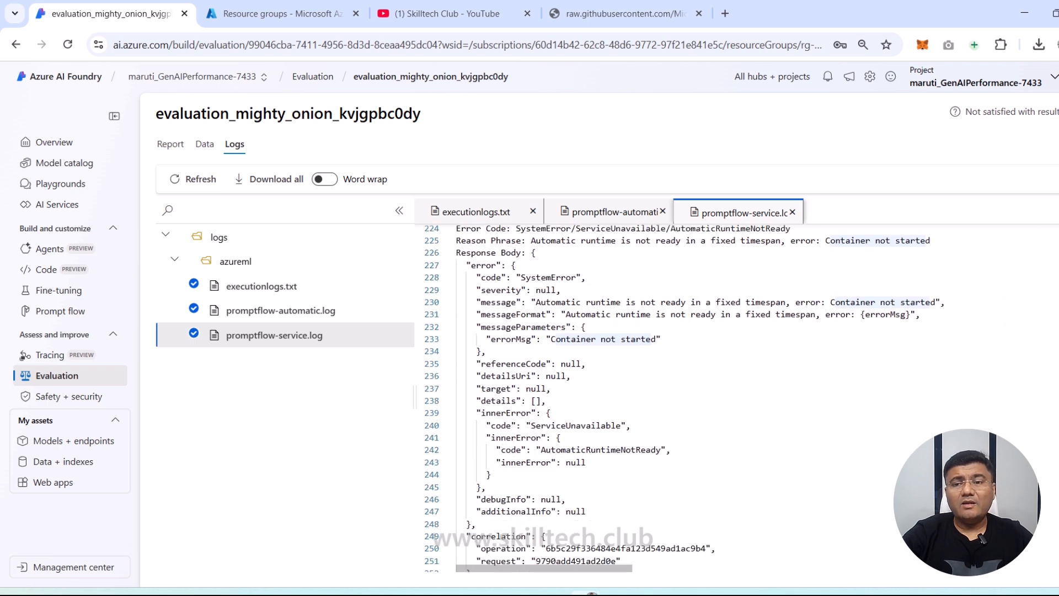
pyautogui.scroll(-8, 739, 397)
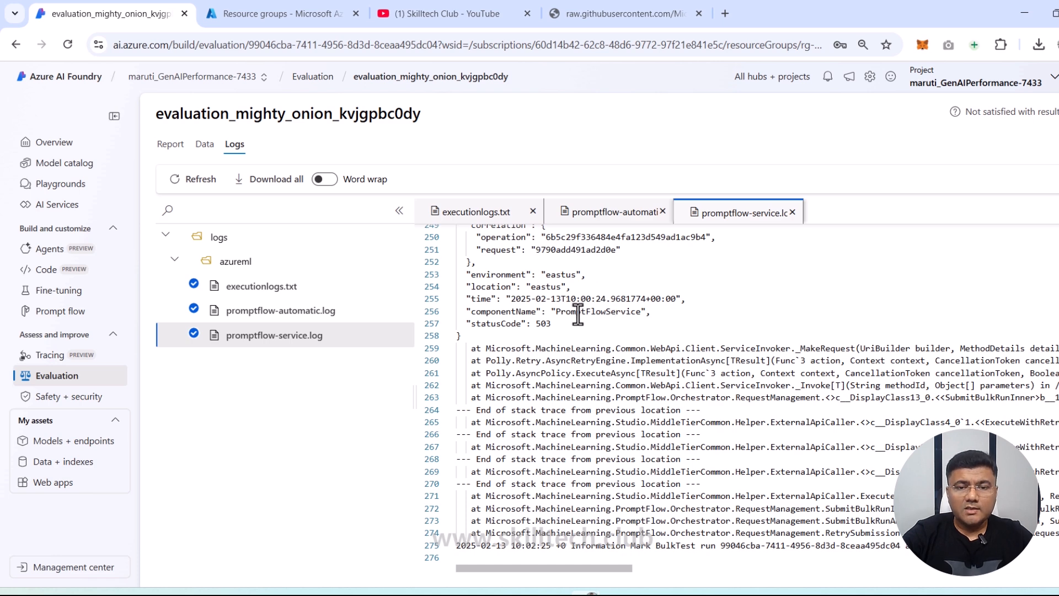
pyautogui.moveTo(574, 312); pyautogui.dragTo(649, 313)
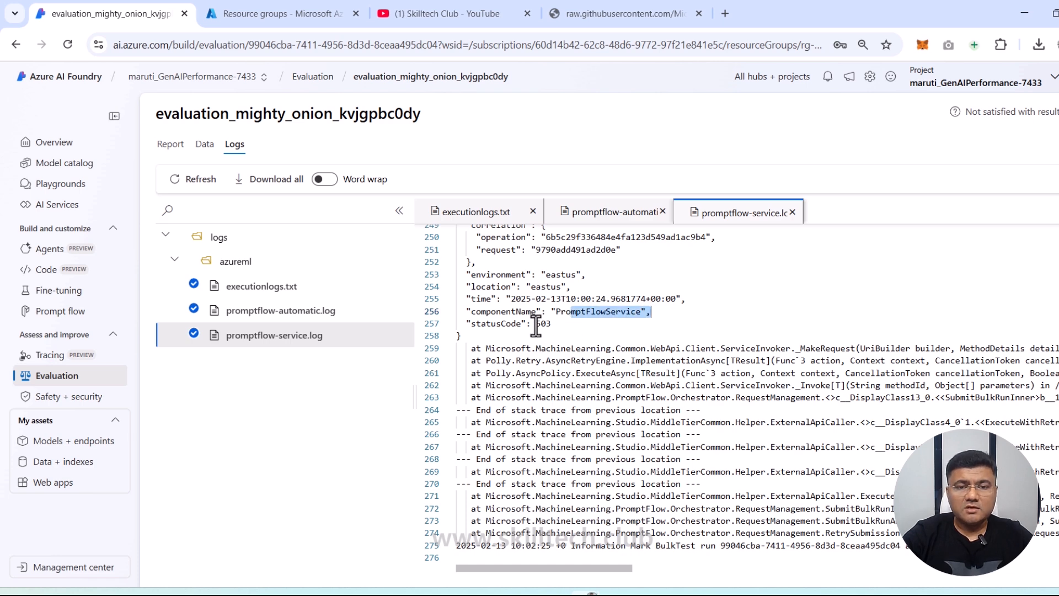
pyautogui.moveTo(536, 325); pyautogui.dragTo(656, 334)
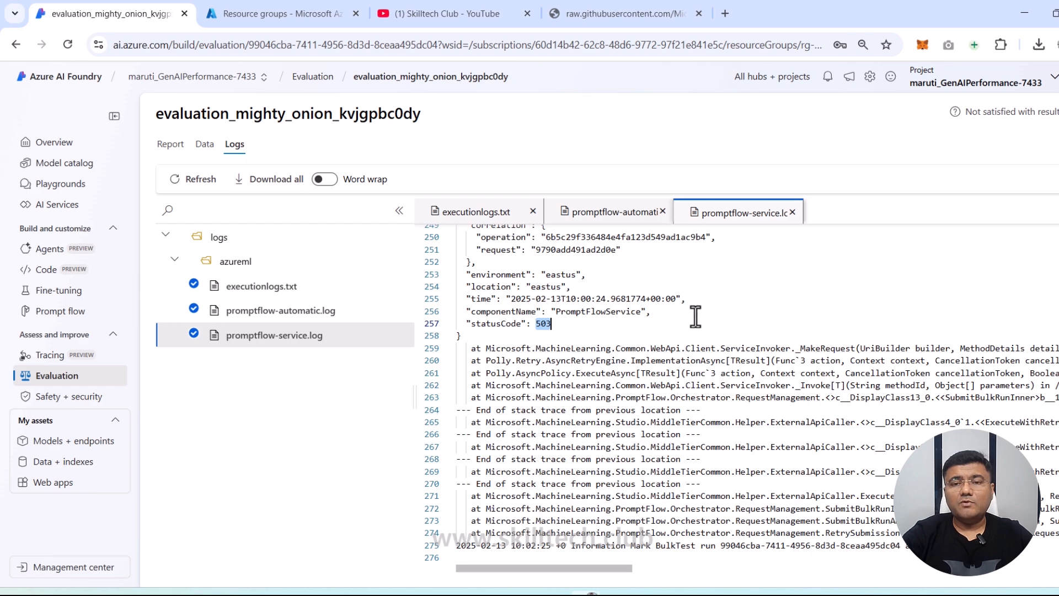
pyautogui.scroll(10, 695, 316)
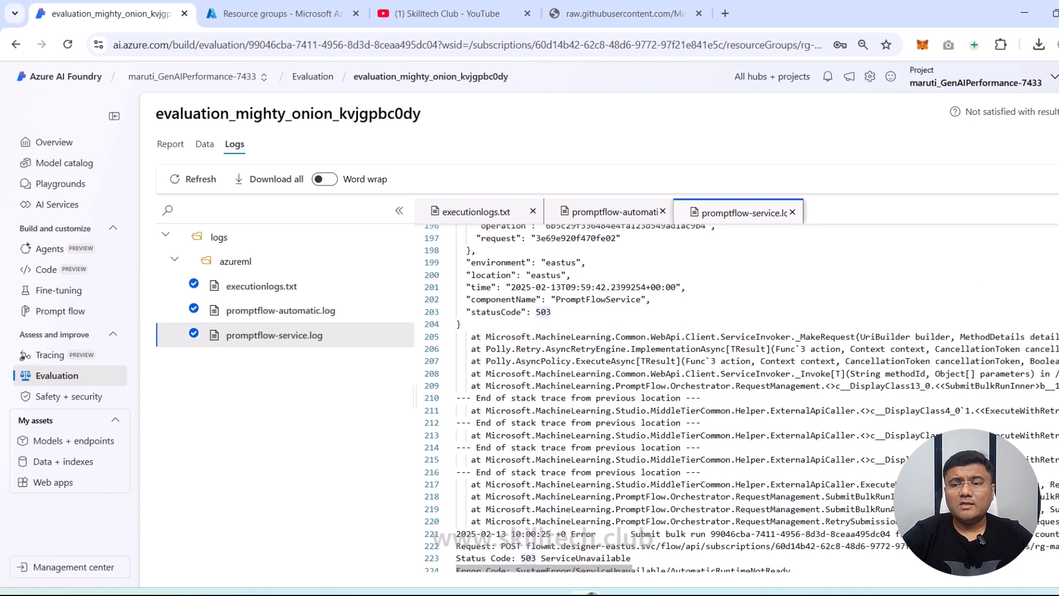
pyautogui.scroll(20, 488, 237)
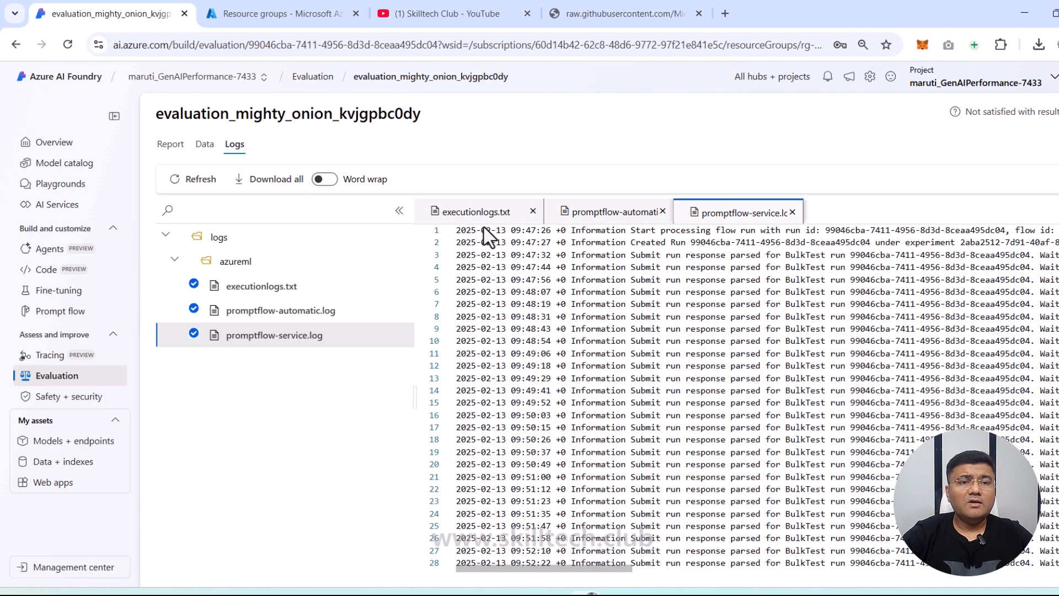